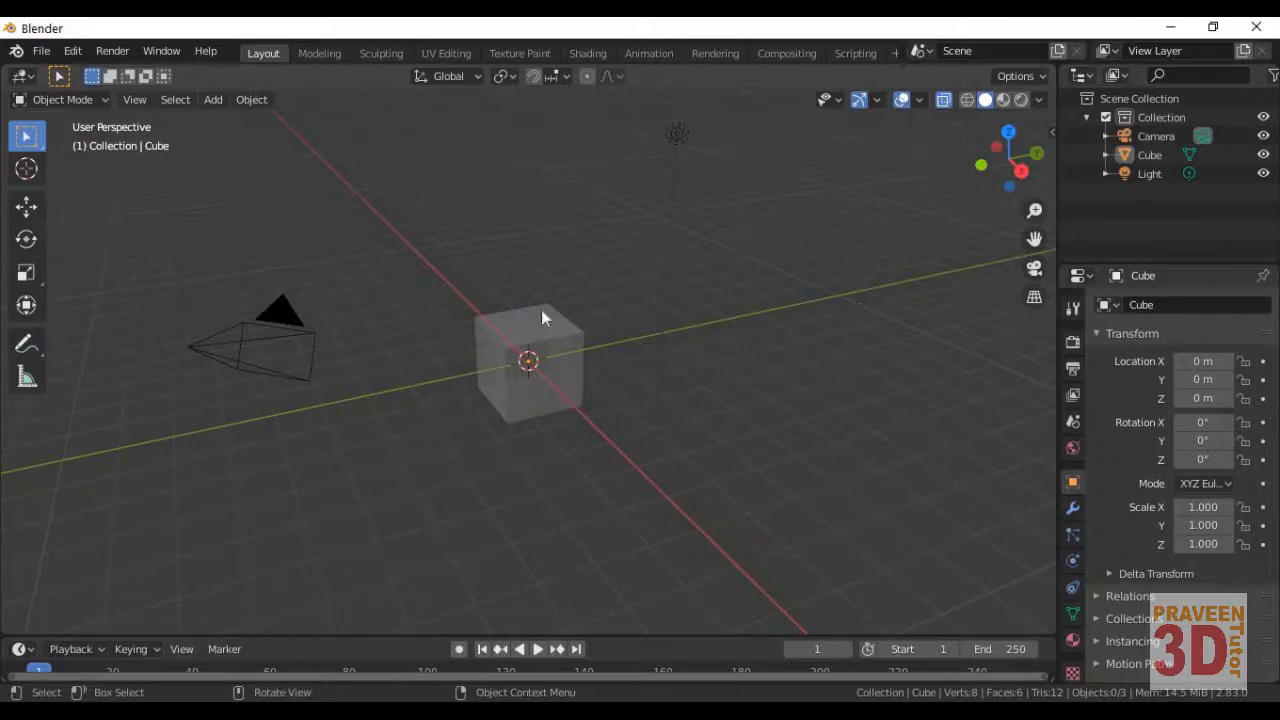
Step: Delete the default light from the scene
click(530, 355)
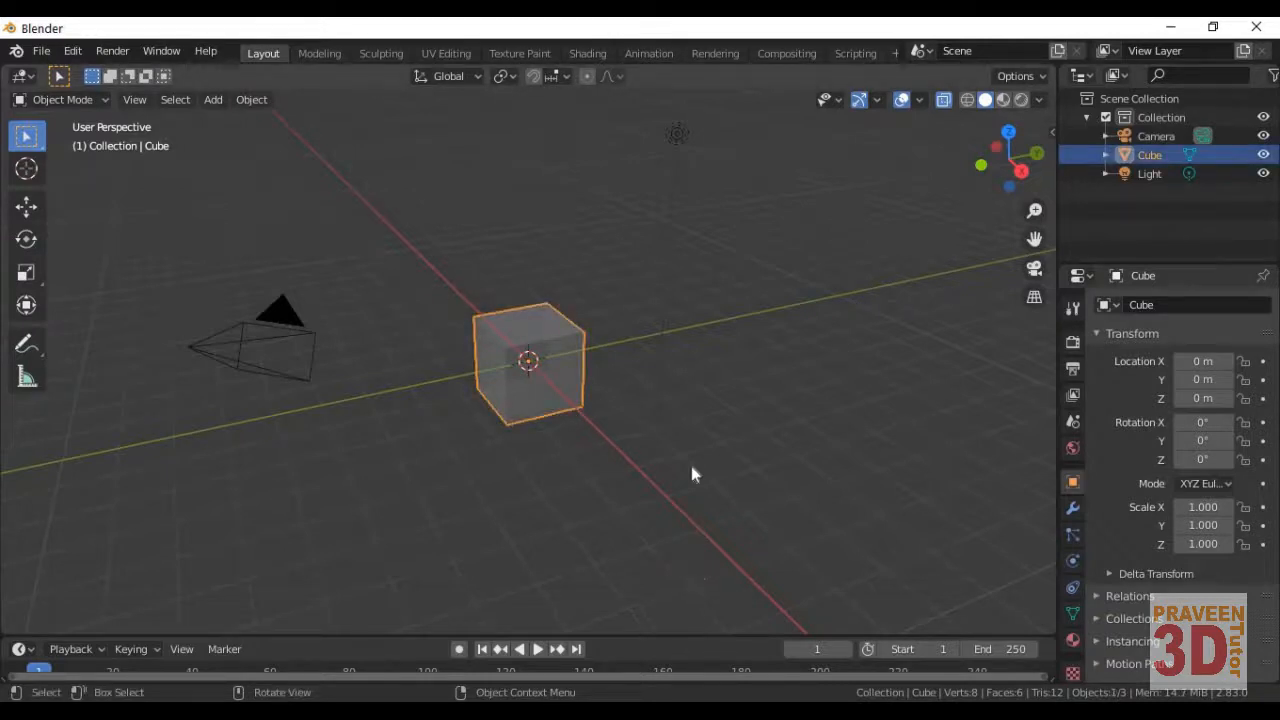
click(680, 136)
key(Delete)
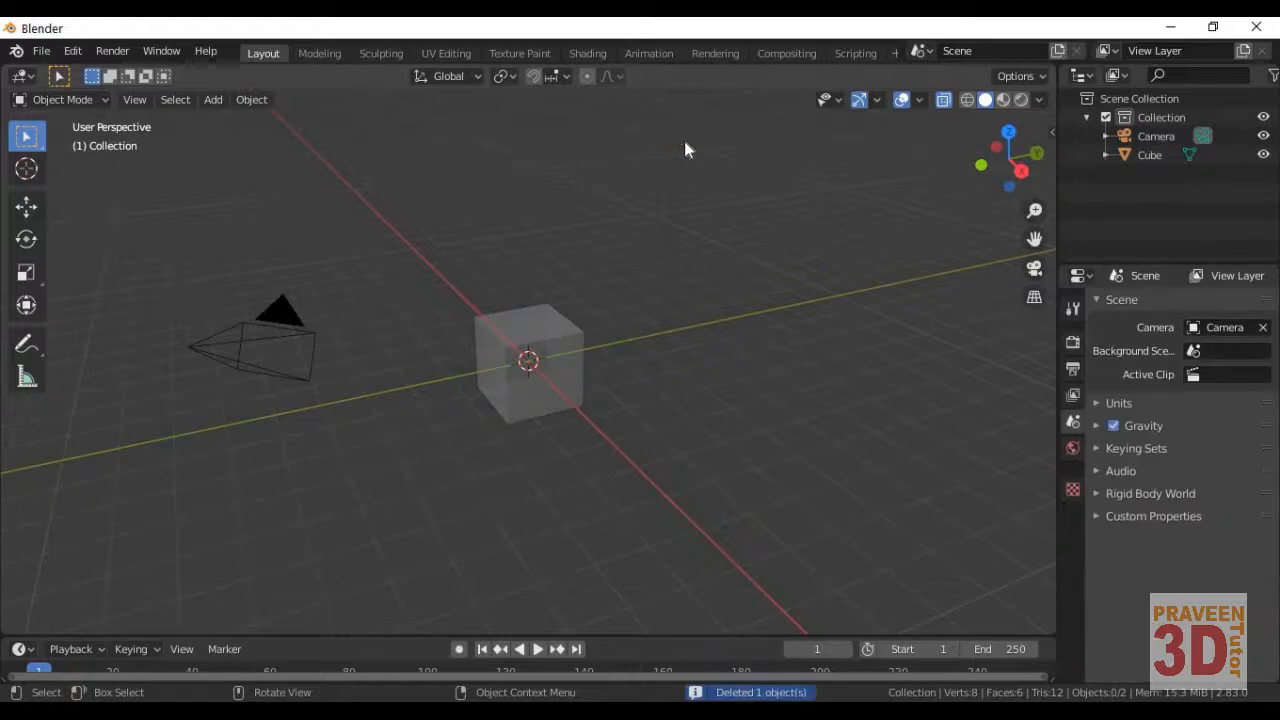
Step: Move the camera in the top view to about X -0.02 m, Y -3.03 m, directly in front of the cube
click(253, 345)
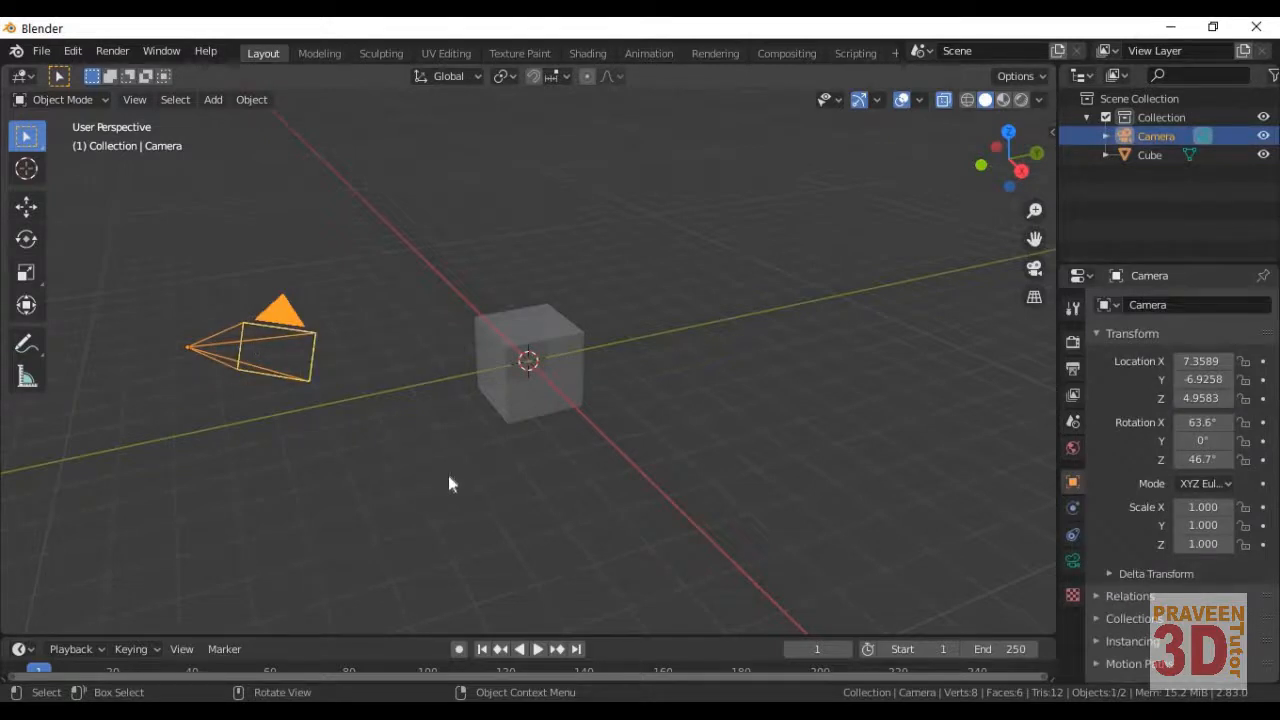
key(KP_7)
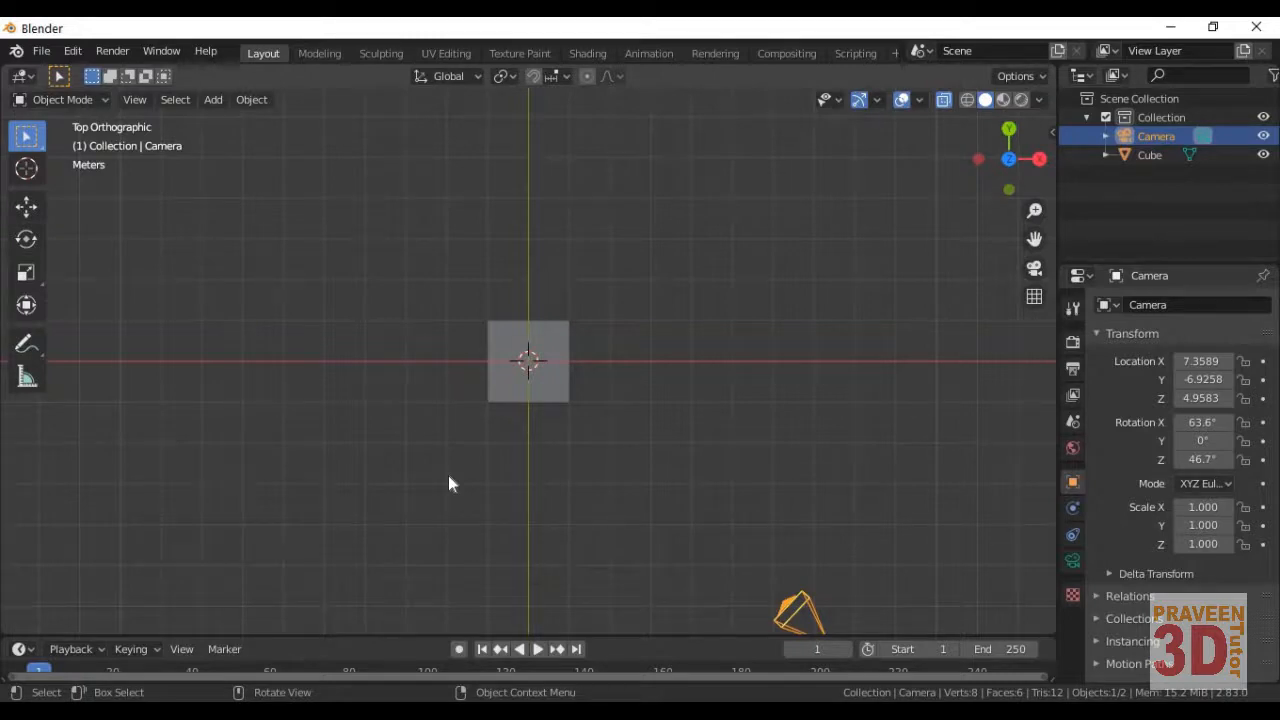
key(g)
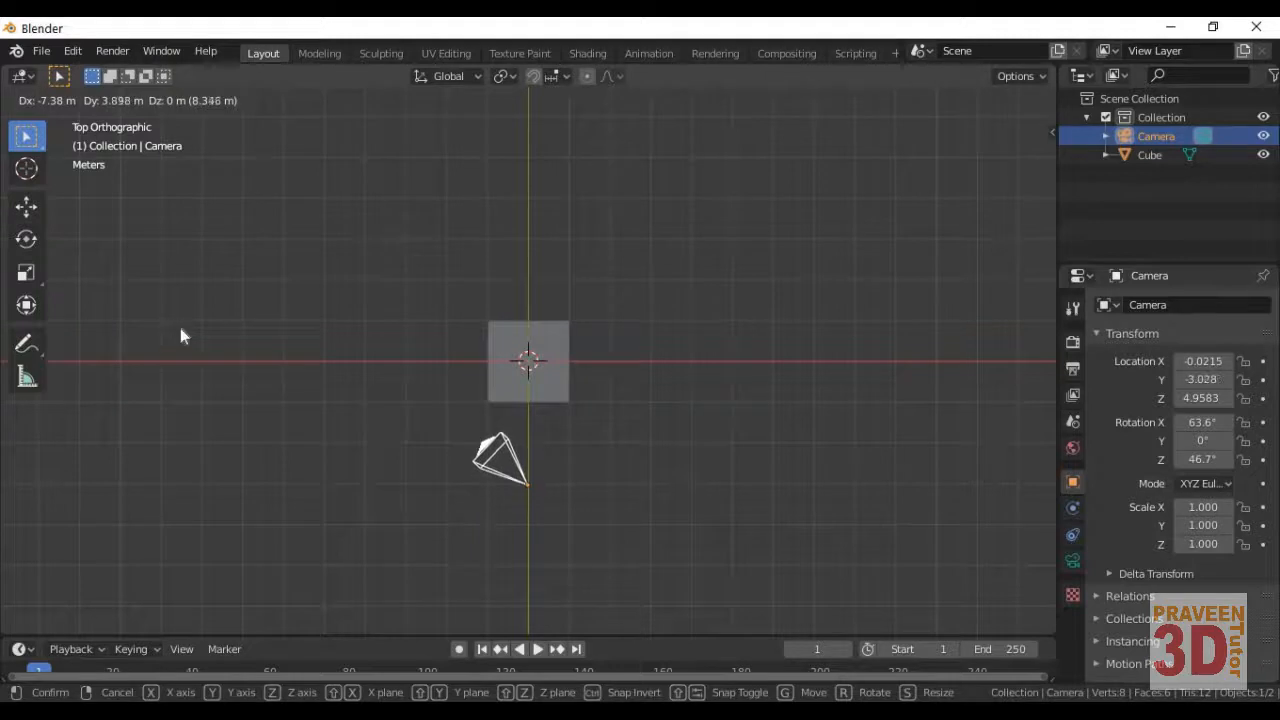
click(182, 330)
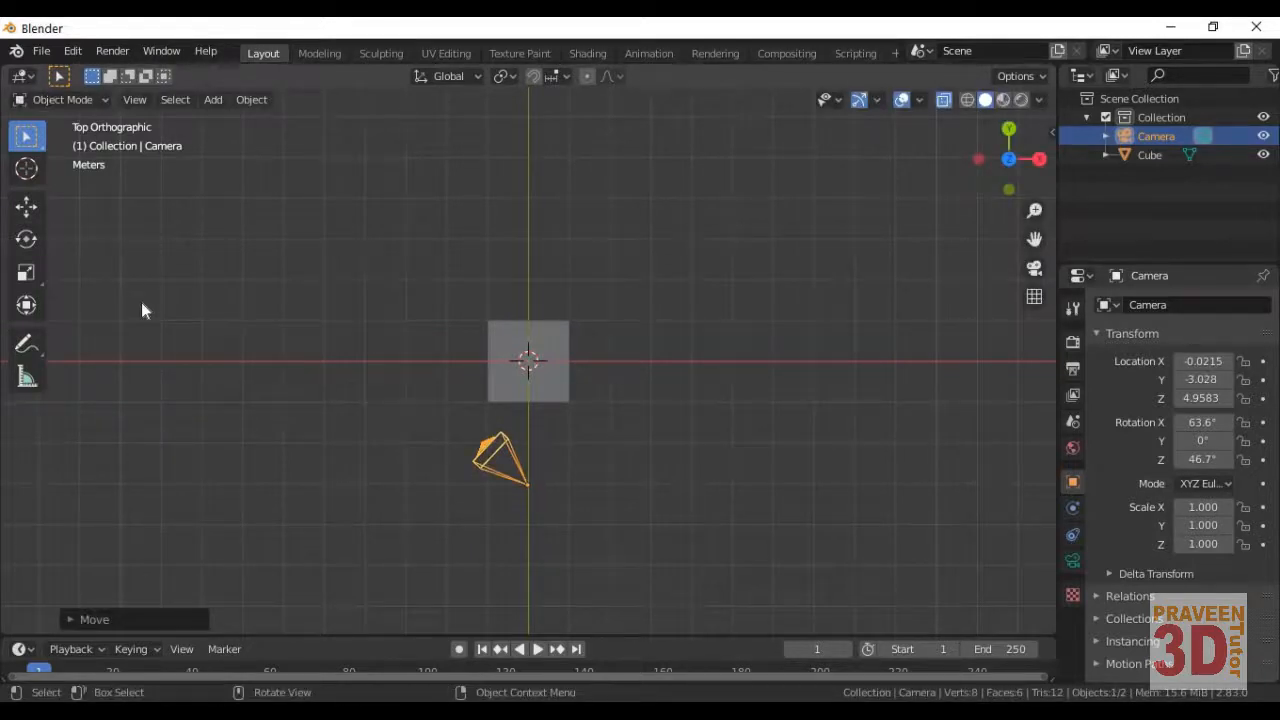
Step: Lower the camera along the global Z axis in the right view to about Z 0.02 m, level with the cube's centre
key(KP_3)
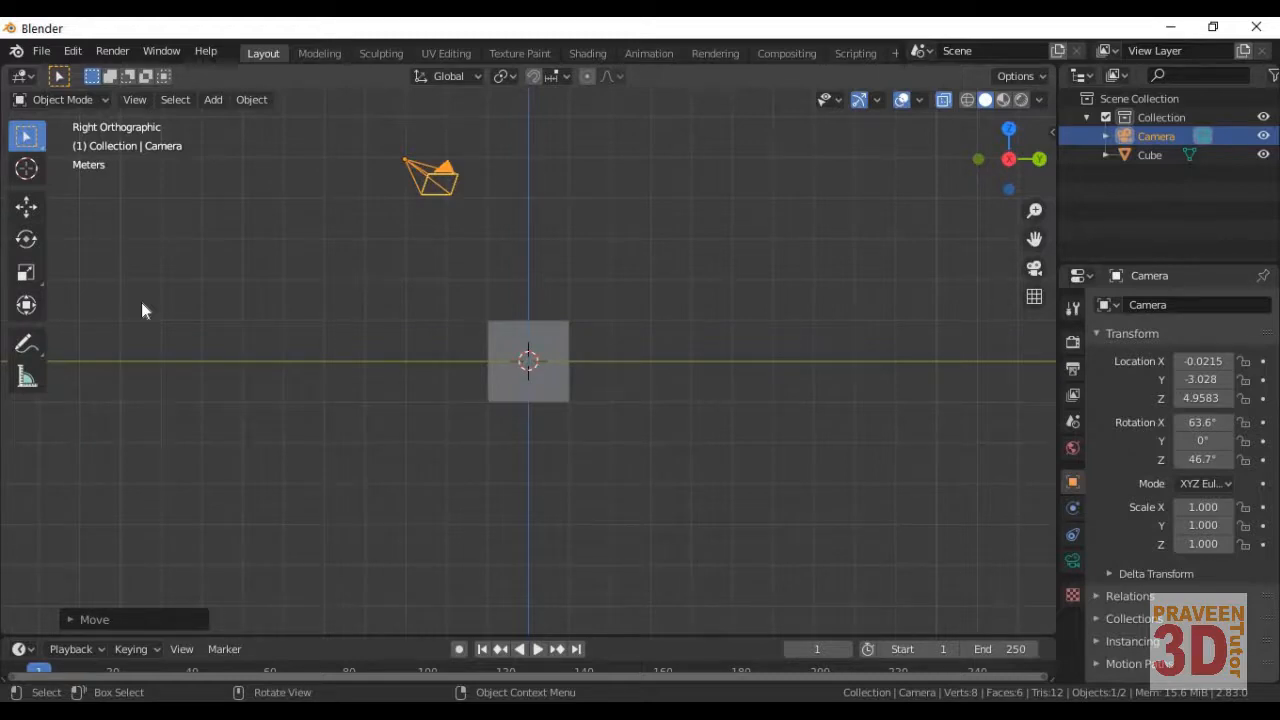
key(z)
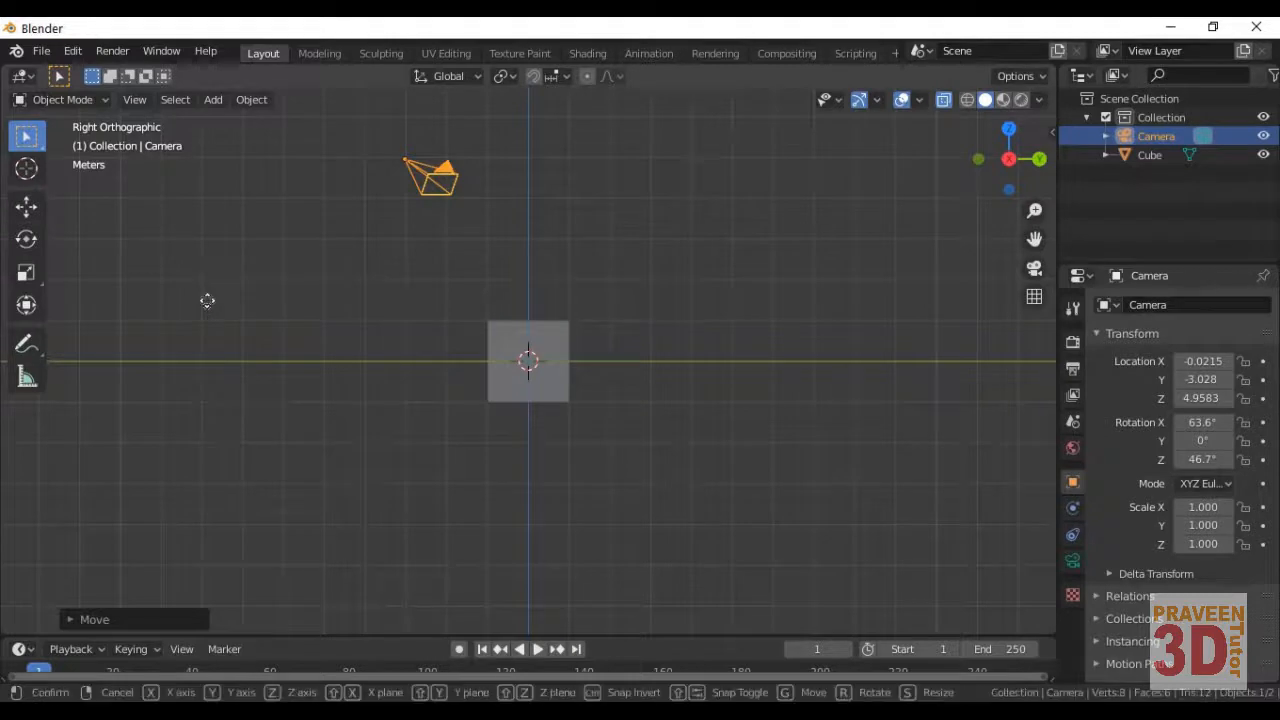
key(g)
key(z)
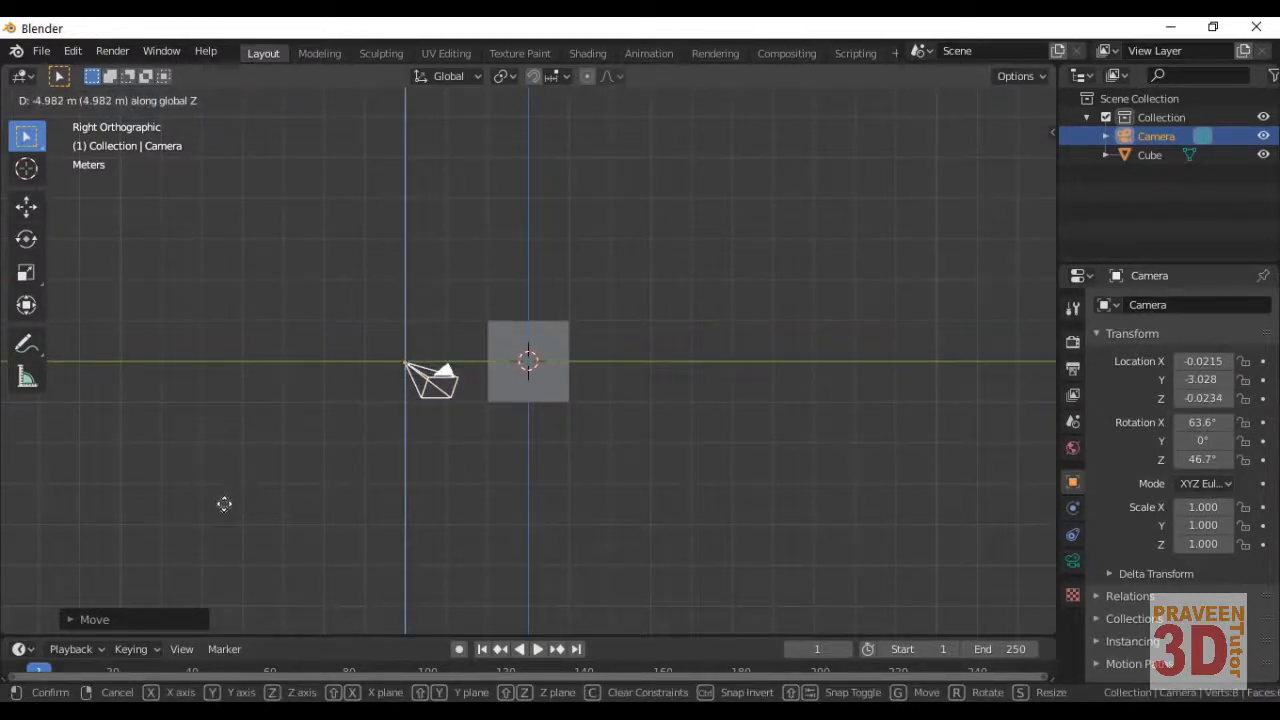
click(224, 503)
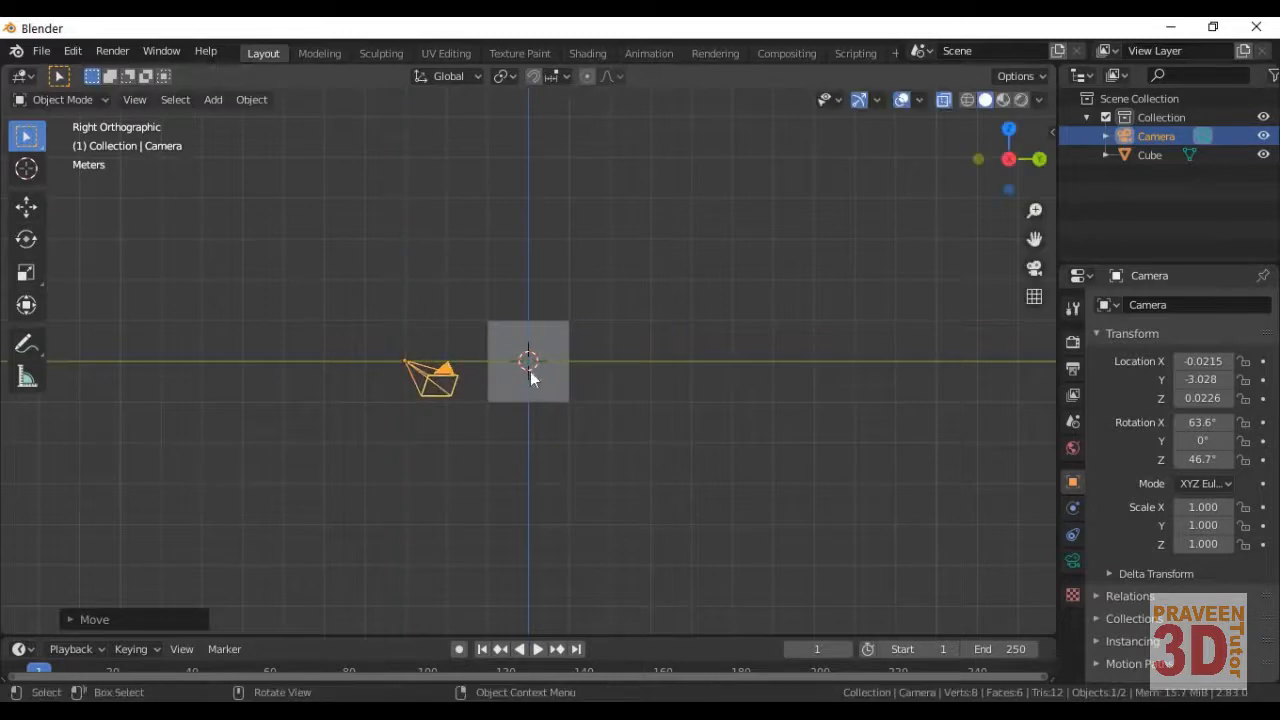
Step: Rotate the camera in the top view to about 0° around Z so it points straight at the cube
key(KP_7)
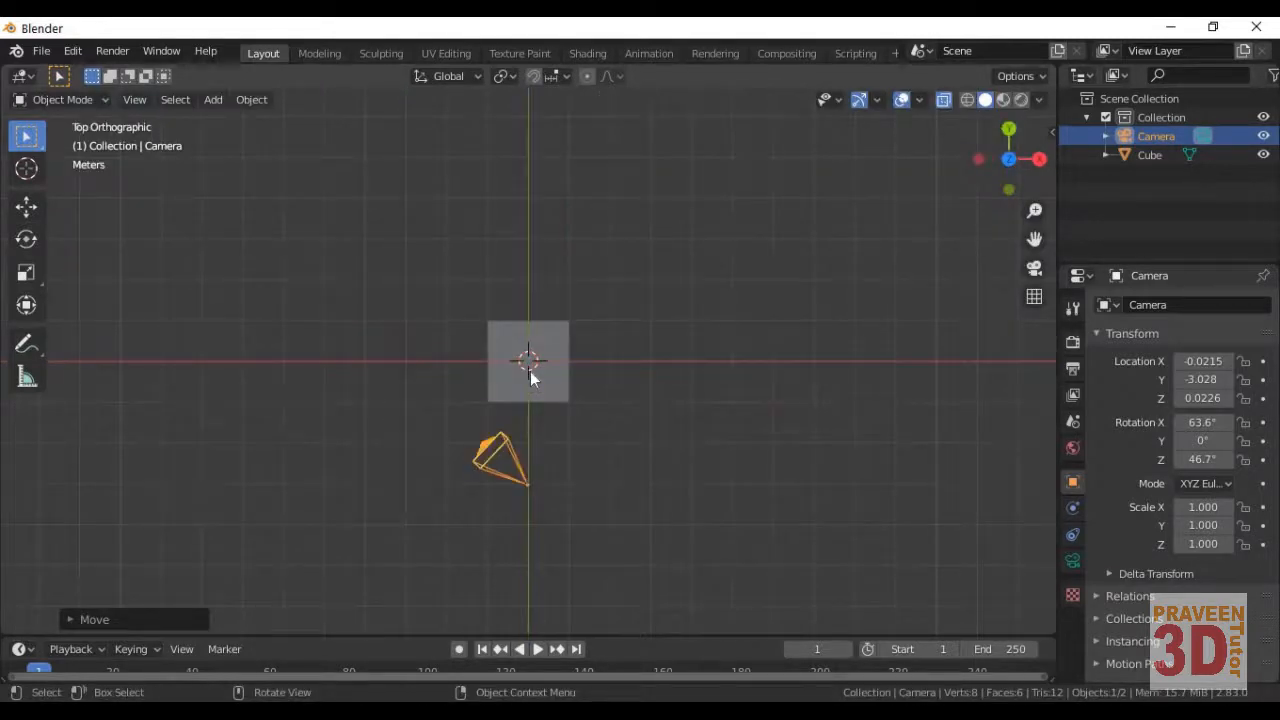
scroll(530, 371, up, 4)
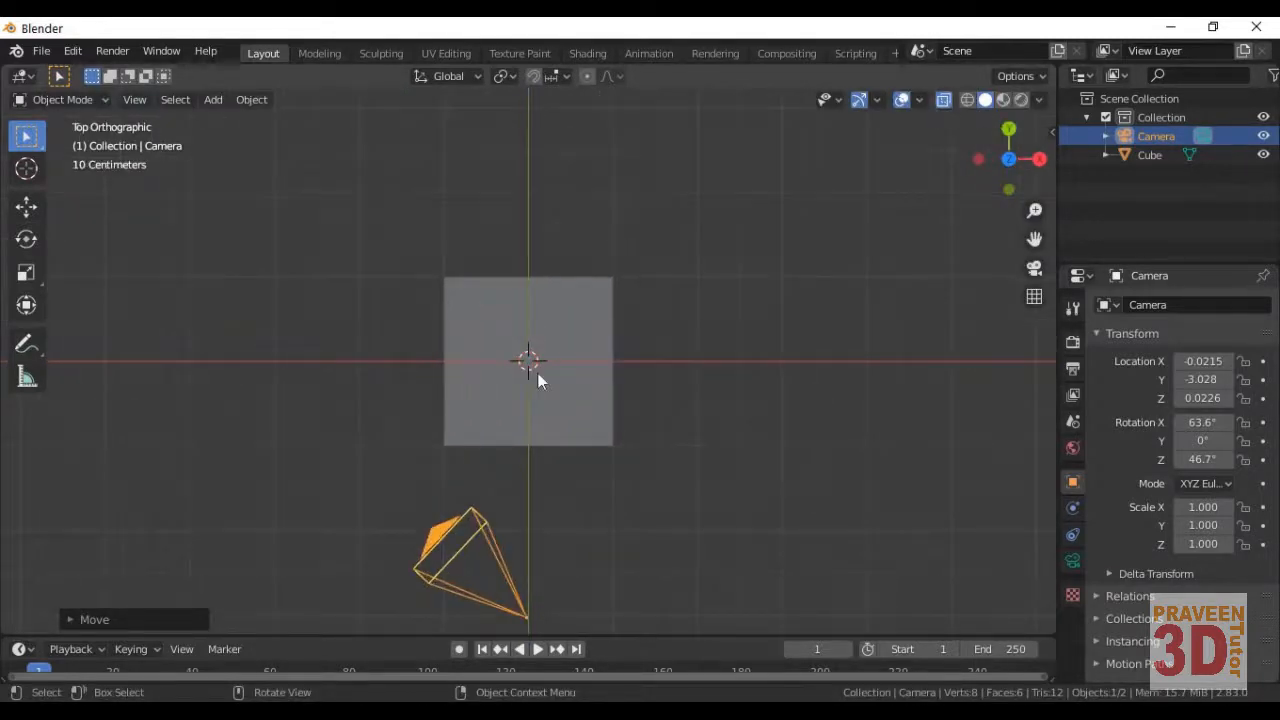
key(shift)
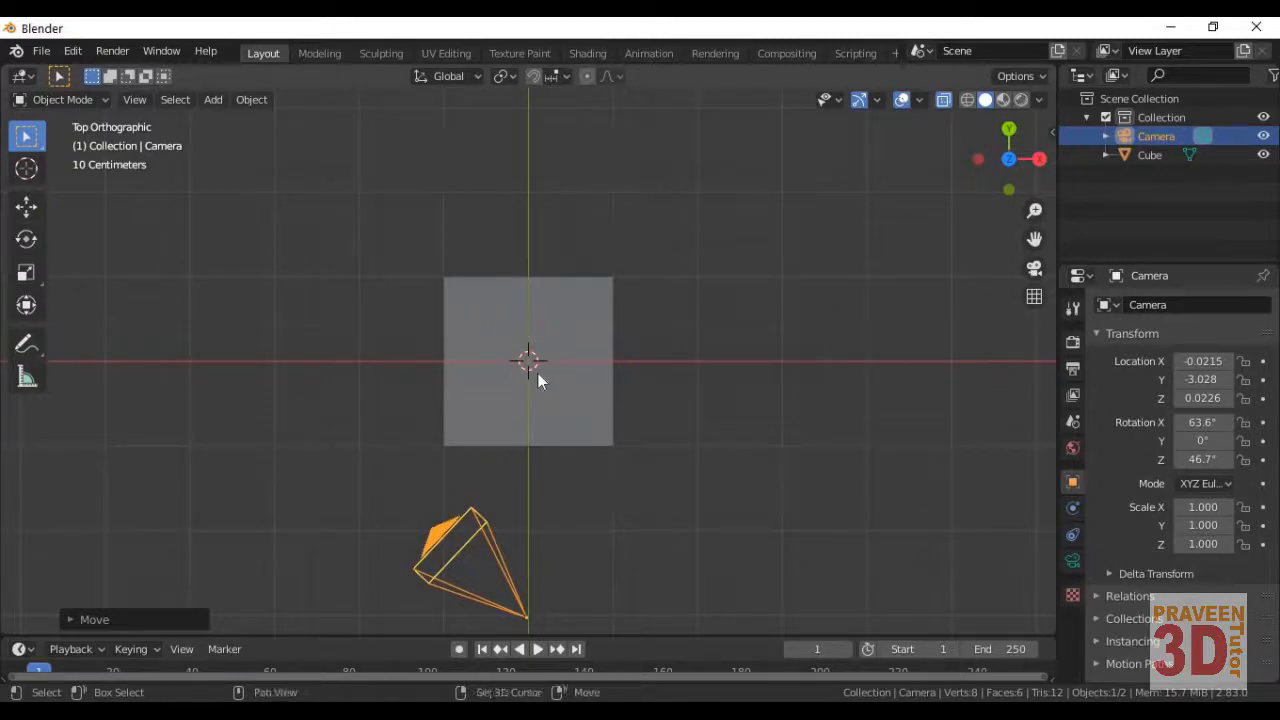
shift+middle_drag(600, 510, 691, 325)
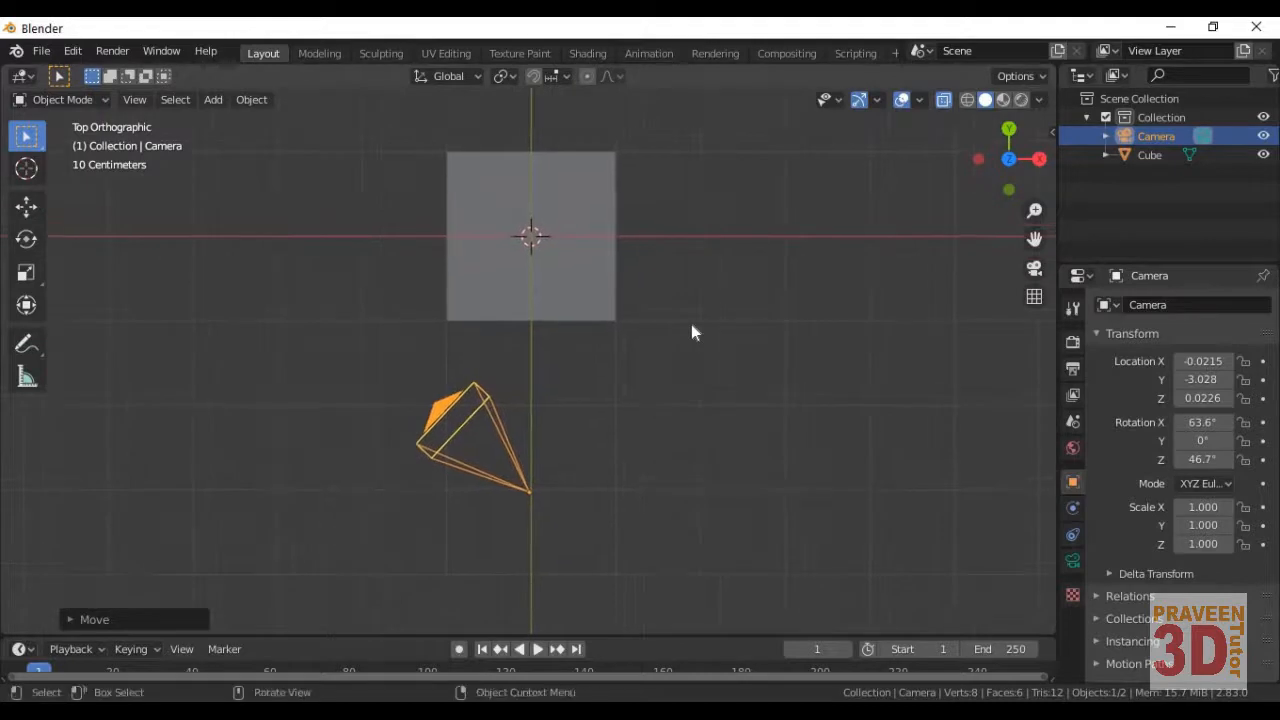
key(r)
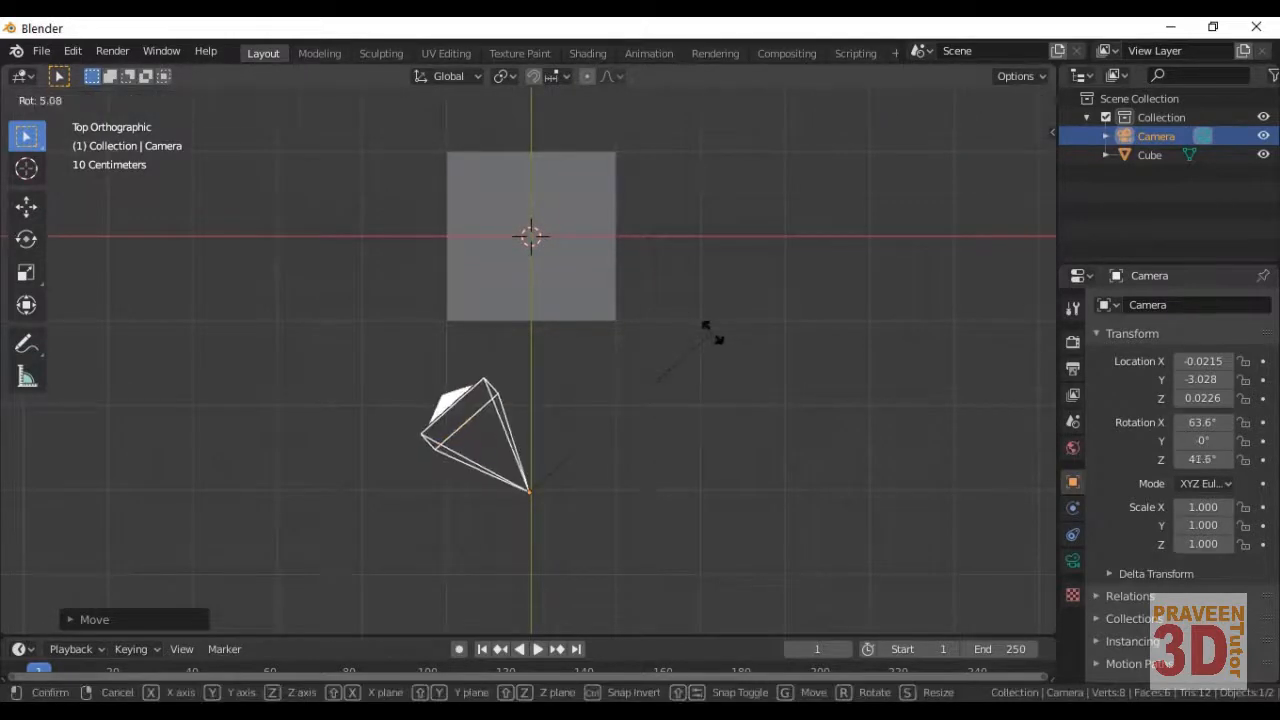
click(870, 478)
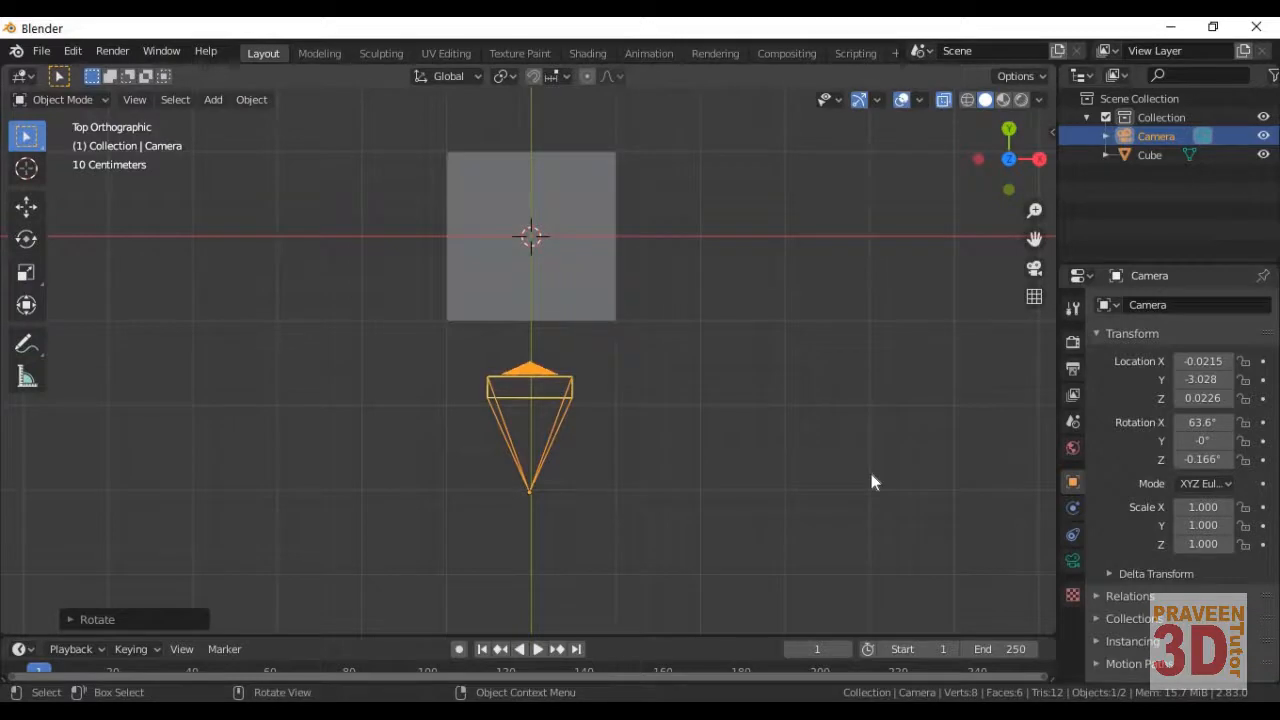
Step: Rotate the camera in the right view to about 88.6° around X so it looks horizontally at the cube
key(KP_3)
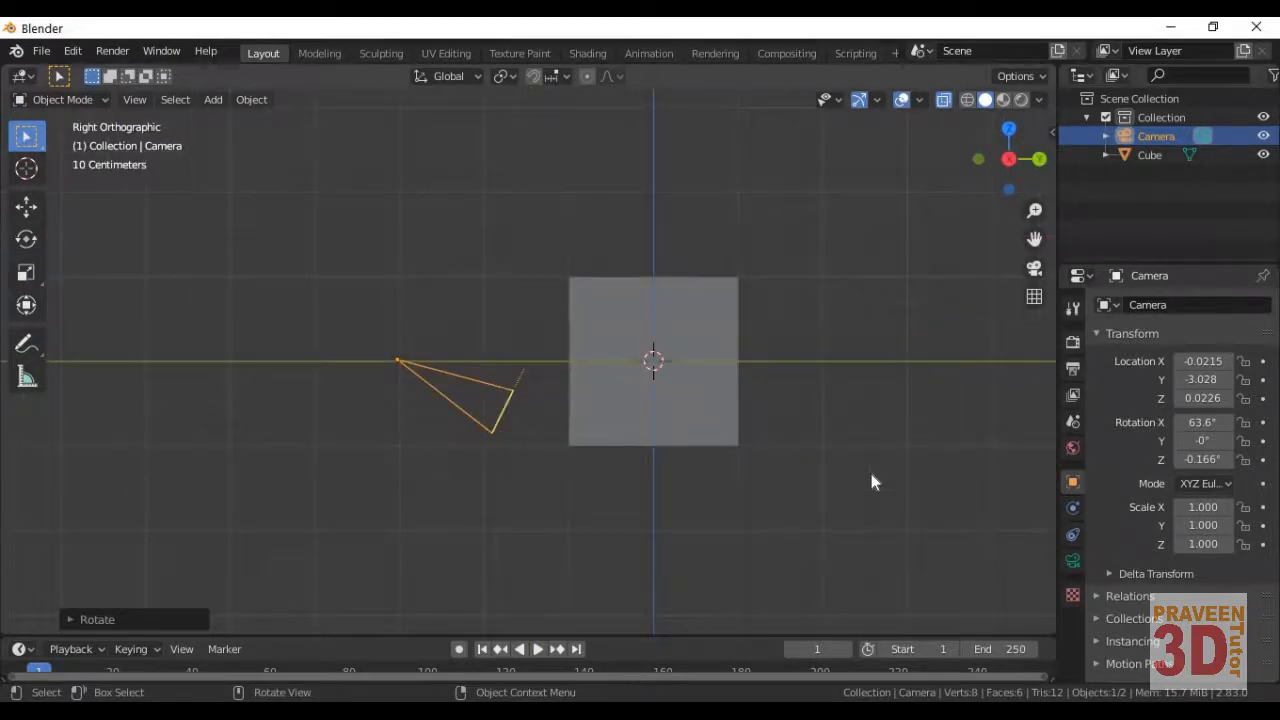
key(r)
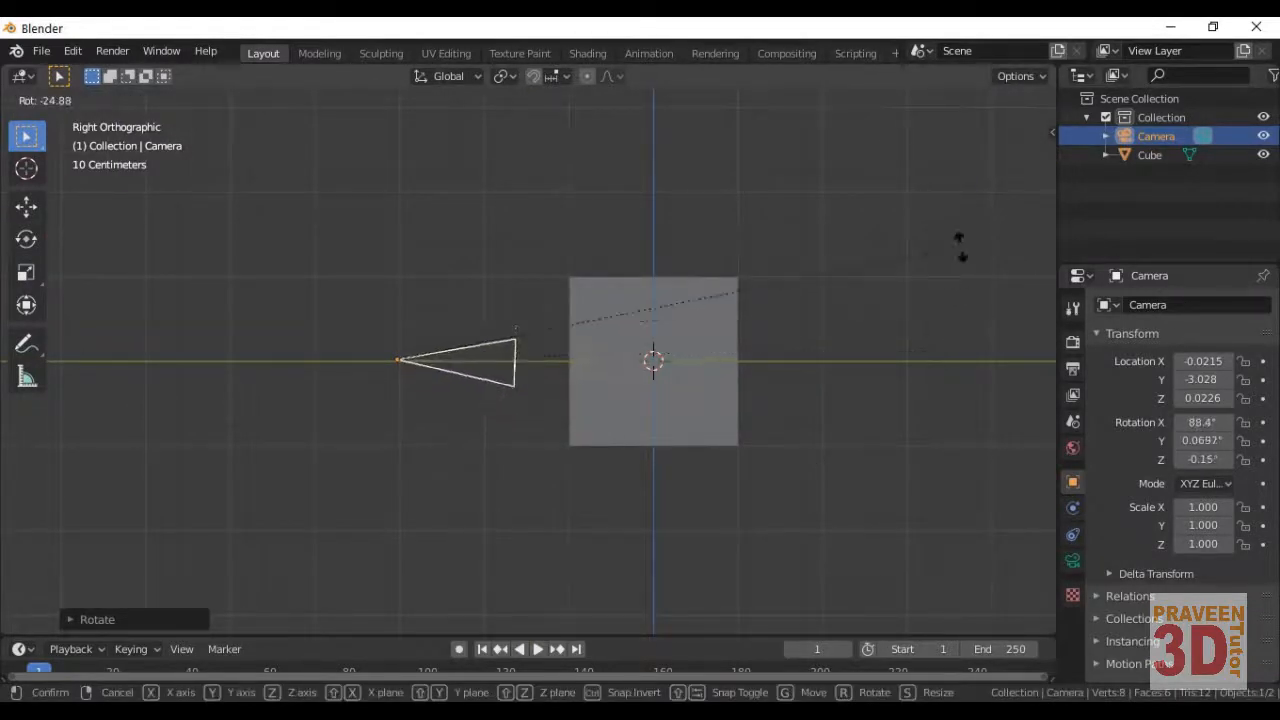
click(961, 250)
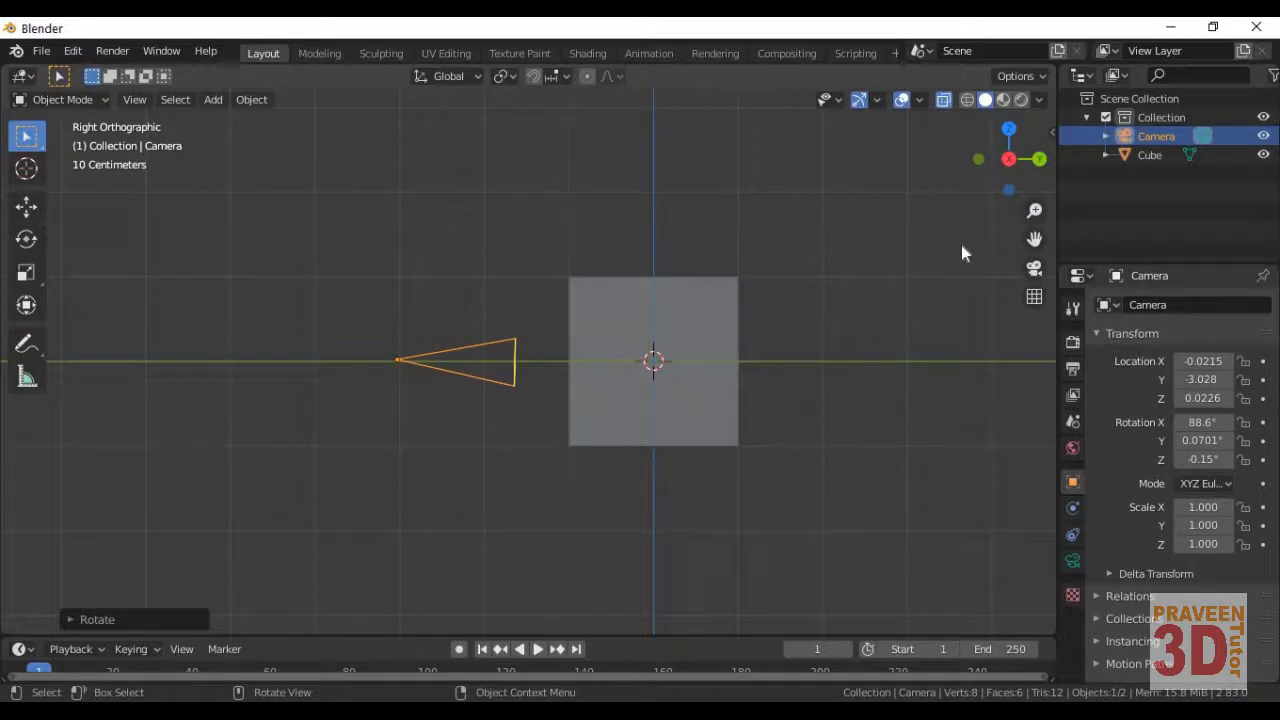
Step: Put the cube into Edit Mode with face selection and deselect all of its faces
key(KP_5)
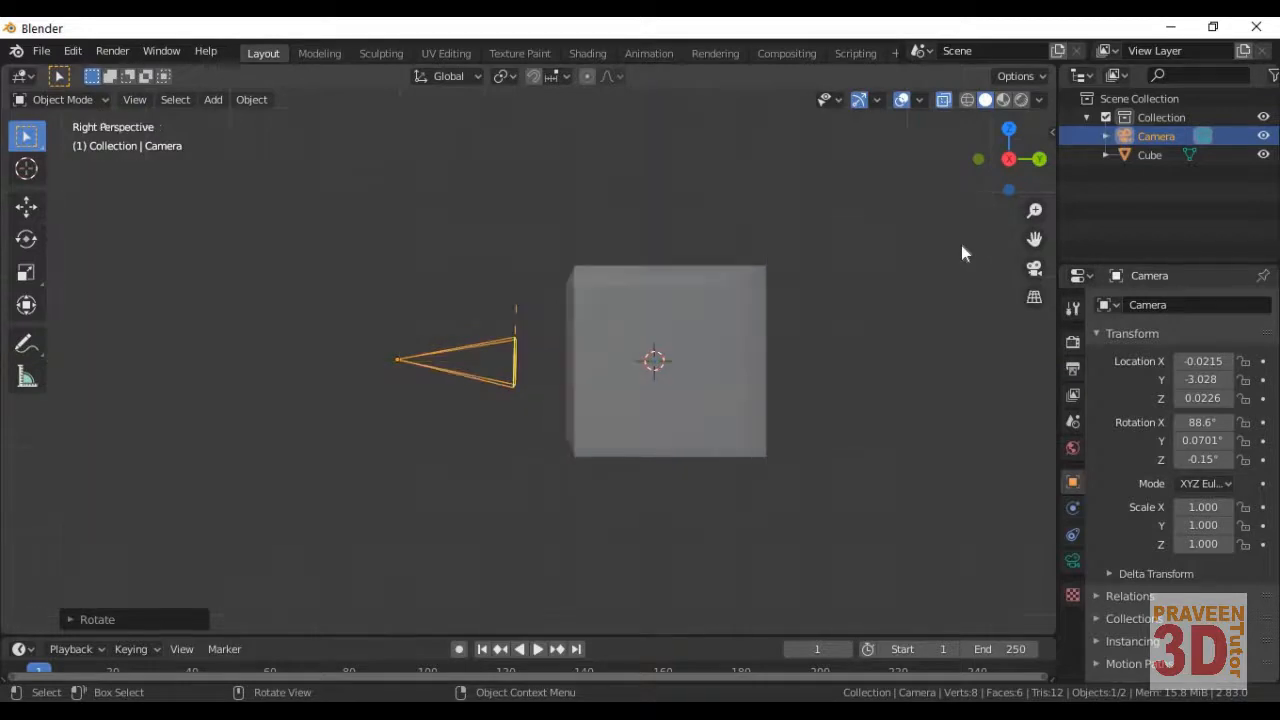
click(679, 381)
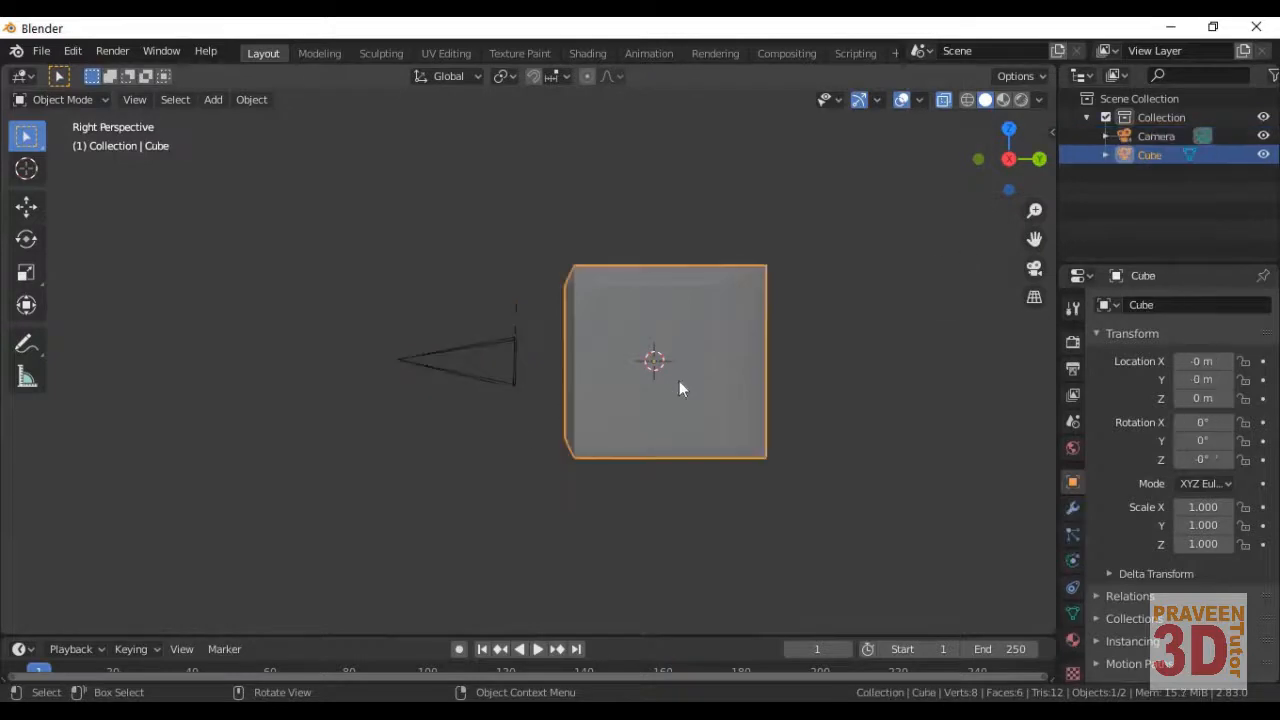
middle_drag(472, 430, 592, 497)
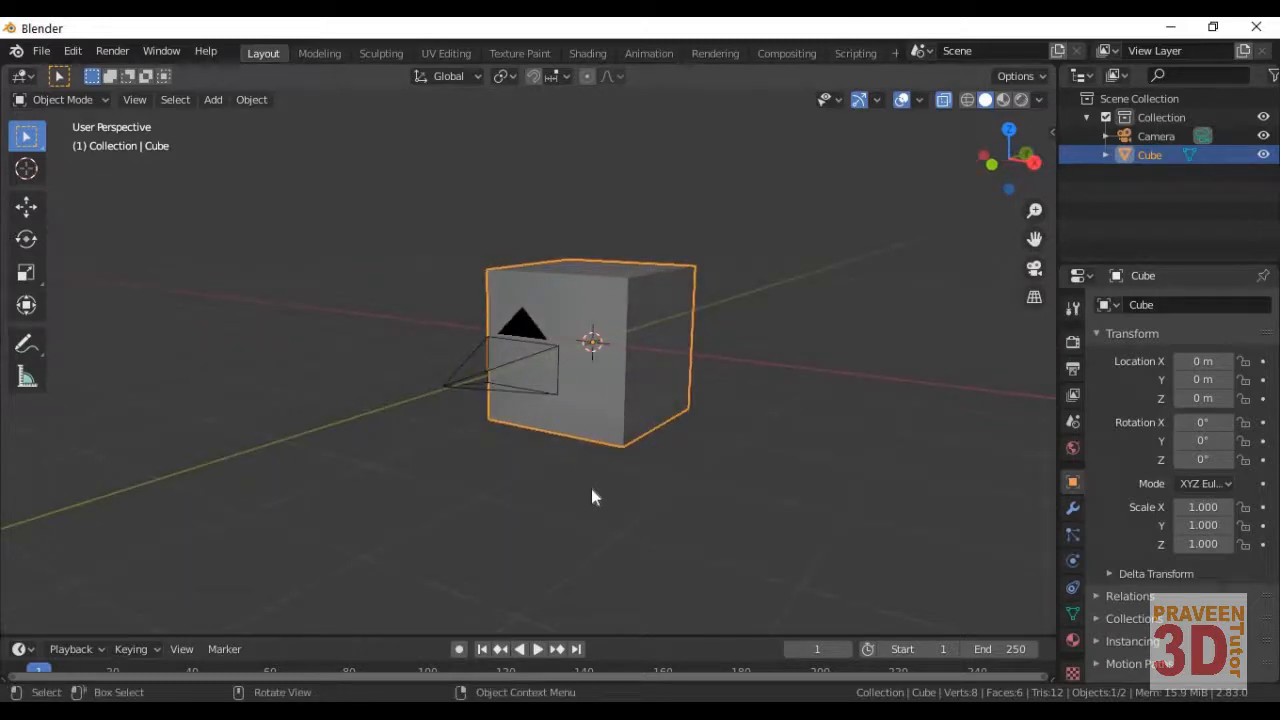
key(Tab)
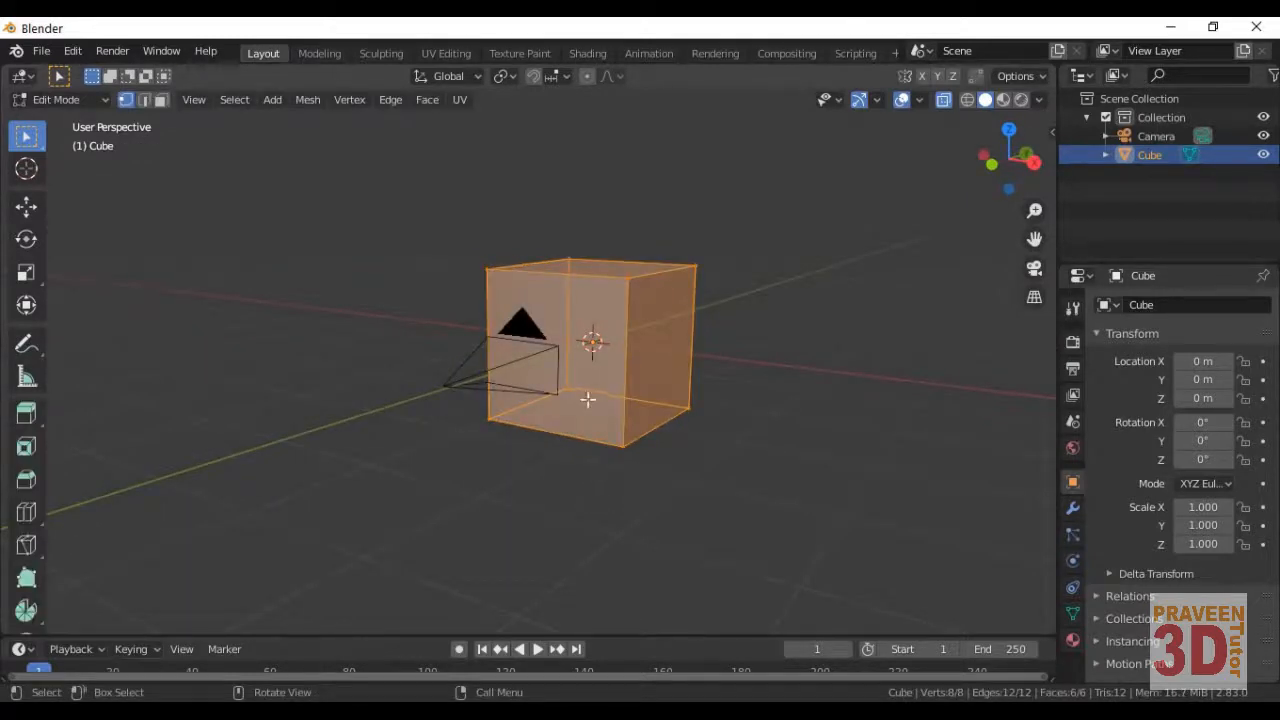
click(166, 99)
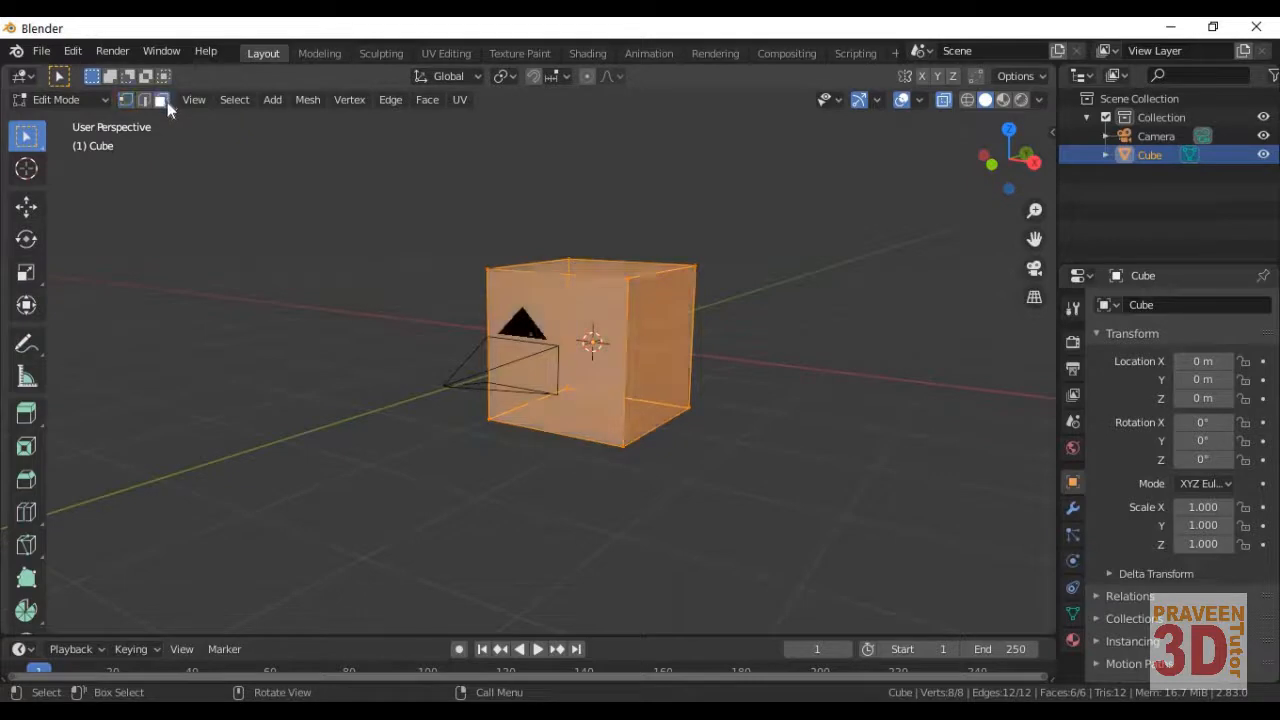
middle_drag(836, 416, 648, 412)
right_click(648, 412)
click(446, 428)
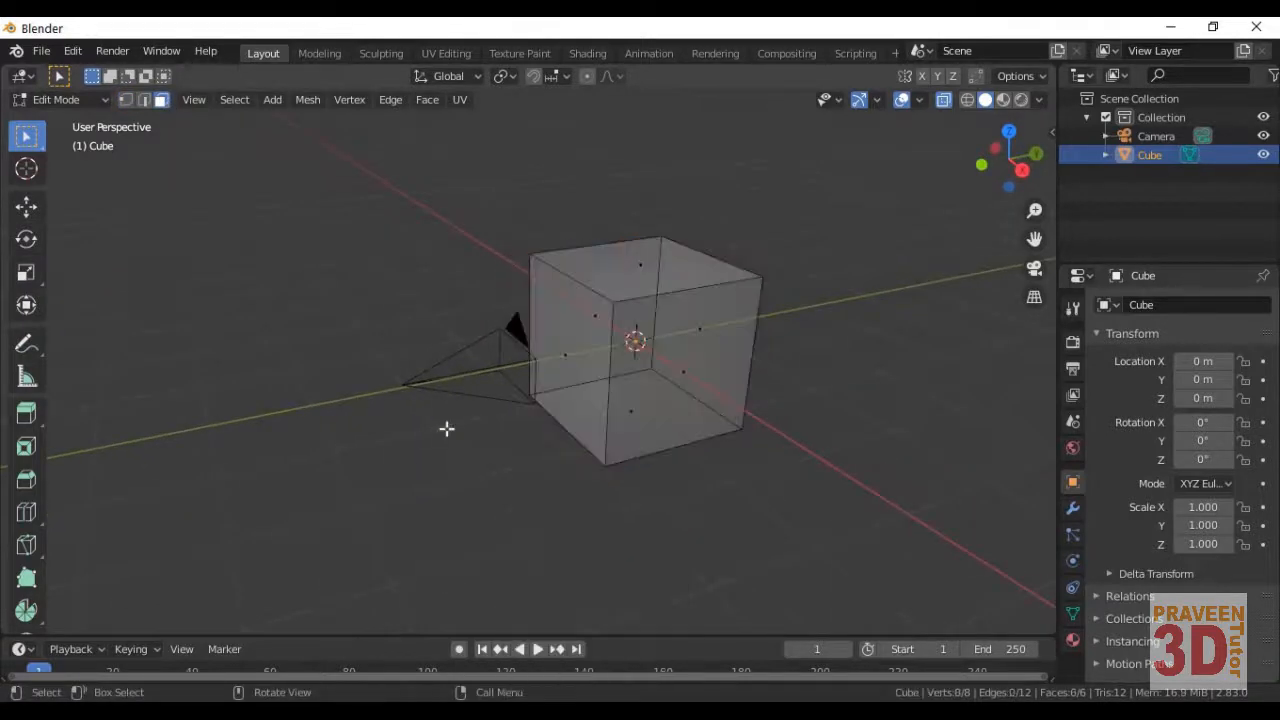
Step: Scale the cube's bottom face to 0 along the X axis, collapsing it into an edge
click(640, 410)
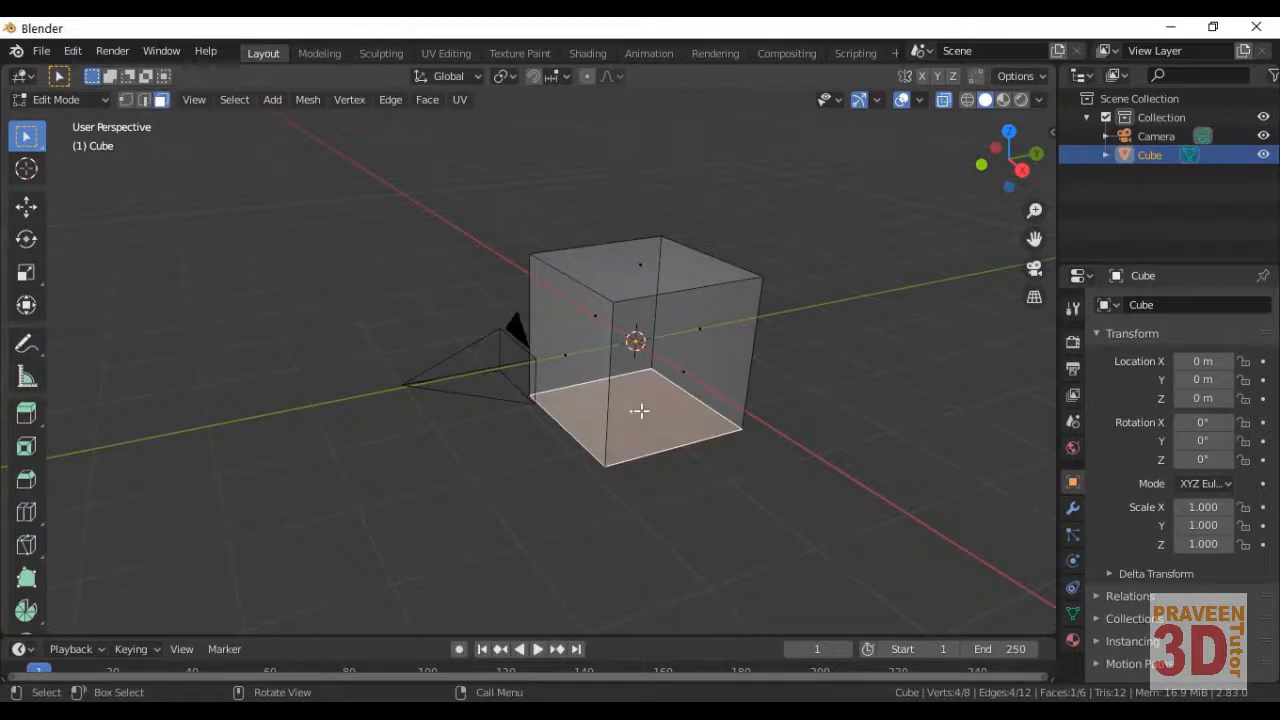
key(s)
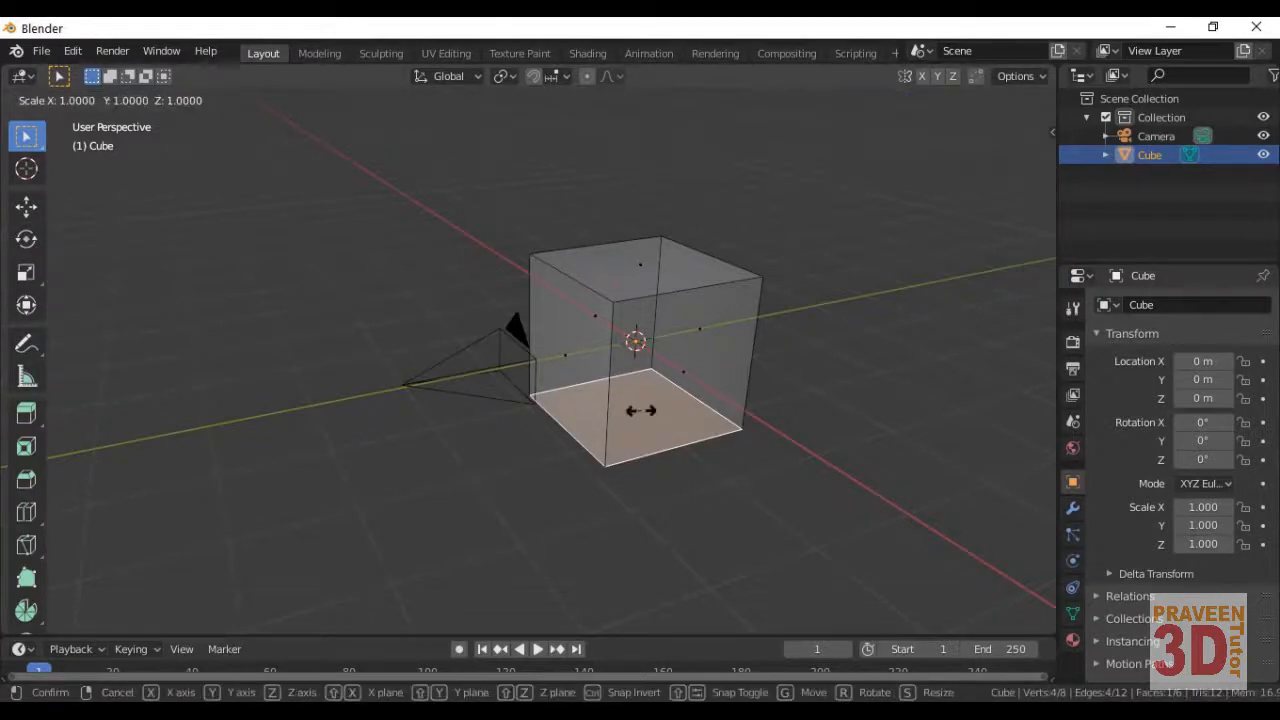
key(y)
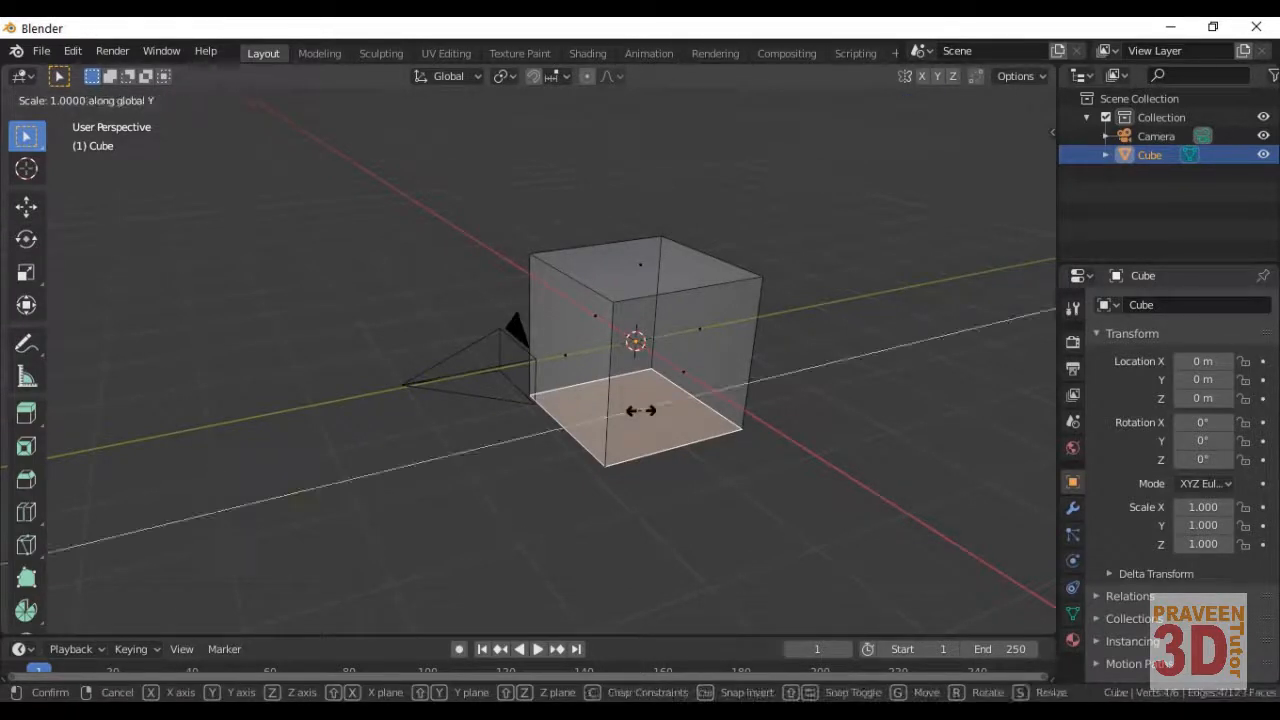
text(x)
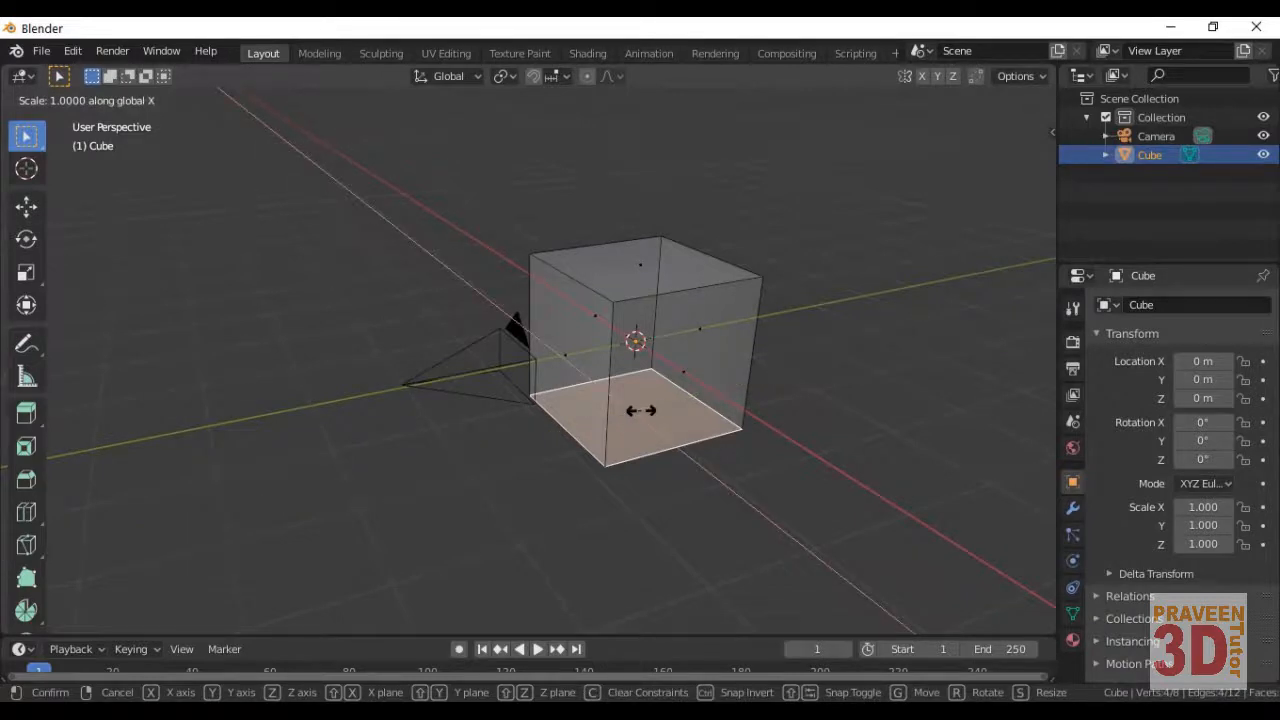
text(0)
key(Return)
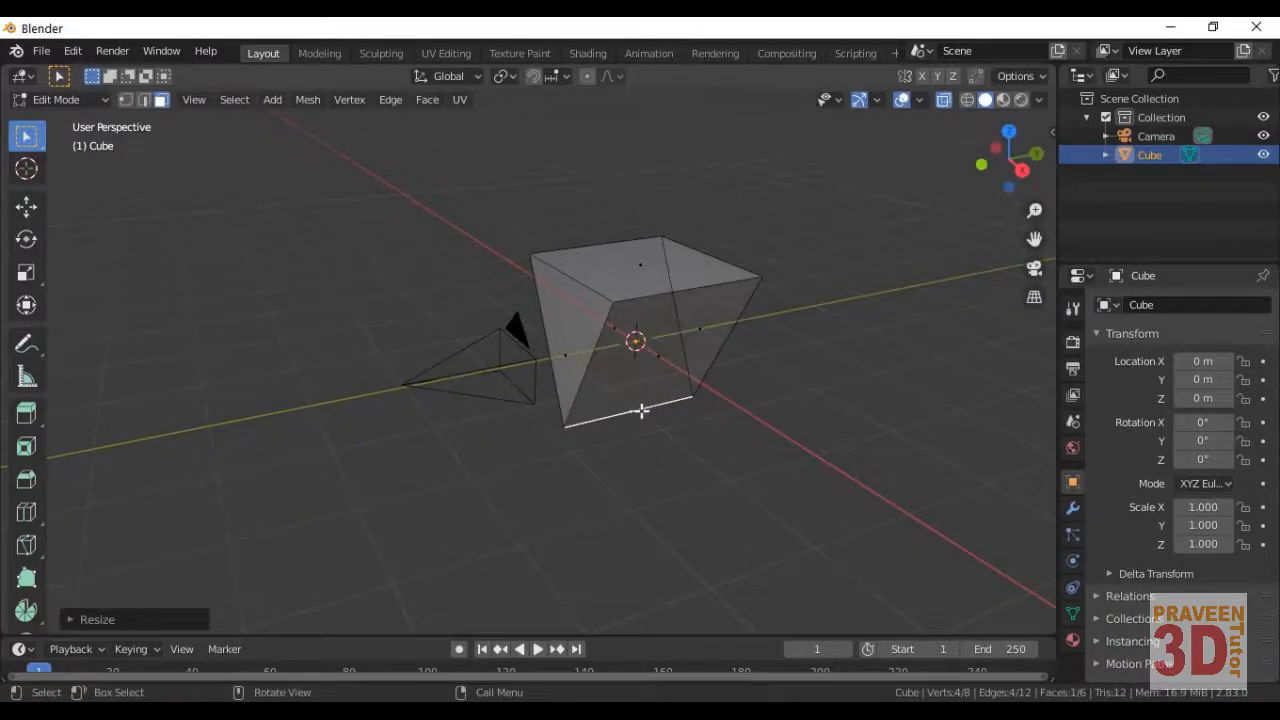
Step: Scale the whole wedge uniformly to about 1.34 in Object Mode and check its framing through the camera
middle_drag(511, 443, 592, 429)
key(Tab)
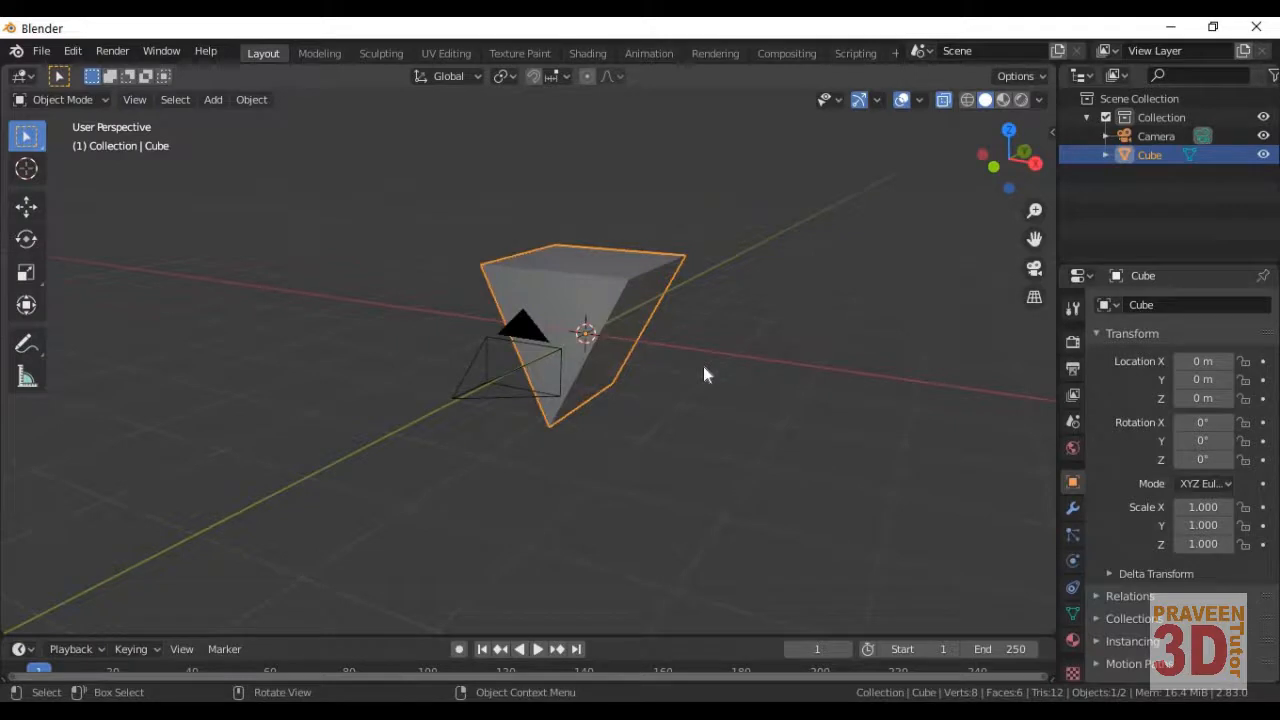
key(s)
click(740, 393)
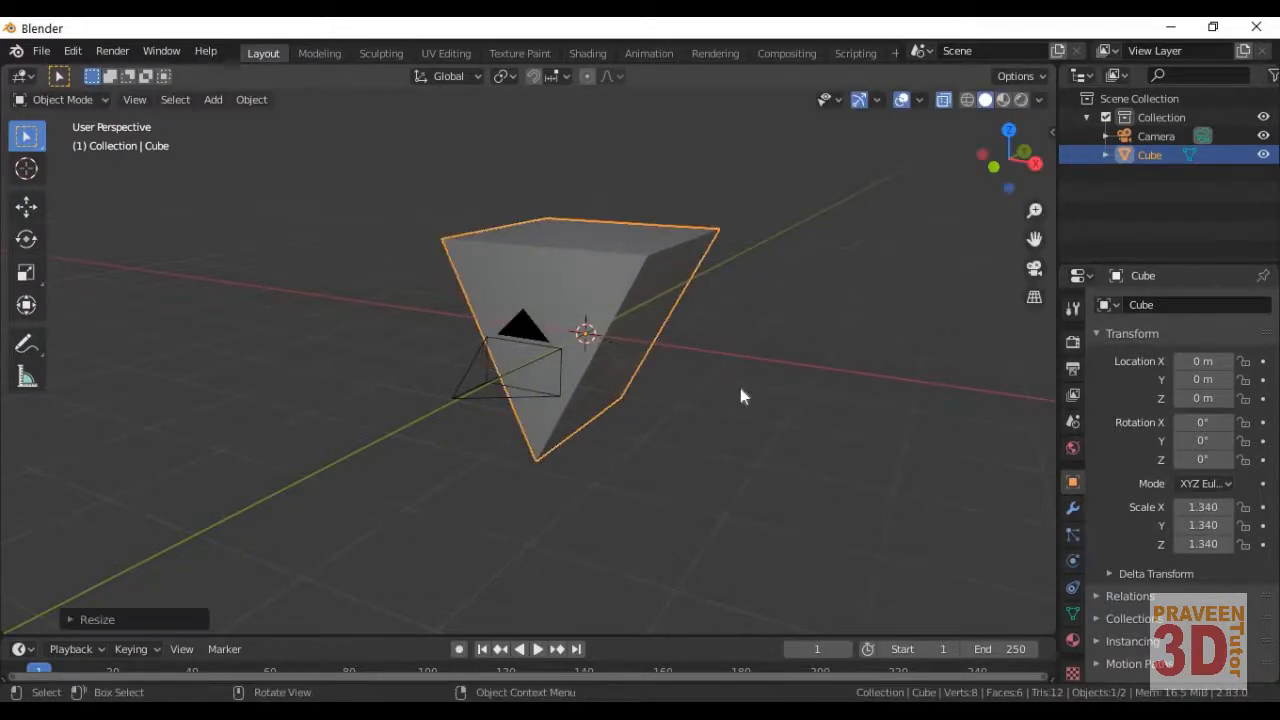
key(KP_0)
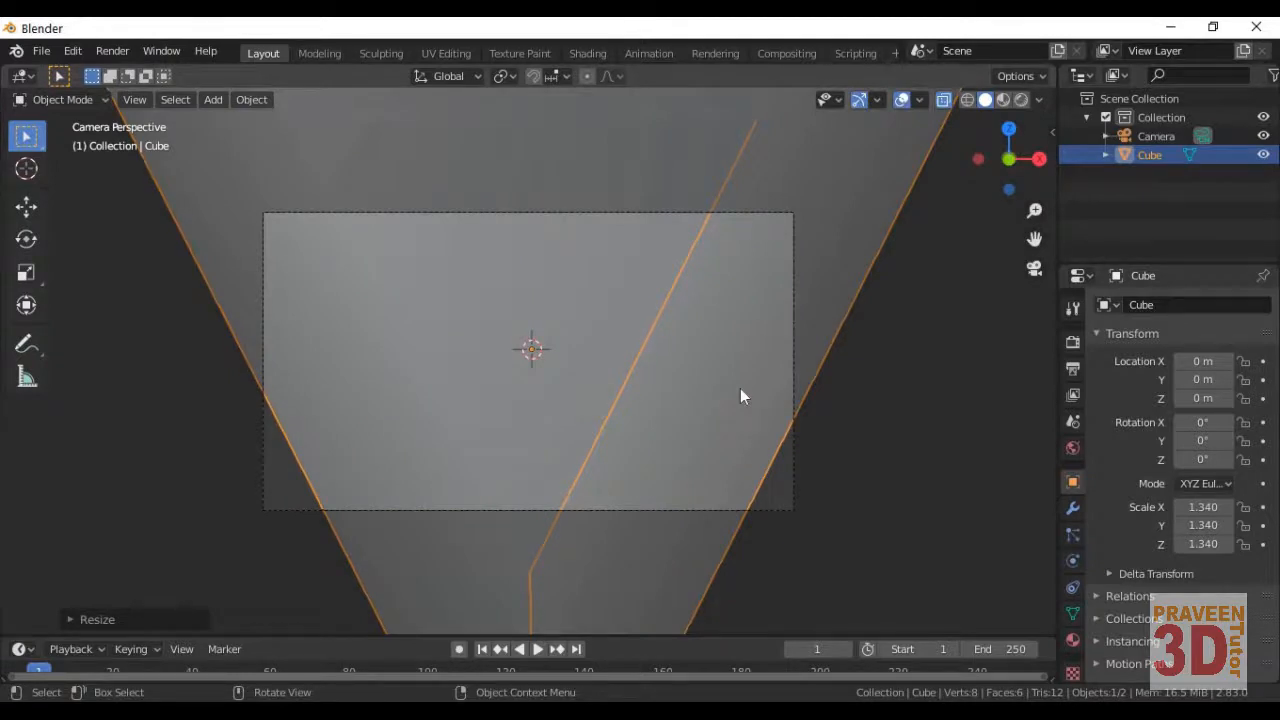
key(KP_0)
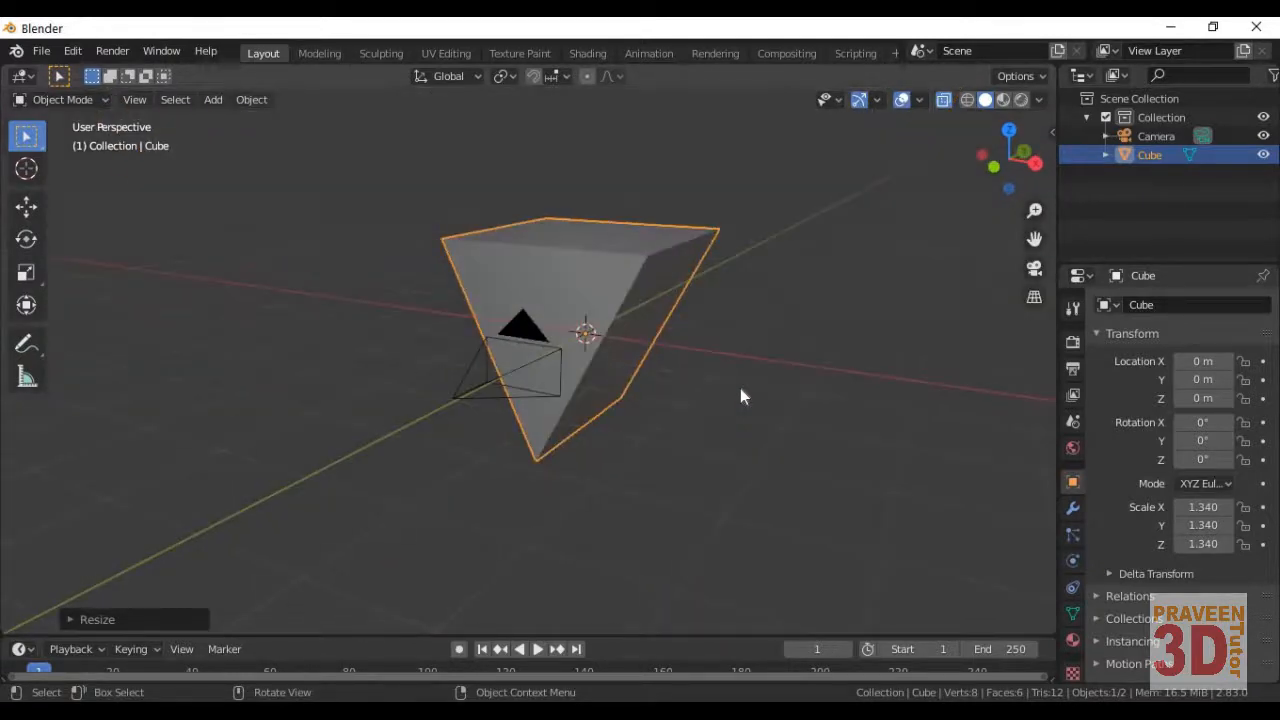
key(KP_0)
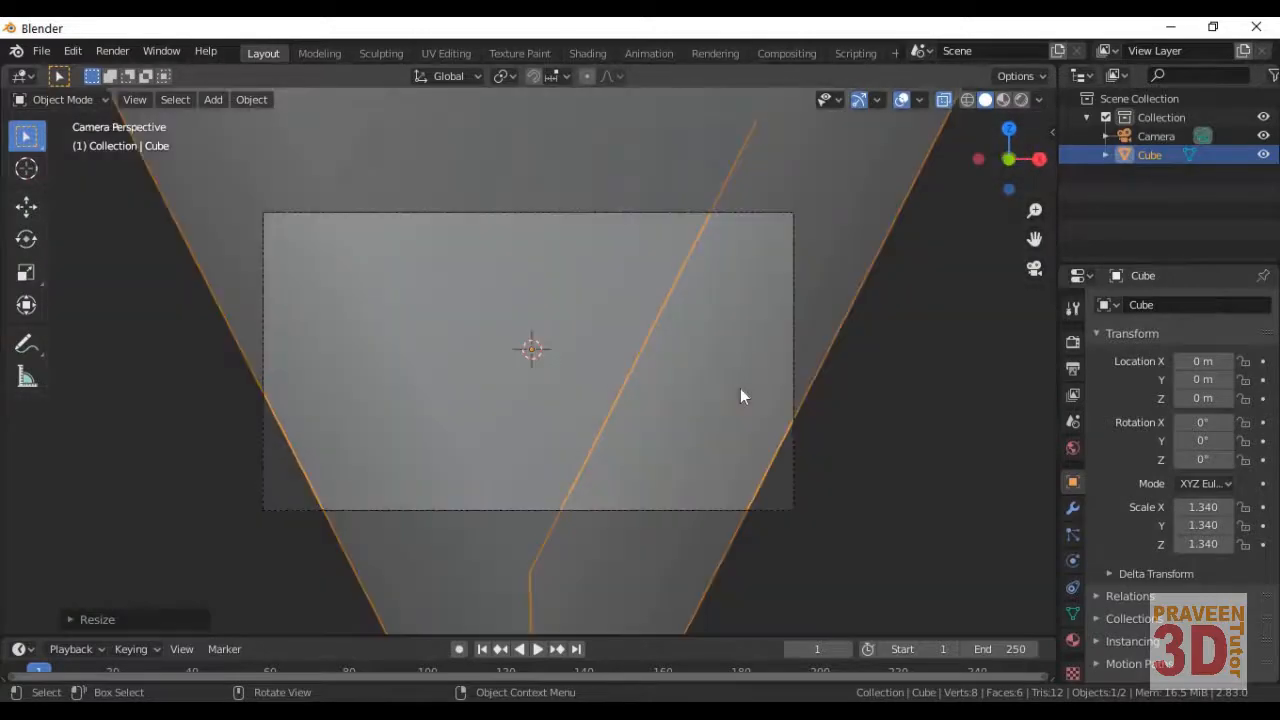
Step: Delete the wedge's front and back triangular end faces in Edit Mode, leaving both ends open
key(KP_0)
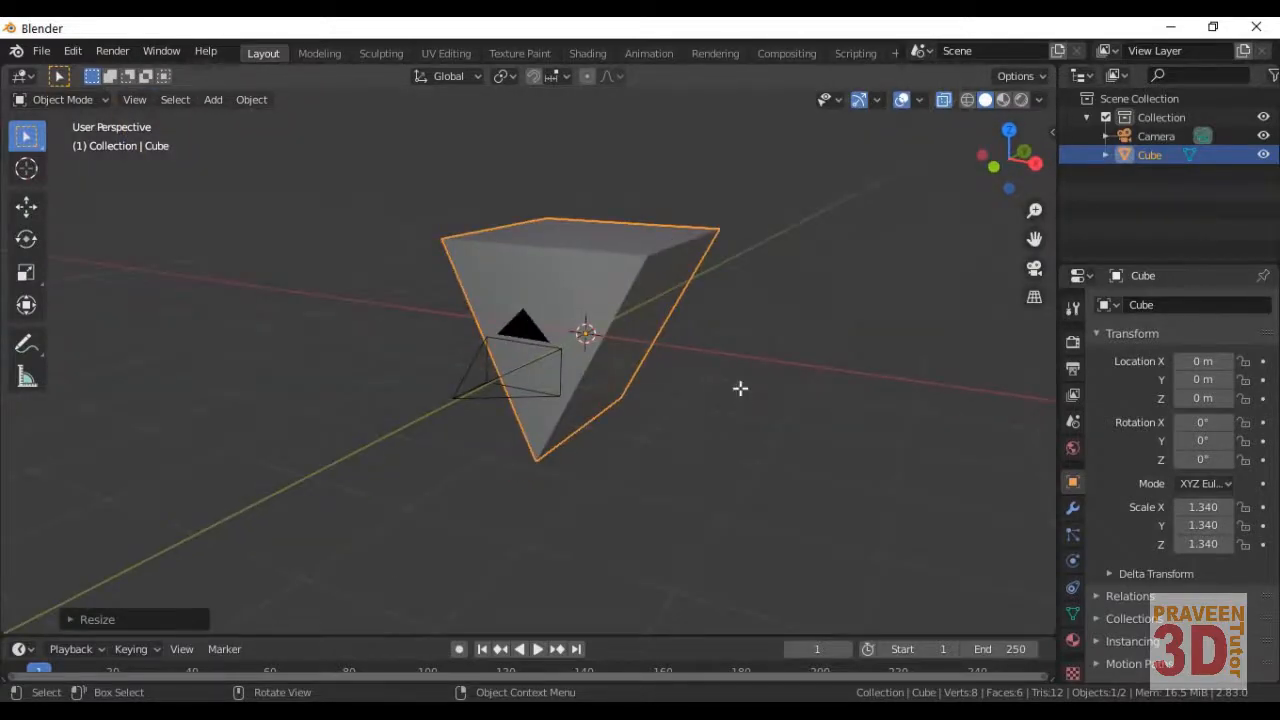
key(Tab)
middle_drag(894, 361, 589, 354)
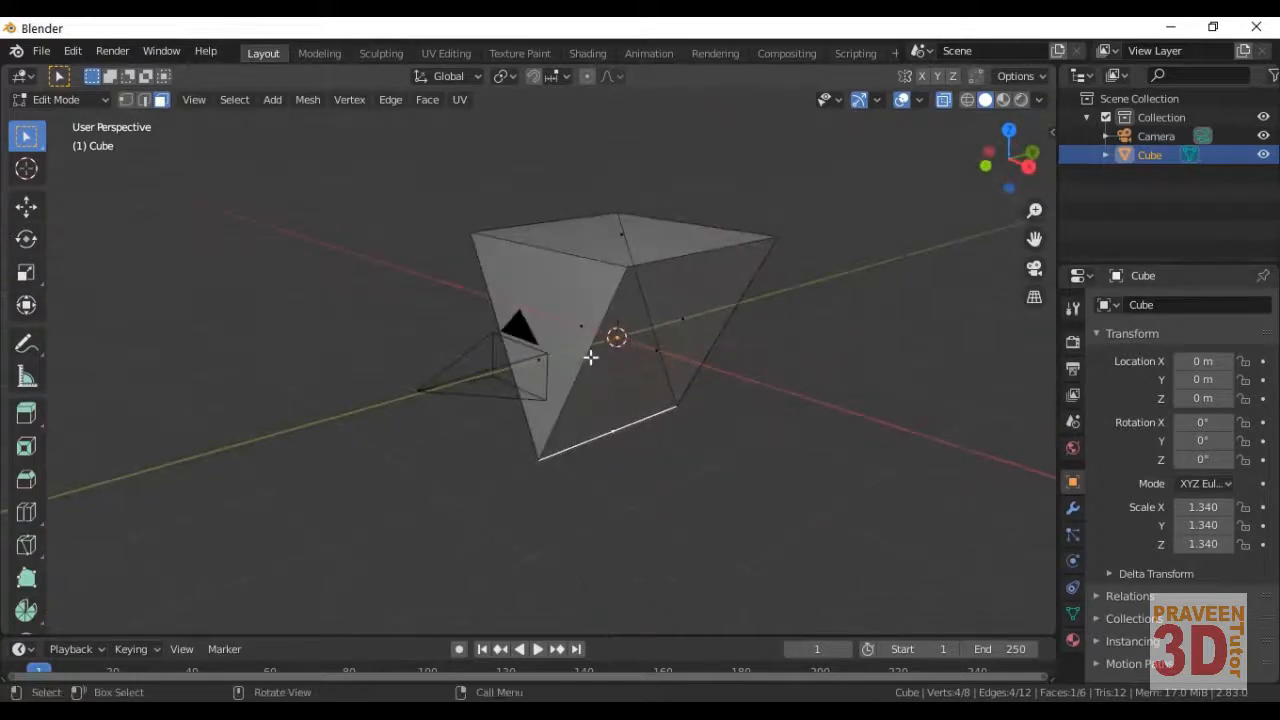
click(705, 292)
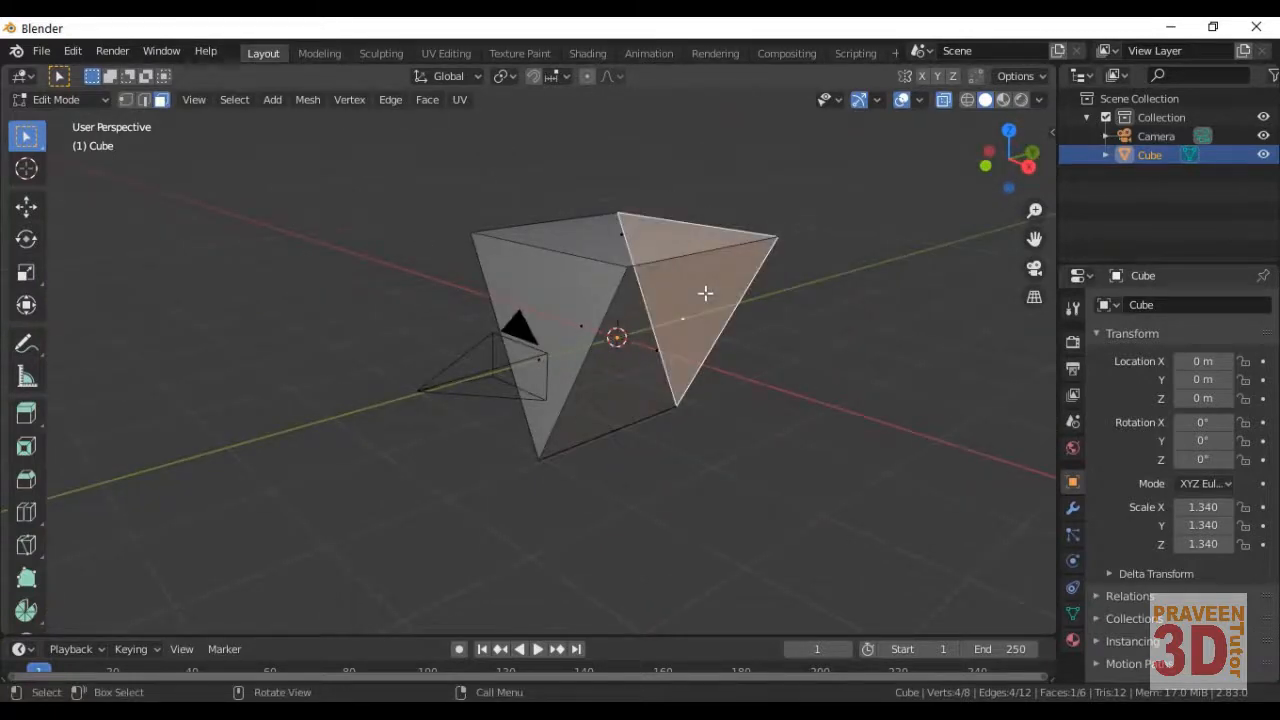
shift+click(569, 298)
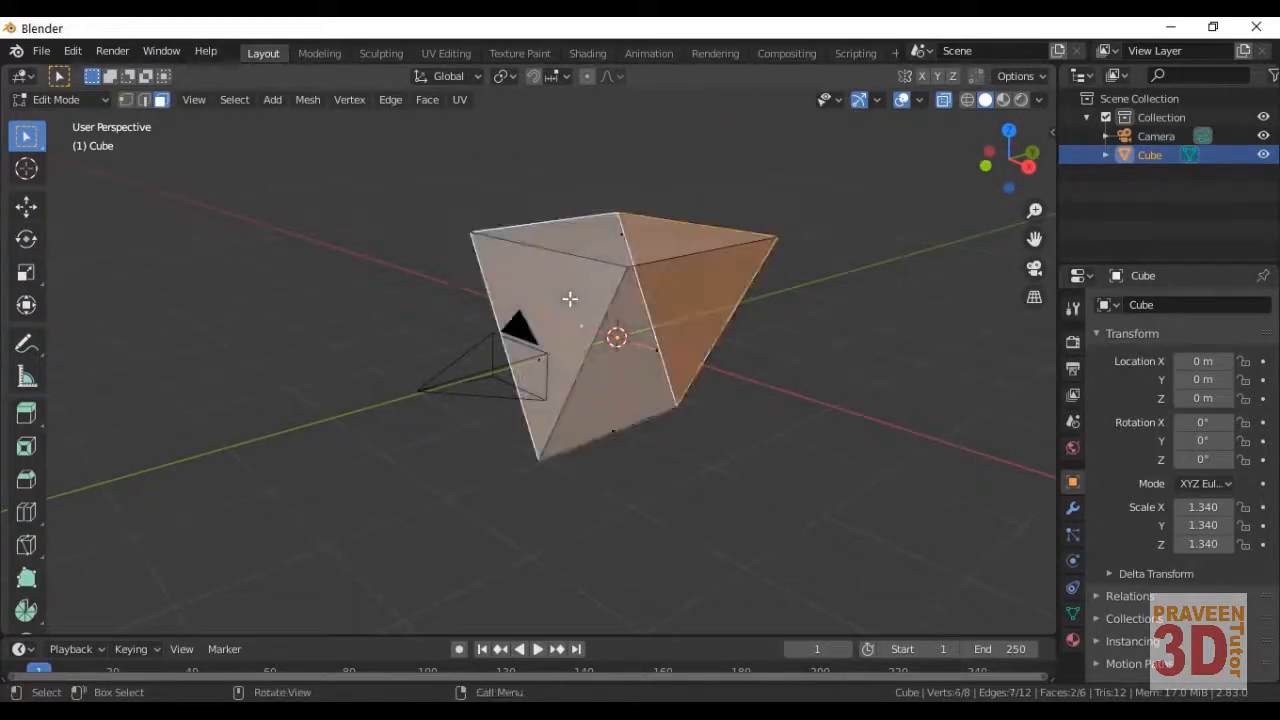
click(569, 299)
click(552, 336)
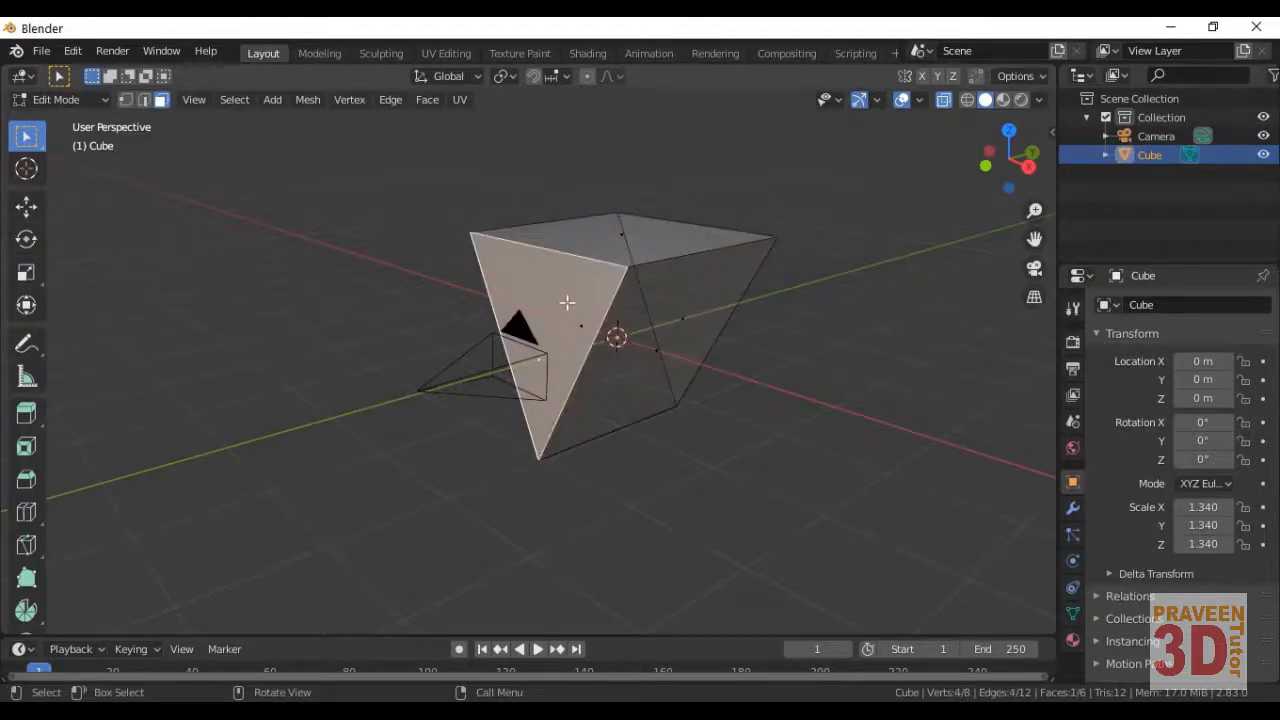
key(x)
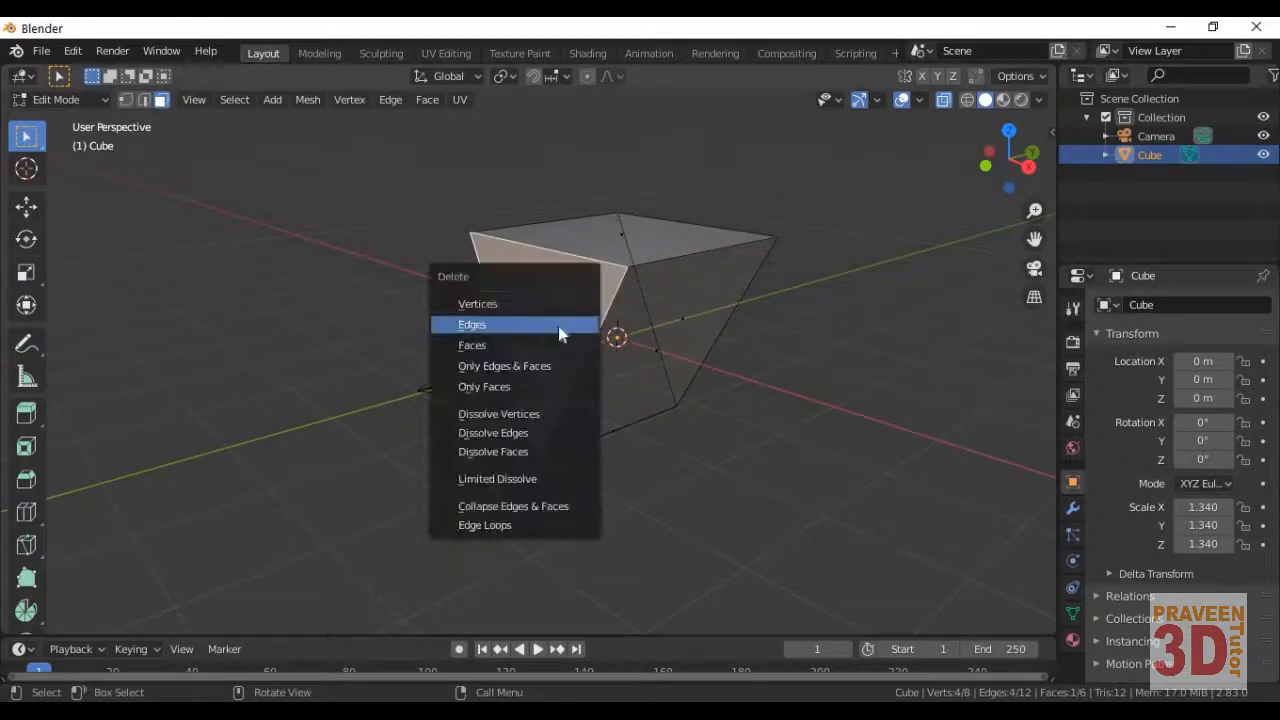
click(551, 345)
click(682, 312)
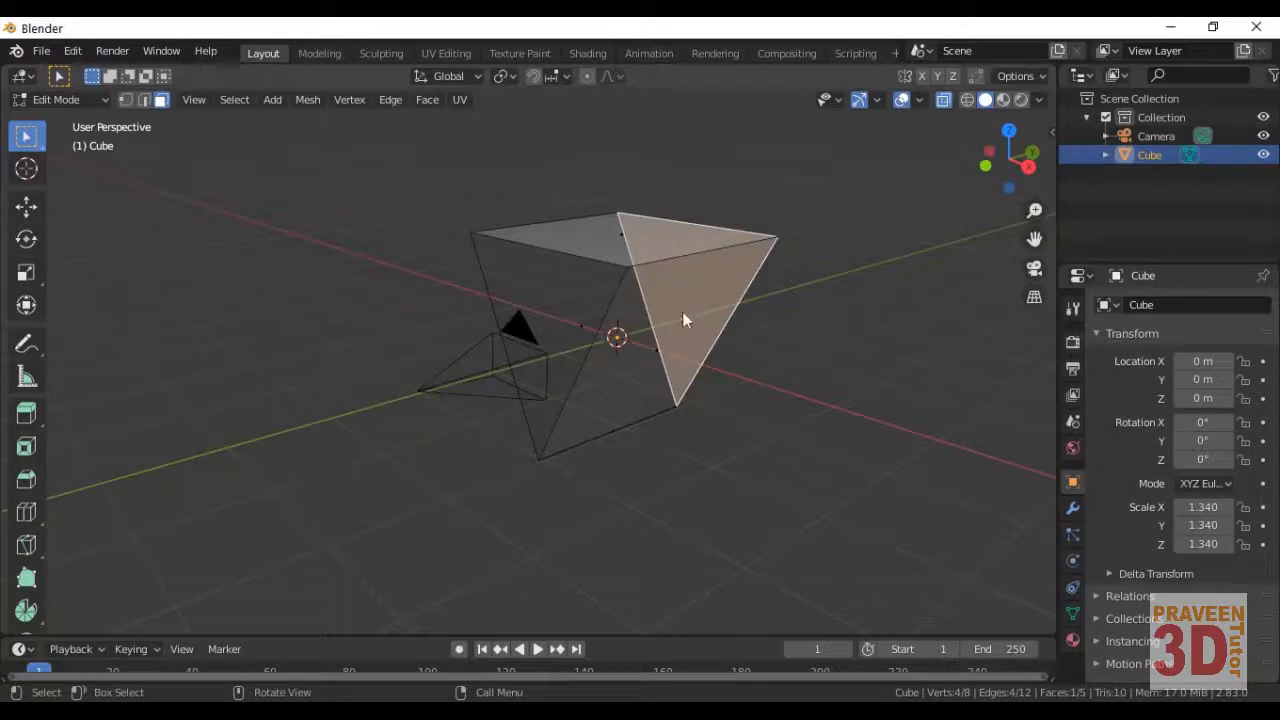
key(x)
click(682, 312)
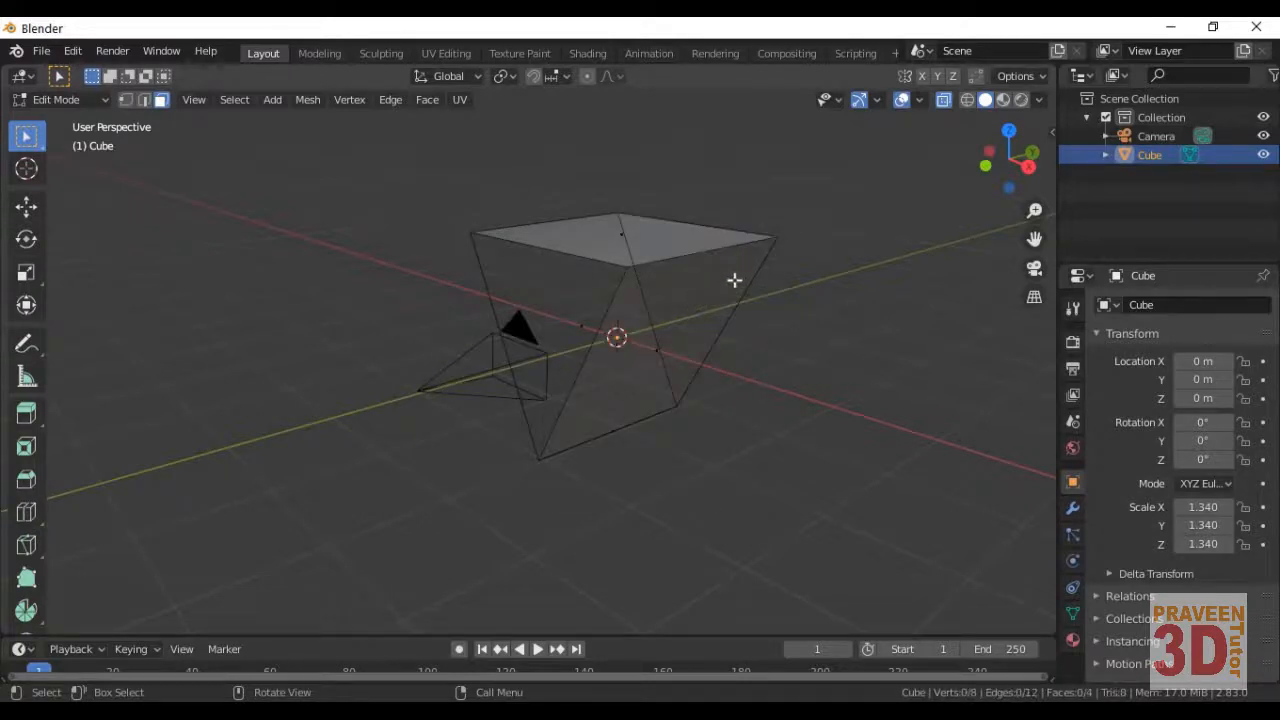
Step: Turn off X-ray and add a loop cut around the wedge, slid close to the front opening facing the camera
click(944, 100)
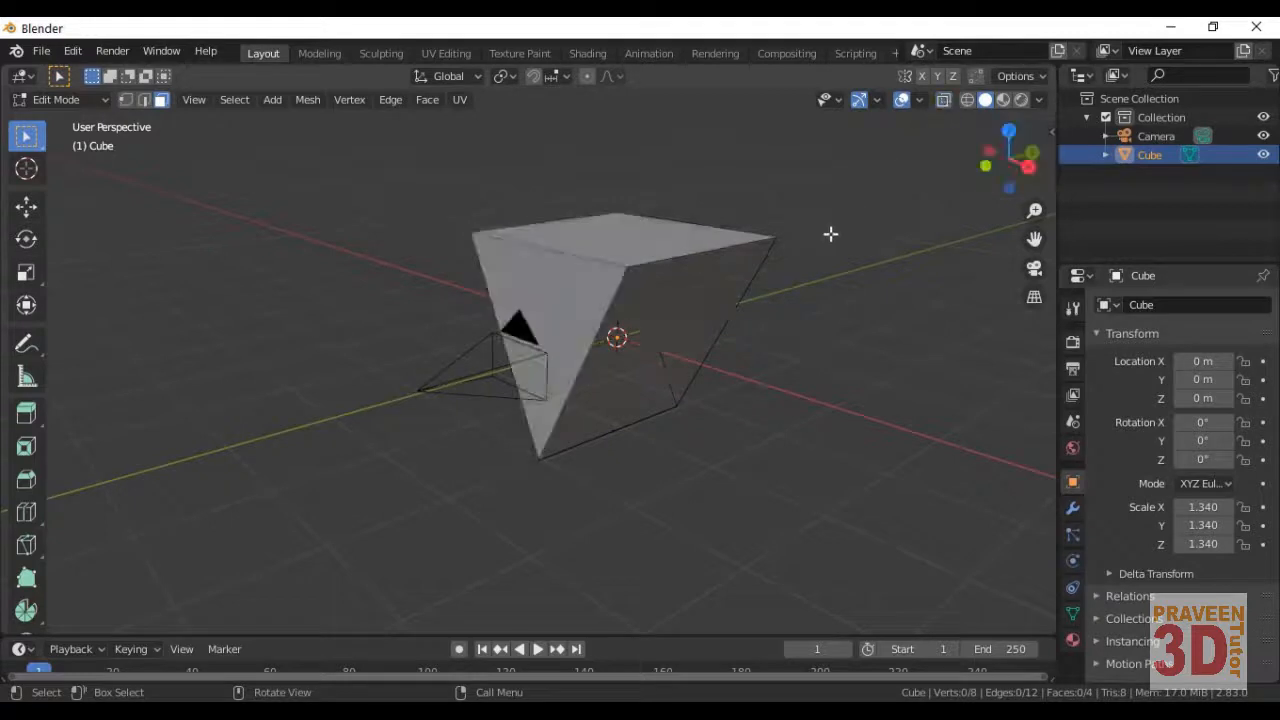
middle_drag(594, 329, 640, 335)
key(ctrl+r)
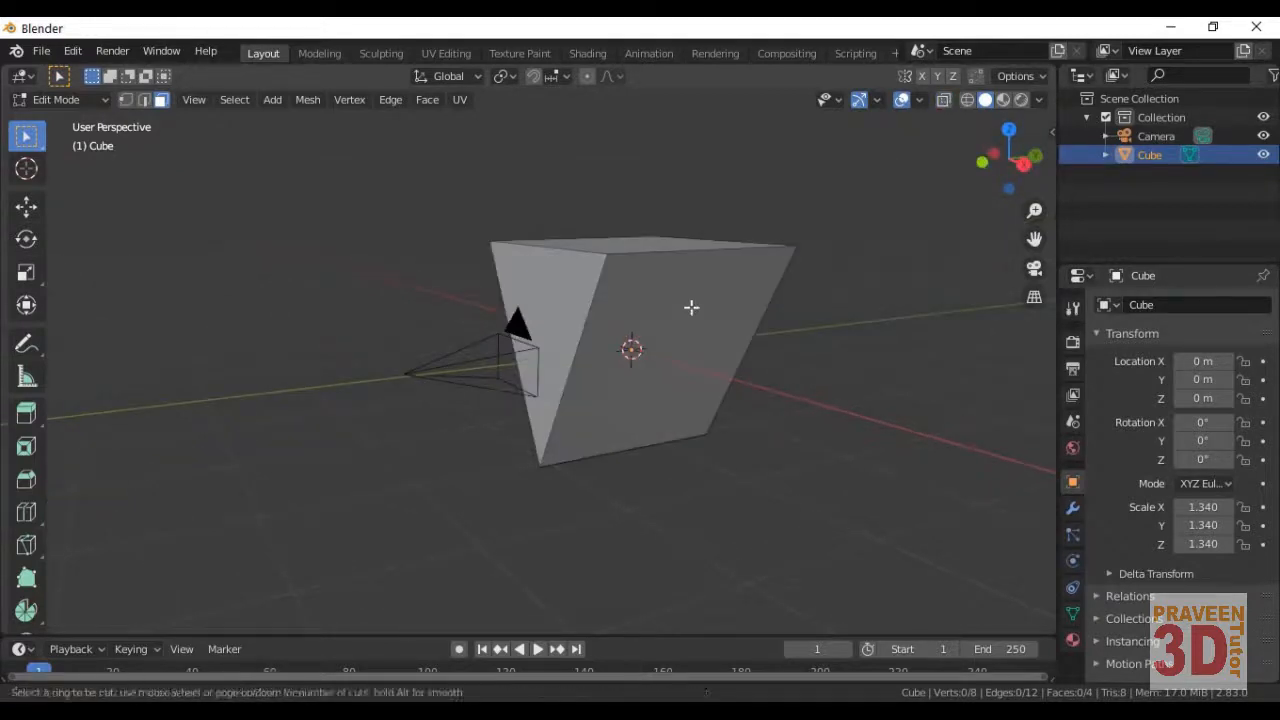
click(663, 244)
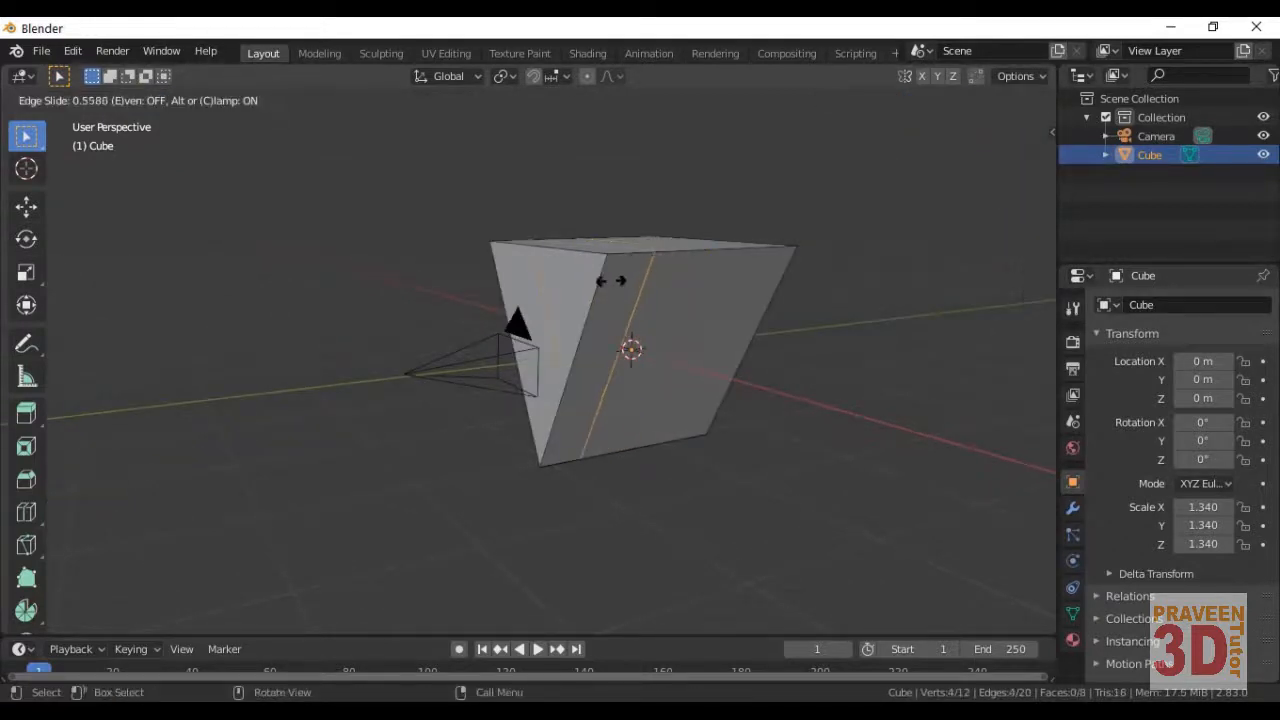
click(580, 300)
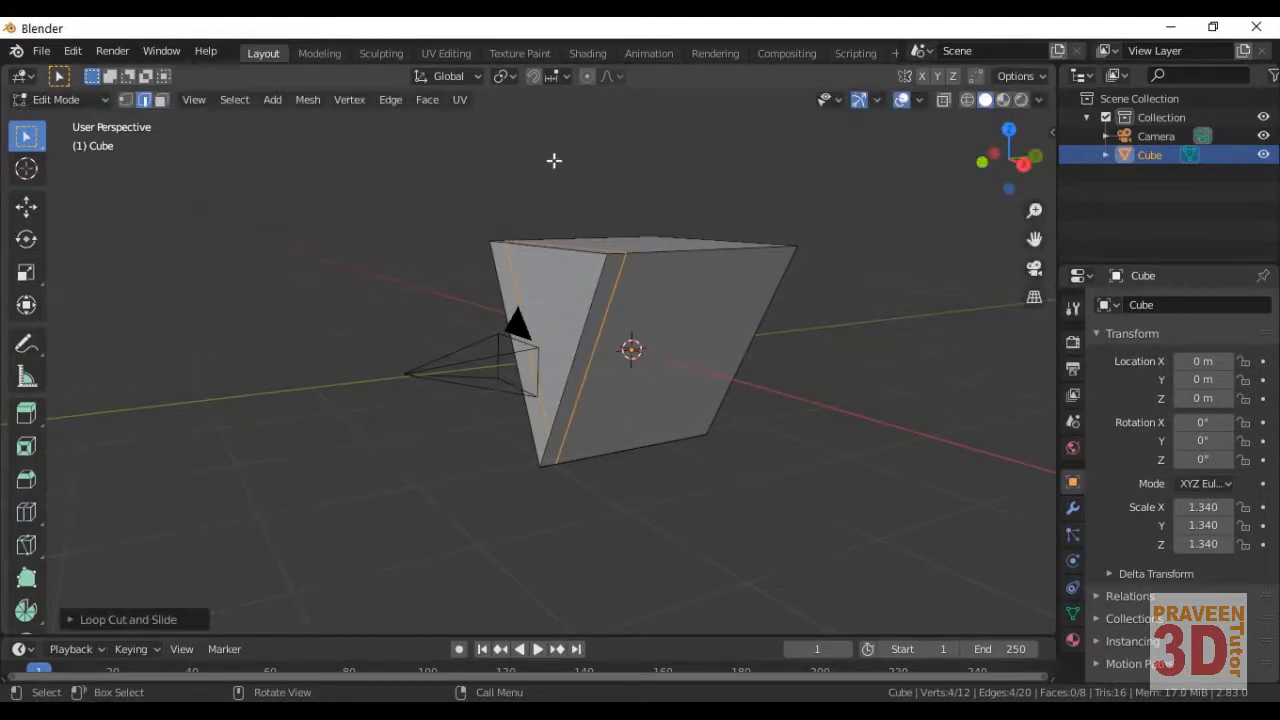
Step: Select the three narrow strip faces around the wedge's front rim in face select mode
key(3)
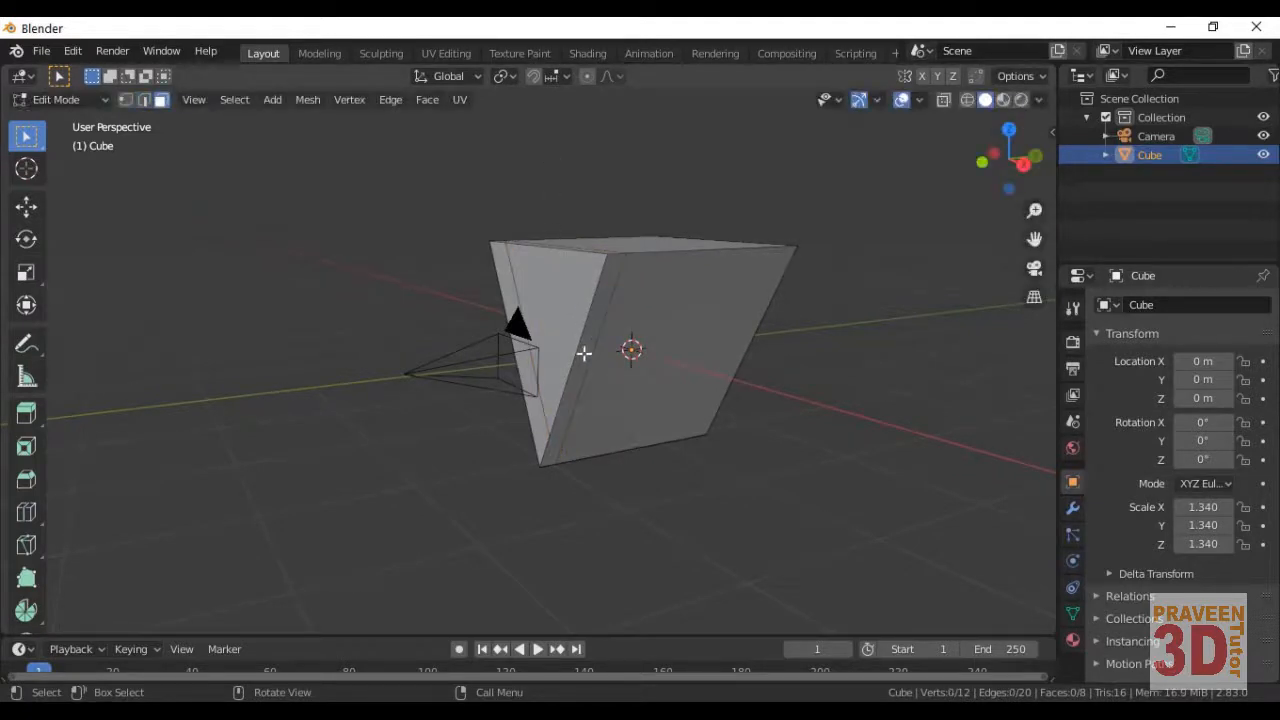
click(581, 355)
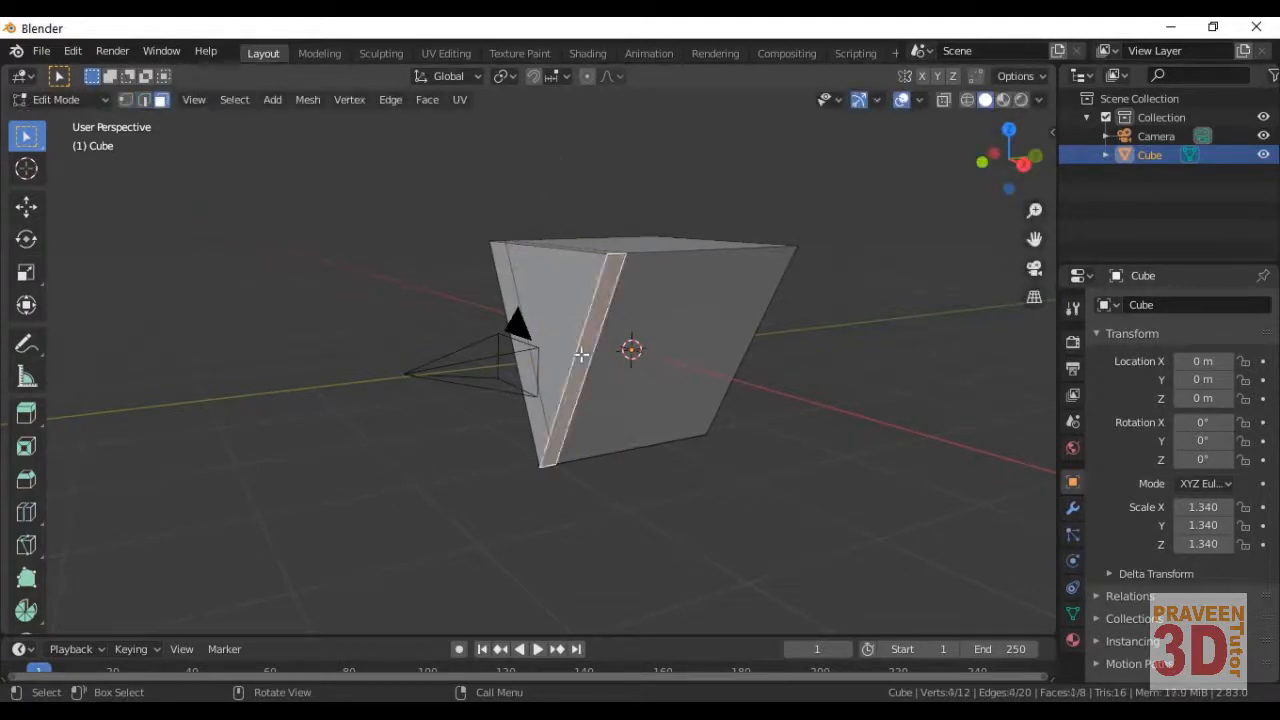
shift+click(516, 246)
shift+click(559, 247)
middle_drag(565, 308, 664, 345)
Step: Set the base color of the wedge's existing material to black
click(1073, 640)
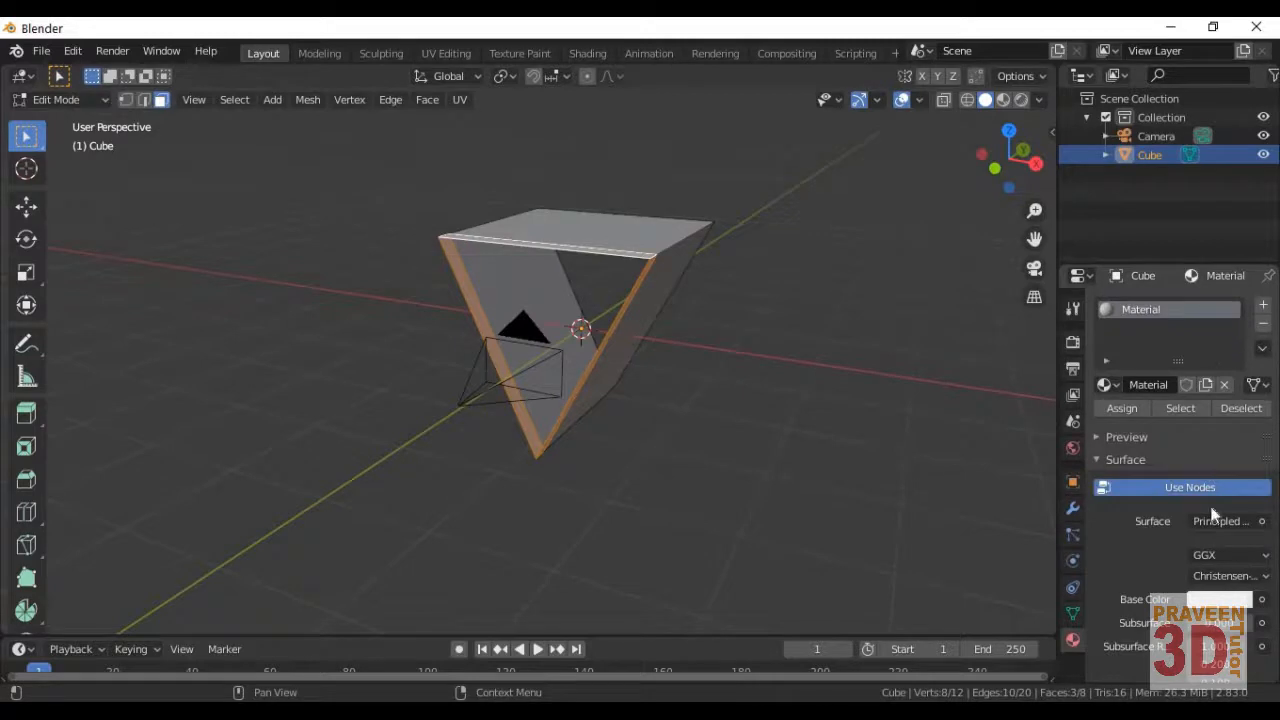
click(1231, 598)
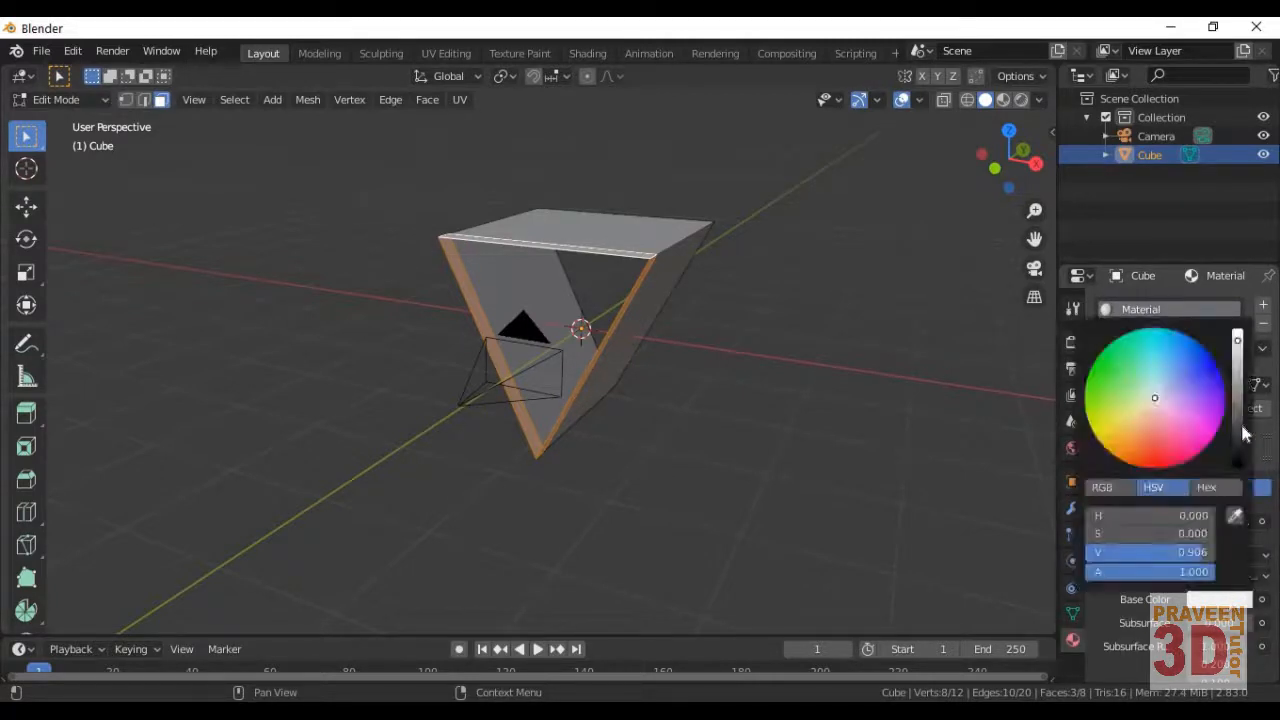
drag(1247, 432, 1250, 478)
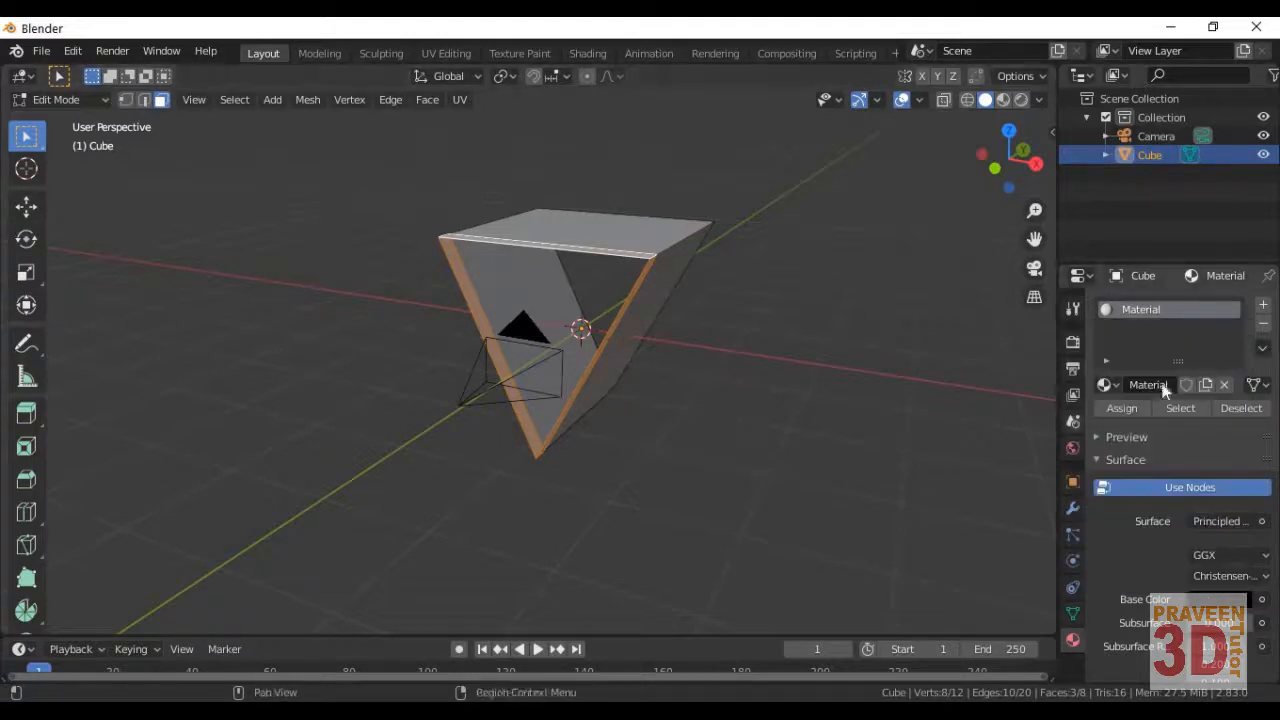
Step: Add a second material slot with a new material and change its surface shader to Emission
click(1263, 305)
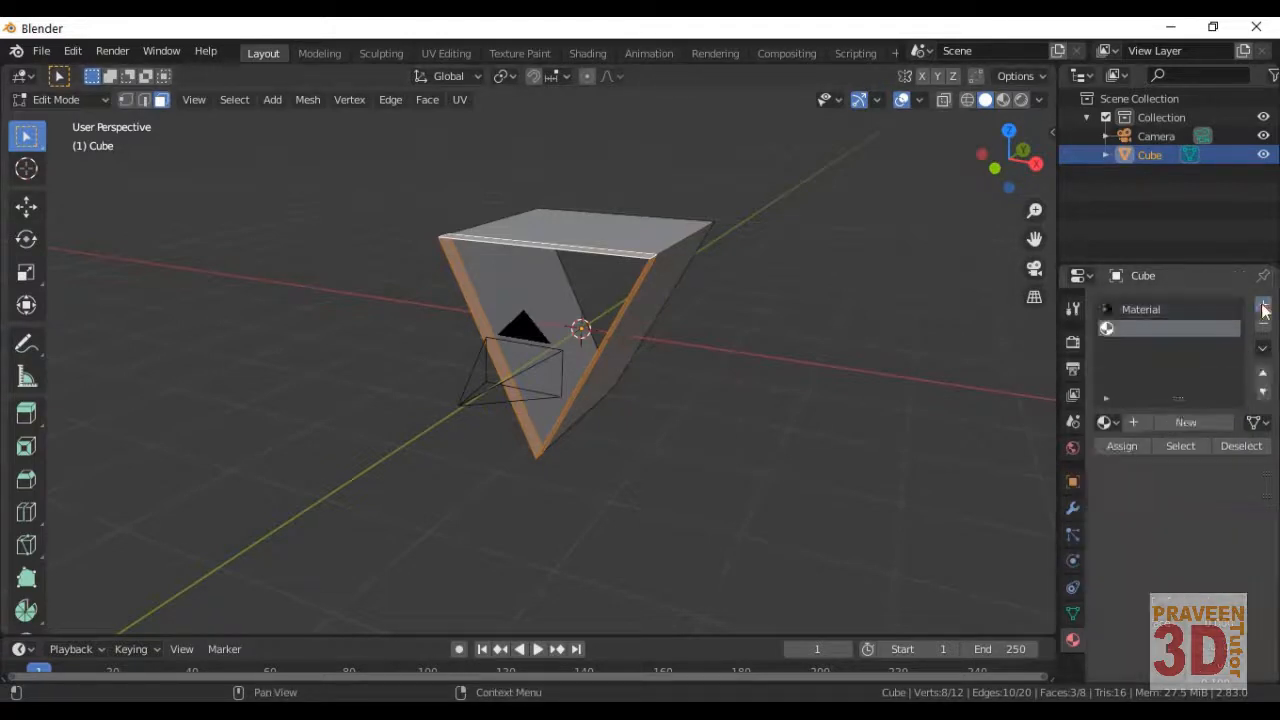
click(1178, 423)
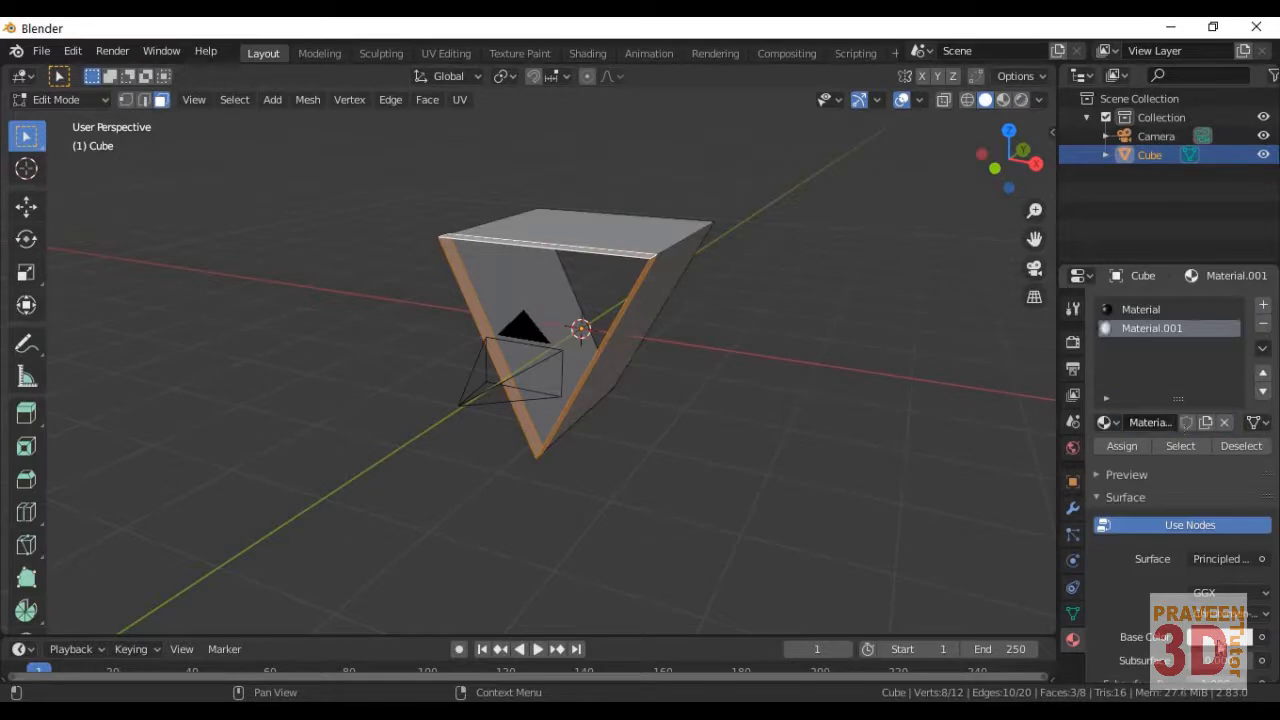
click(1215, 560)
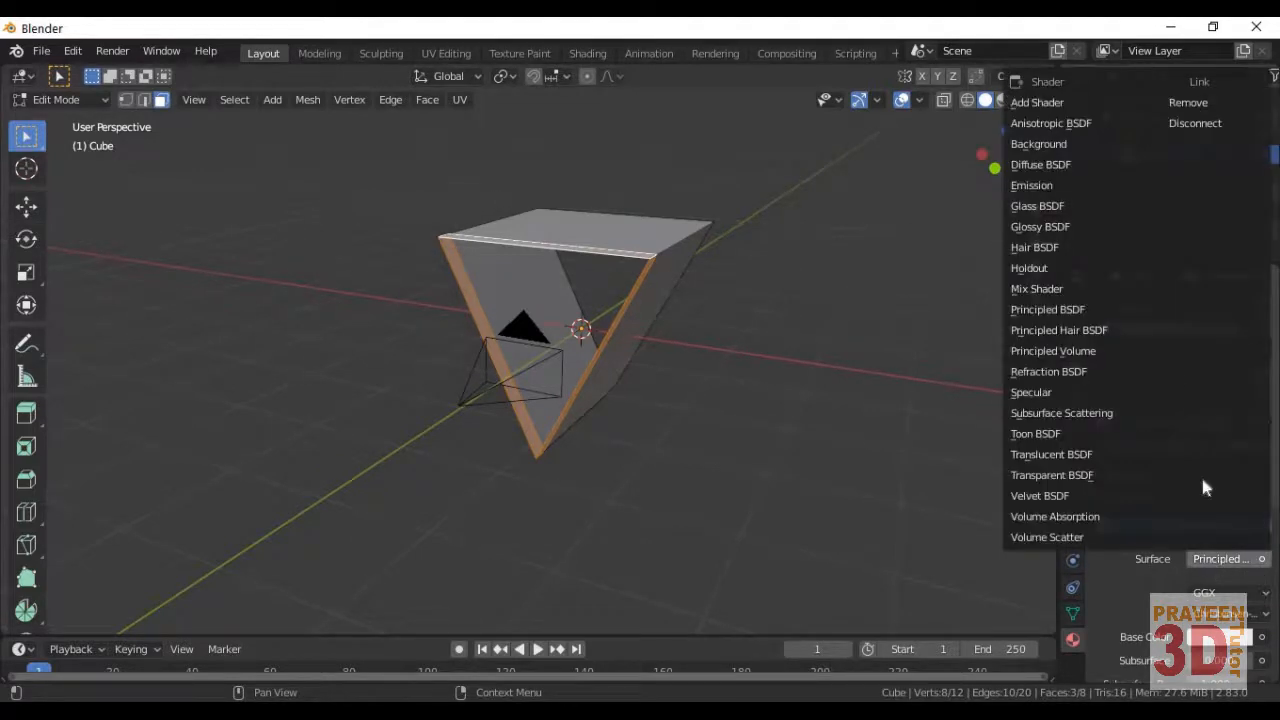
click(1119, 185)
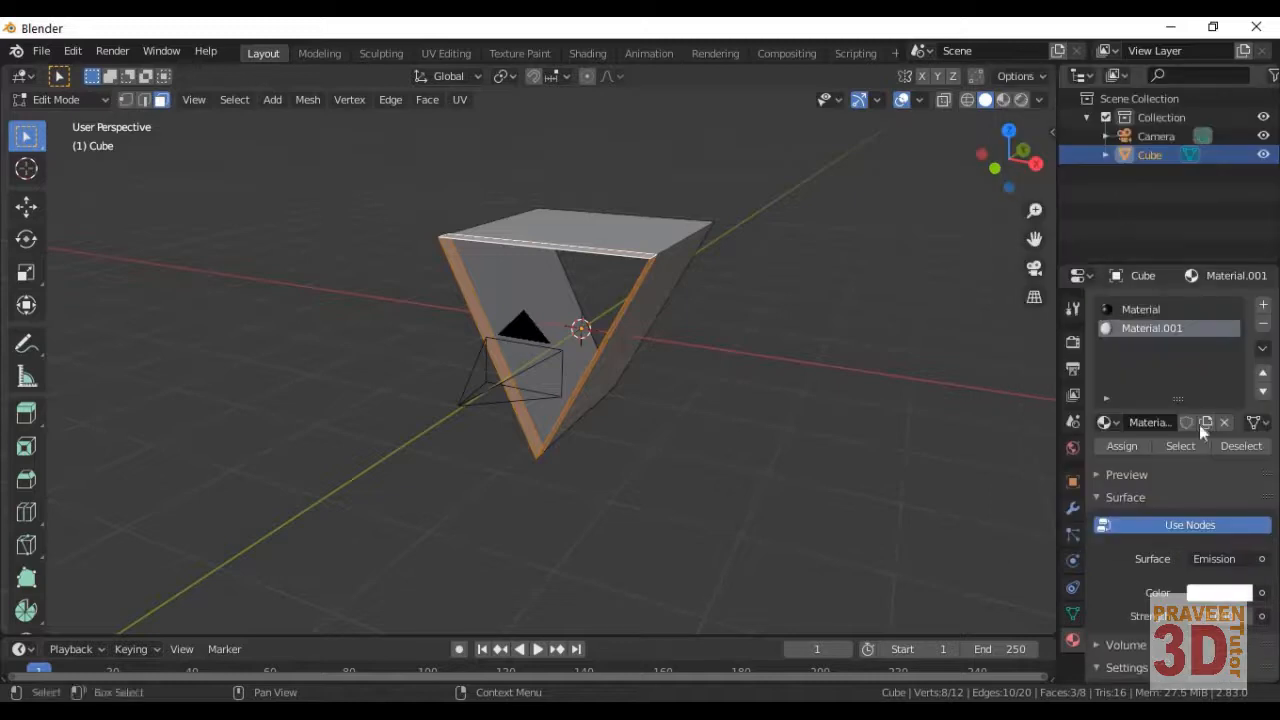
Step: Give the emission material a cyan color and strength 10, assign it to the selected rim faces, and deselect them
click(1218, 594)
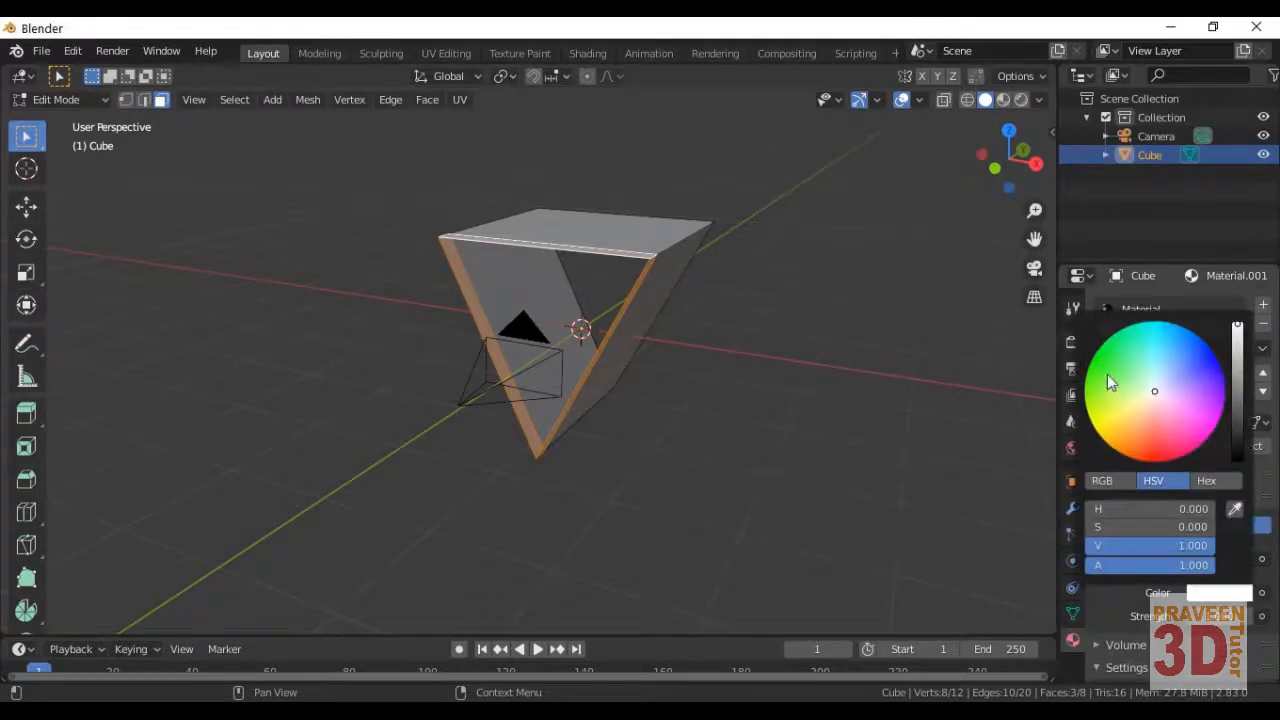
drag(1150, 362, 1148, 335)
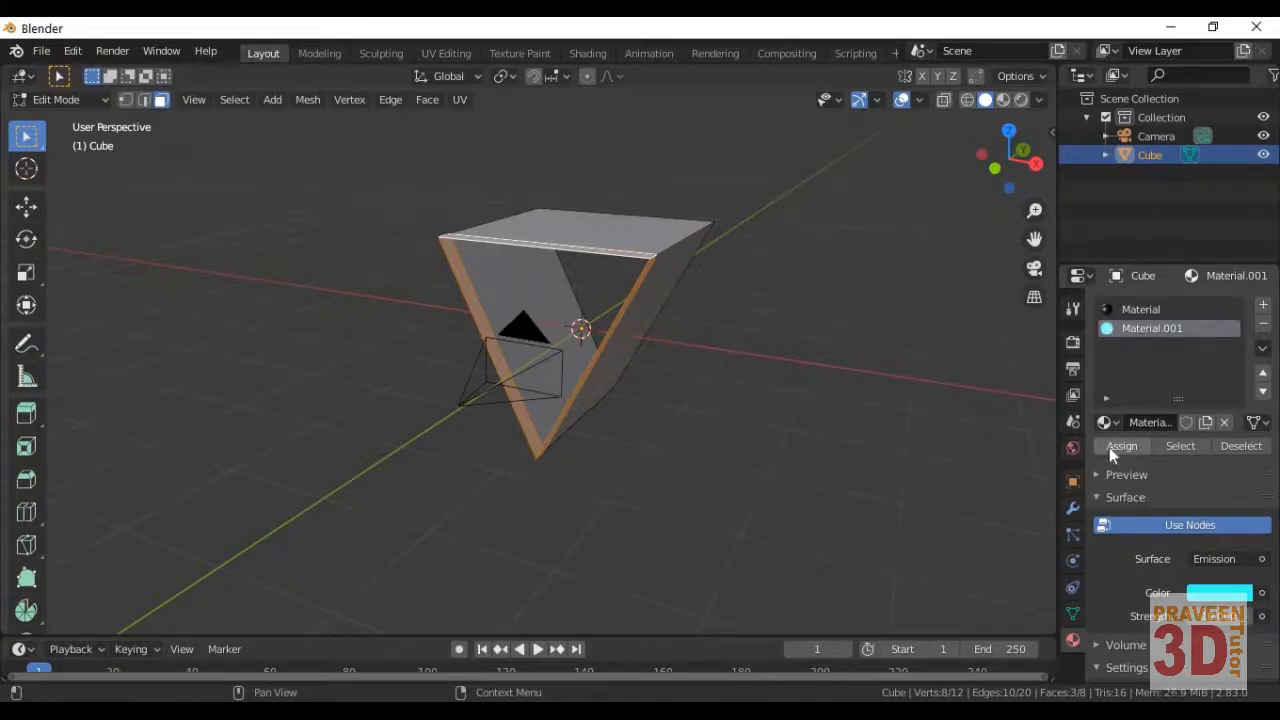
click(1236, 447)
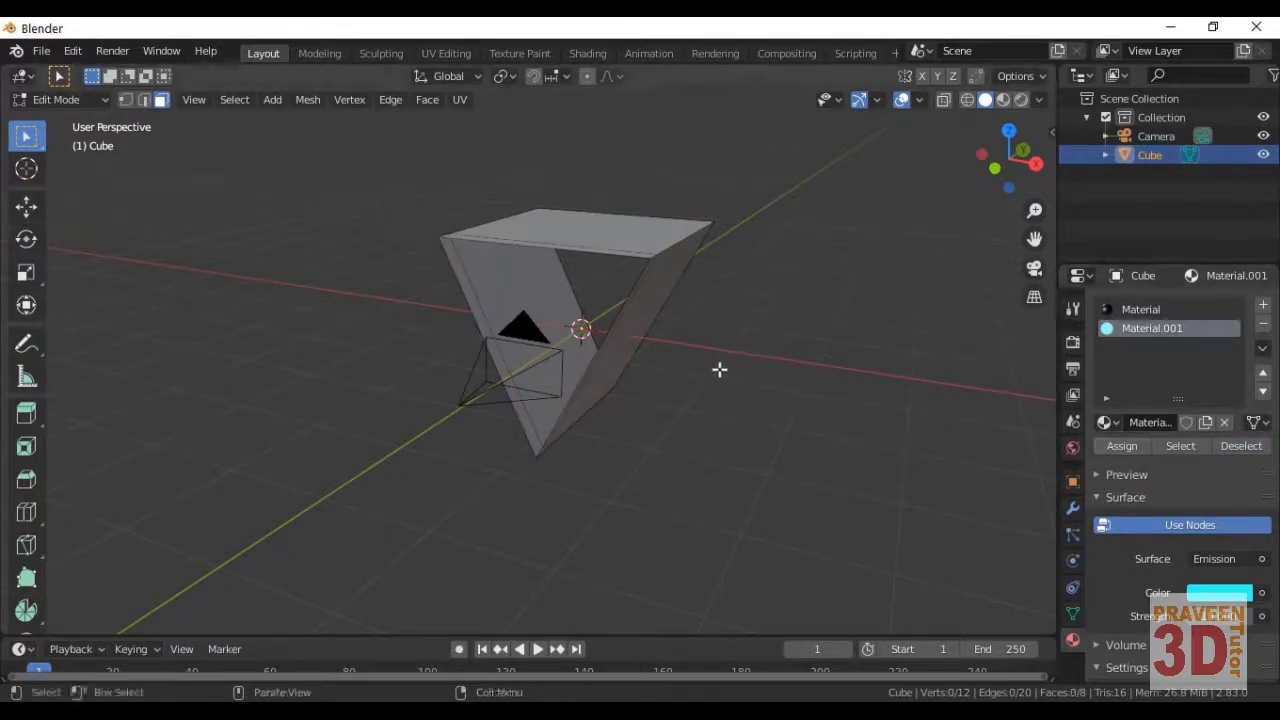
Step: Return to Object Mode and add an Array modifier to the wedge
middle_drag(899, 429, 806, 473)
key(Tab)
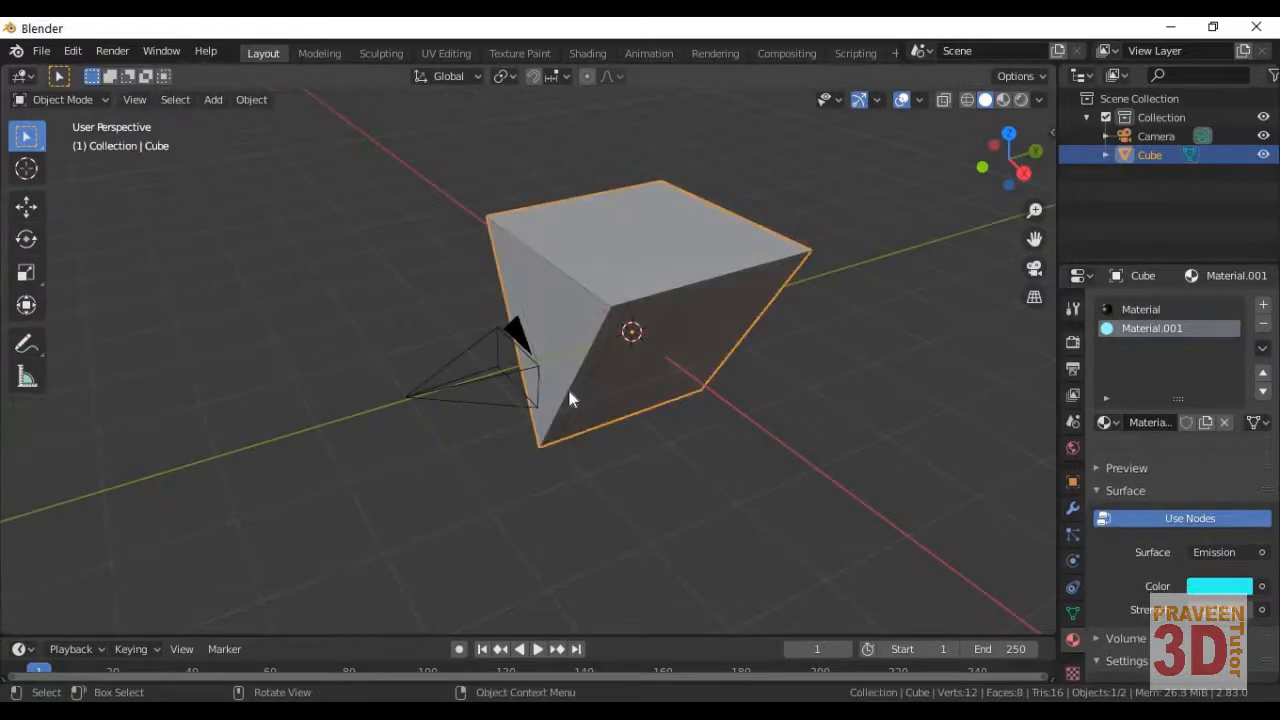
middle_drag(555, 422, 757, 434)
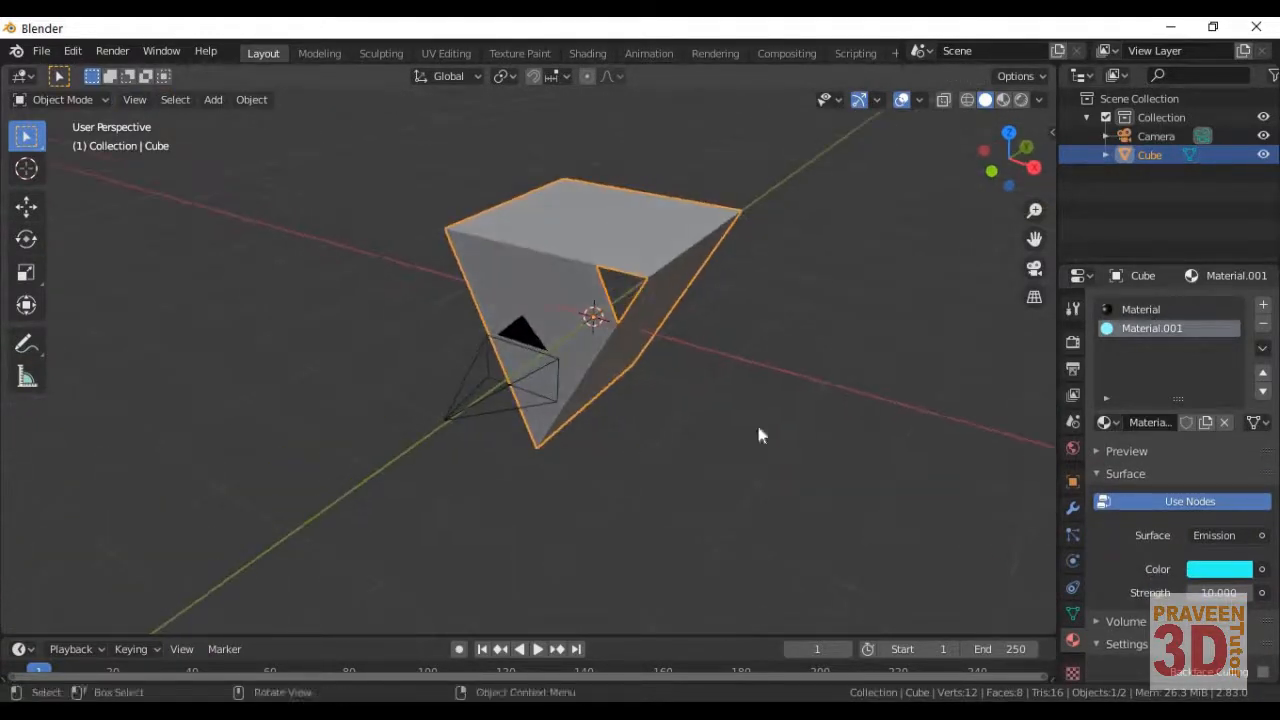
click(1074, 508)
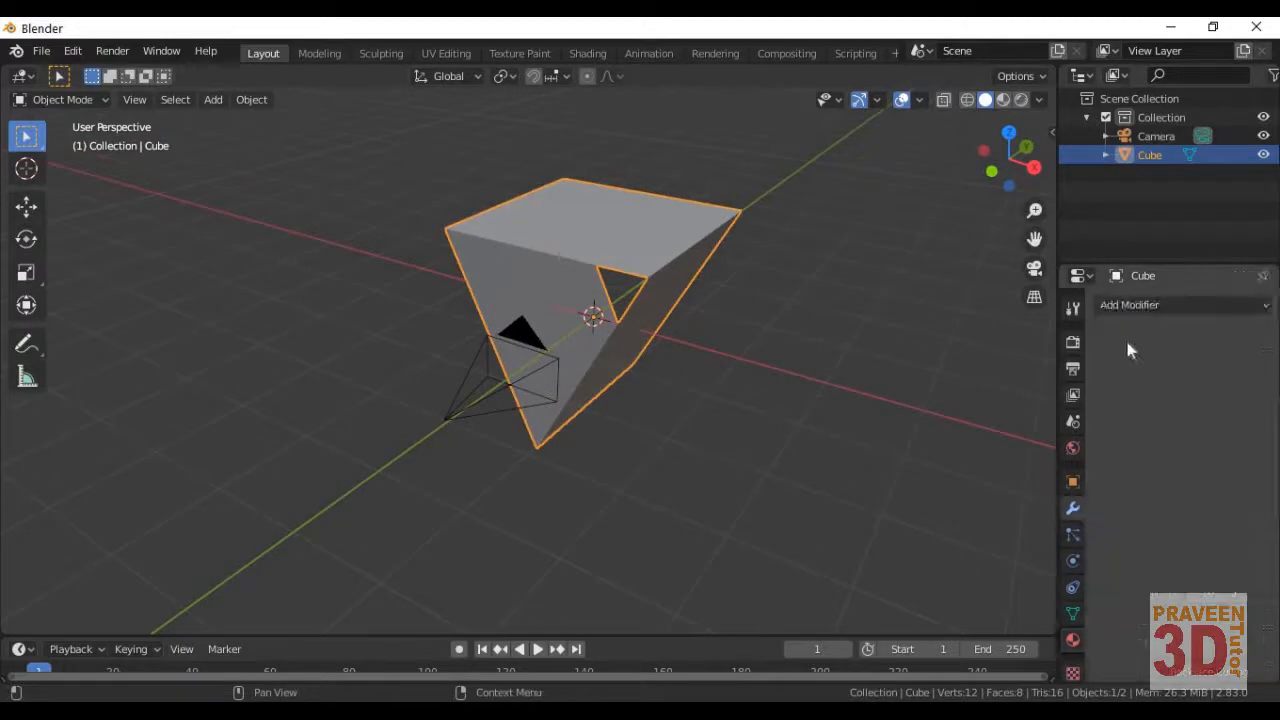
click(1157, 304)
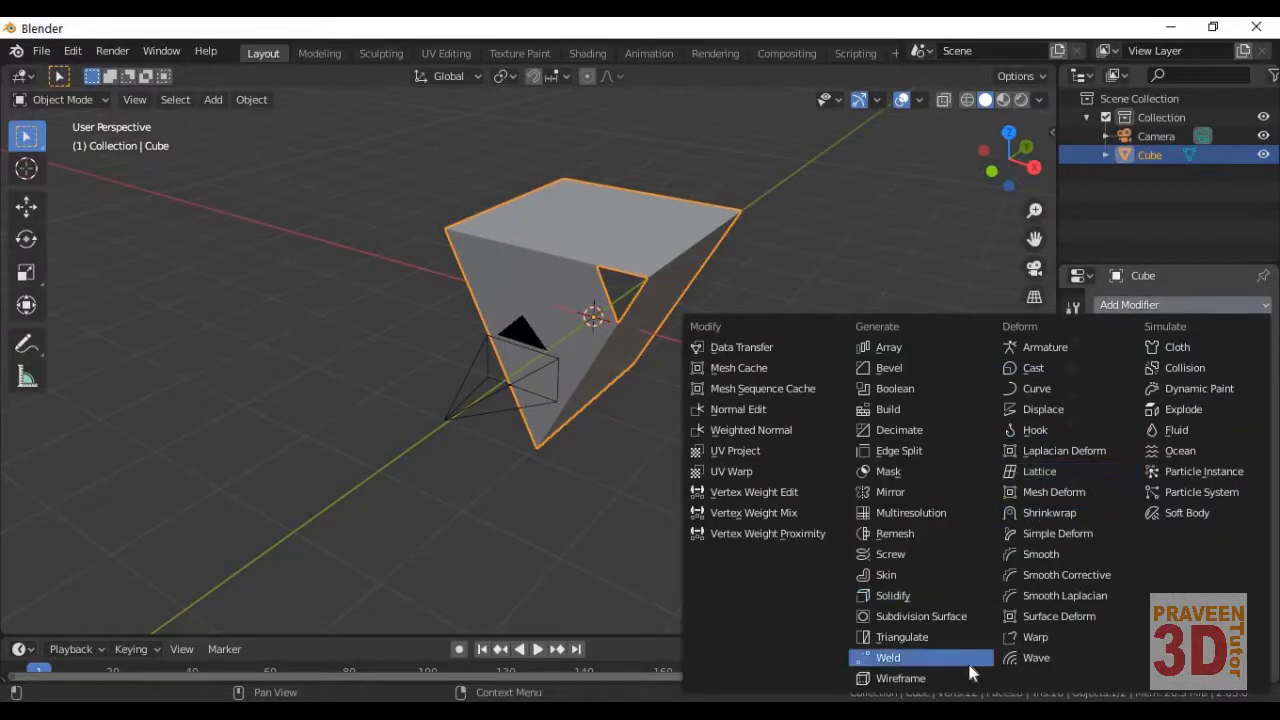
click(891, 349)
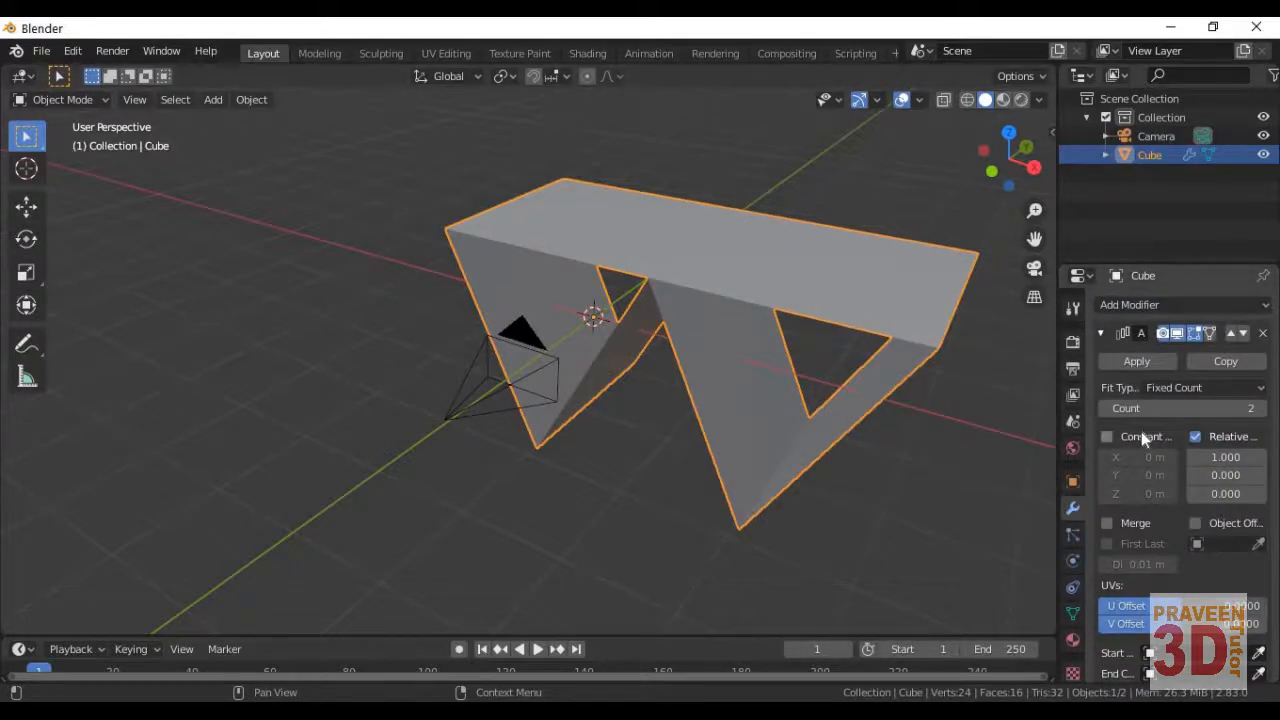
Step: Replace the array's relative offset with a constant offset of about 1.95 m along Y
click(1197, 437)
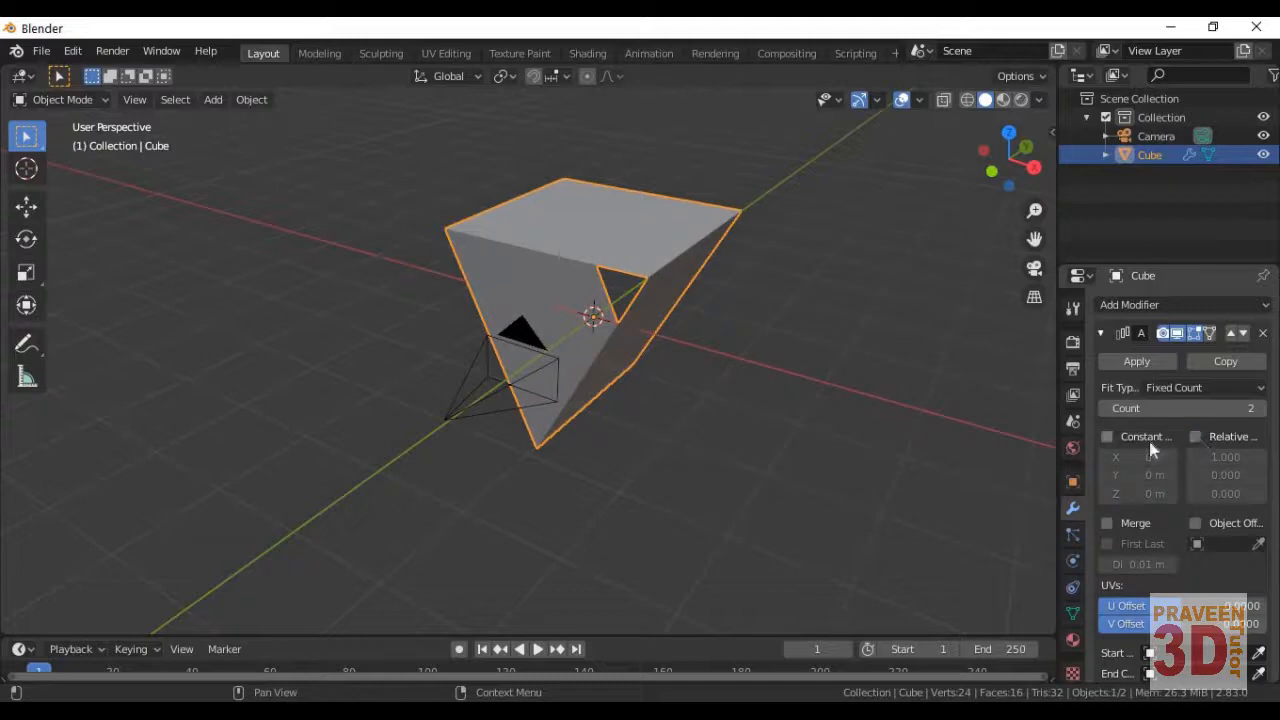
click(1106, 437)
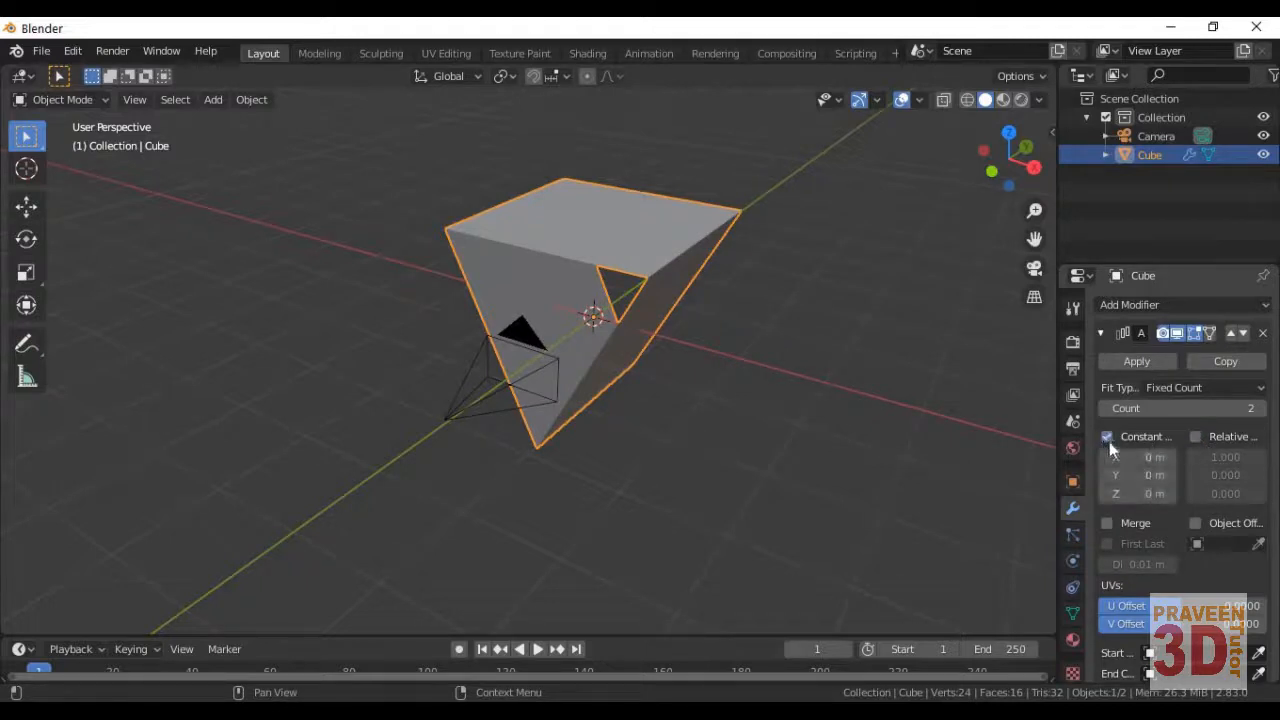
drag(1145, 475, 1200, 475)
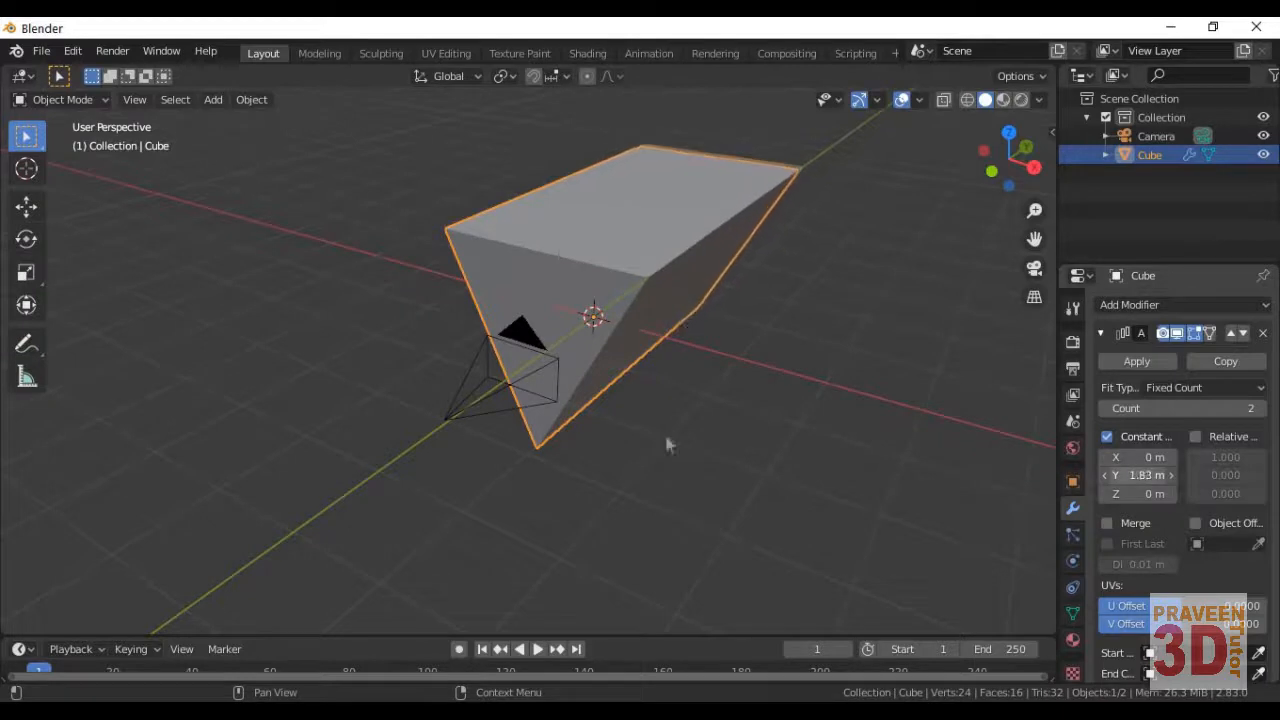
drag(668, 445, 540, 405)
middle_drag(703, 295, 833, 276)
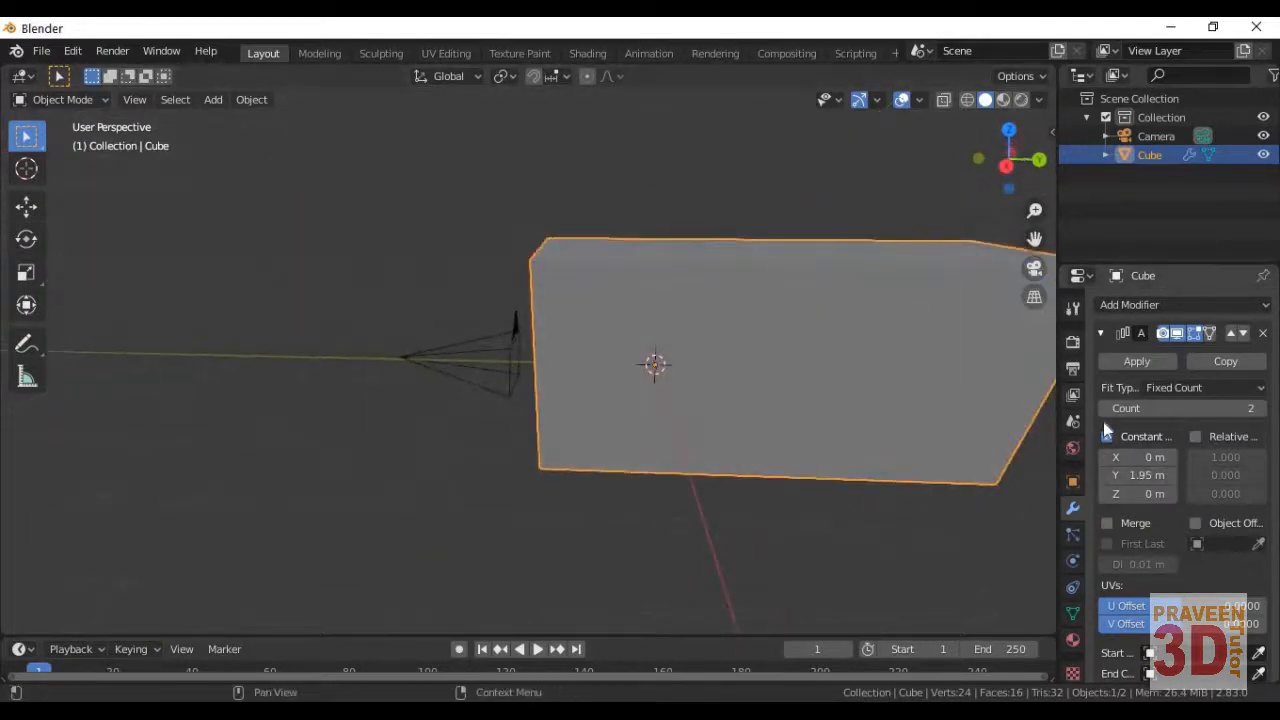
click(1140, 494)
key(Return)
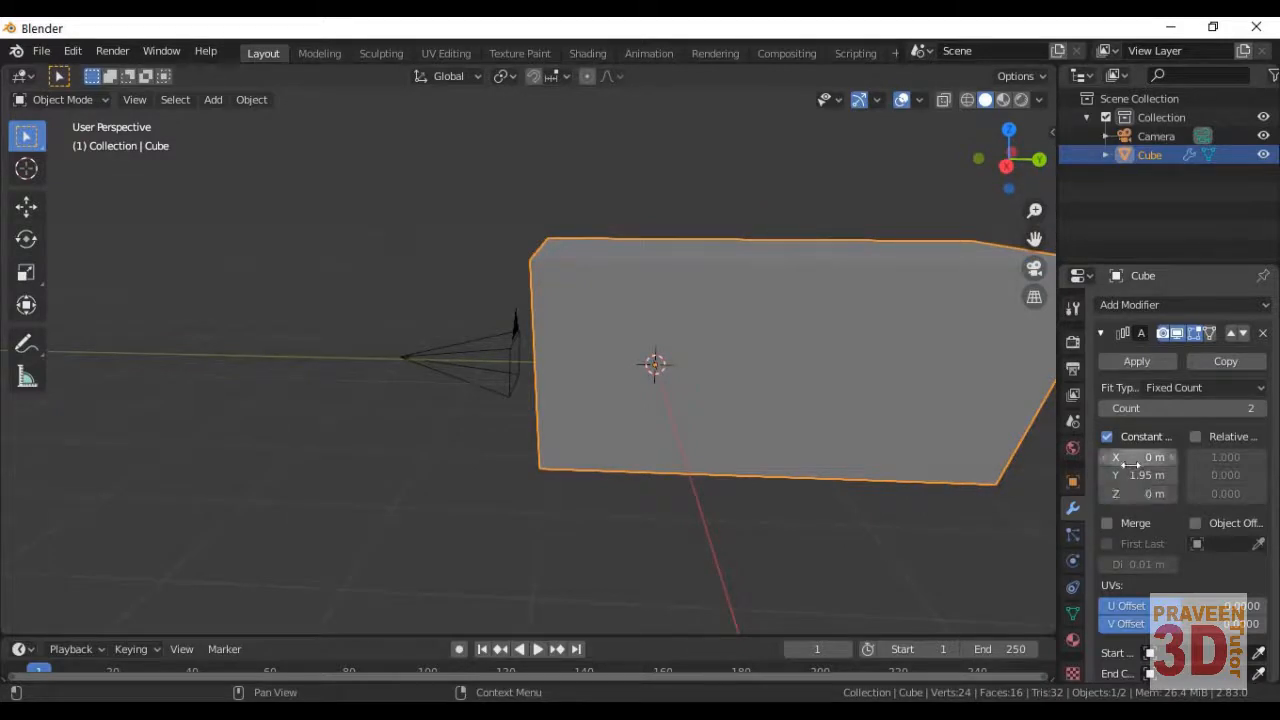
mouse_move(1146, 475)
mouse_down()
mouse_move(1190, 475)
mouse_move(1146, 475)
mouse_up()
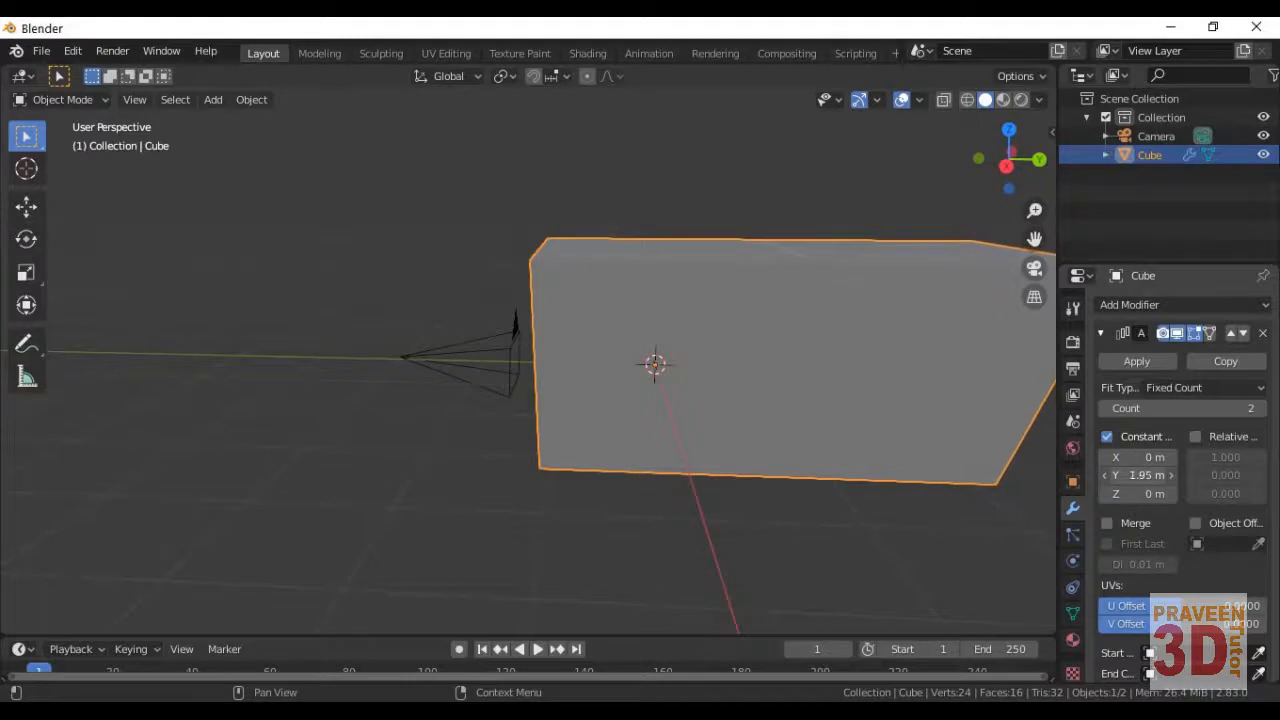
Step: Set the array's count to 30 and check the extended tunnel through the camera
middle_drag(737, 494, 870, 527)
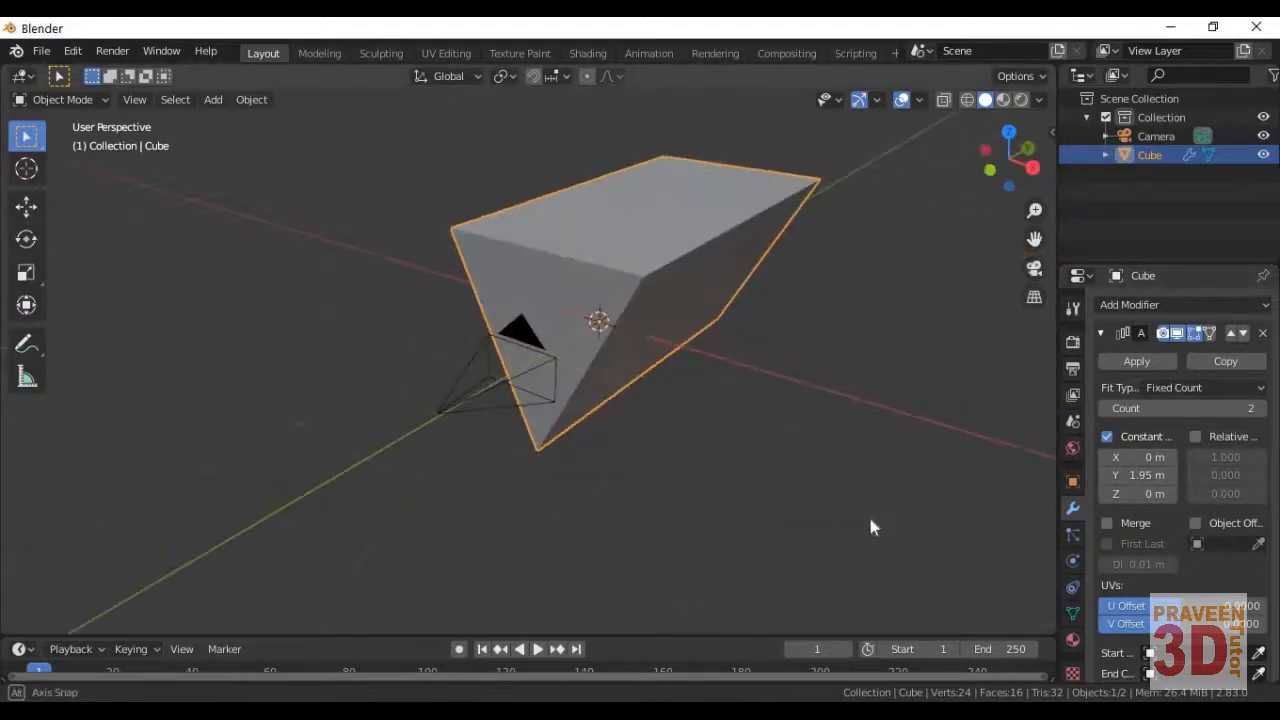
key(Tab)
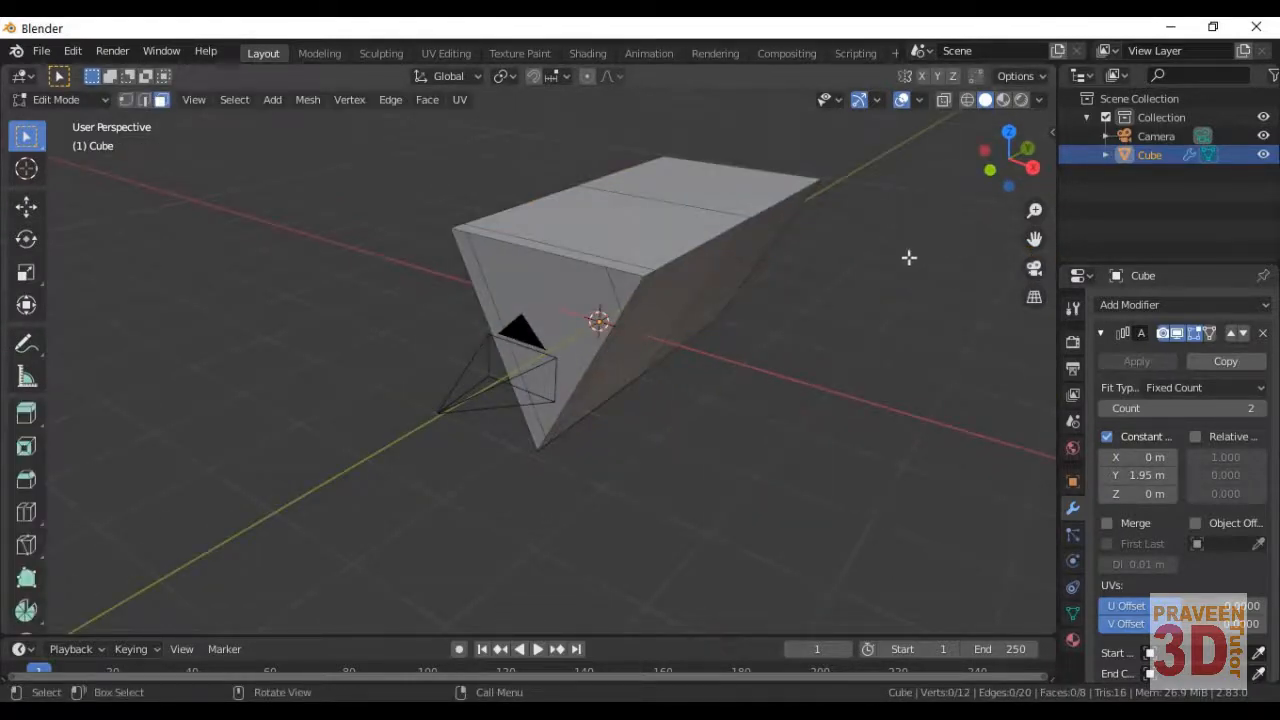
middle_drag(908, 258, 822, 335)
key(Tab)
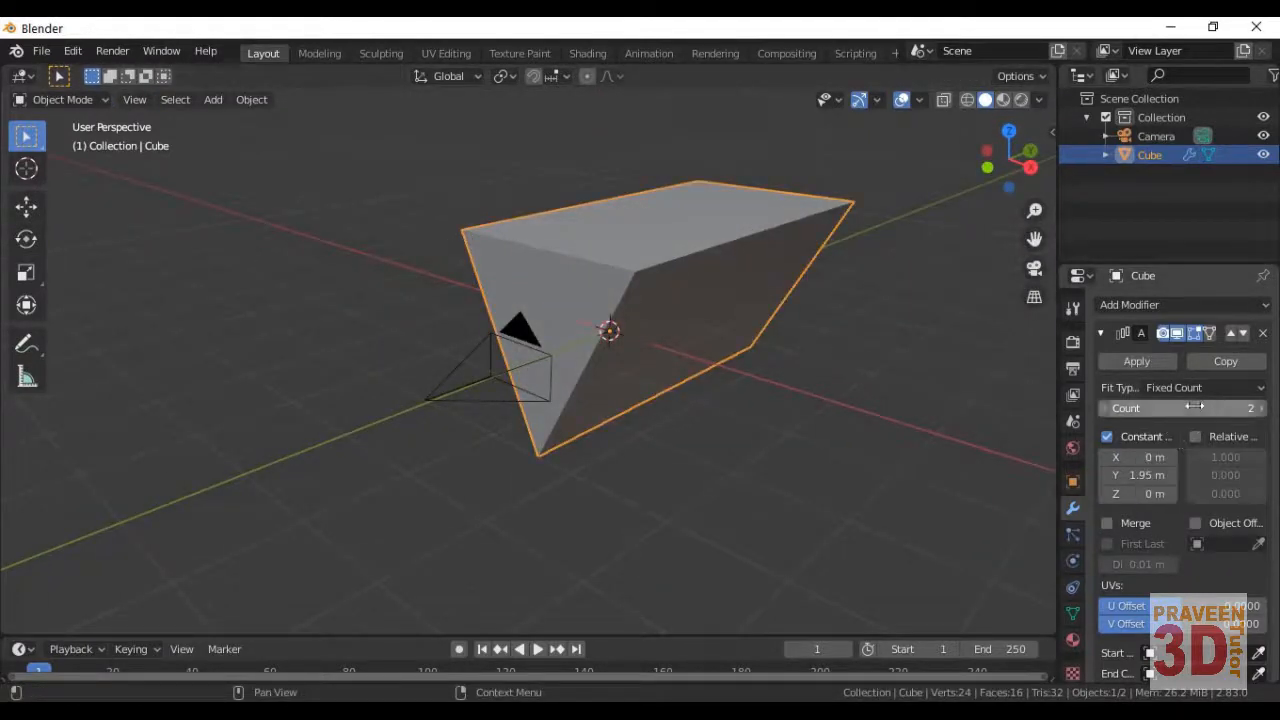
click(1246, 410)
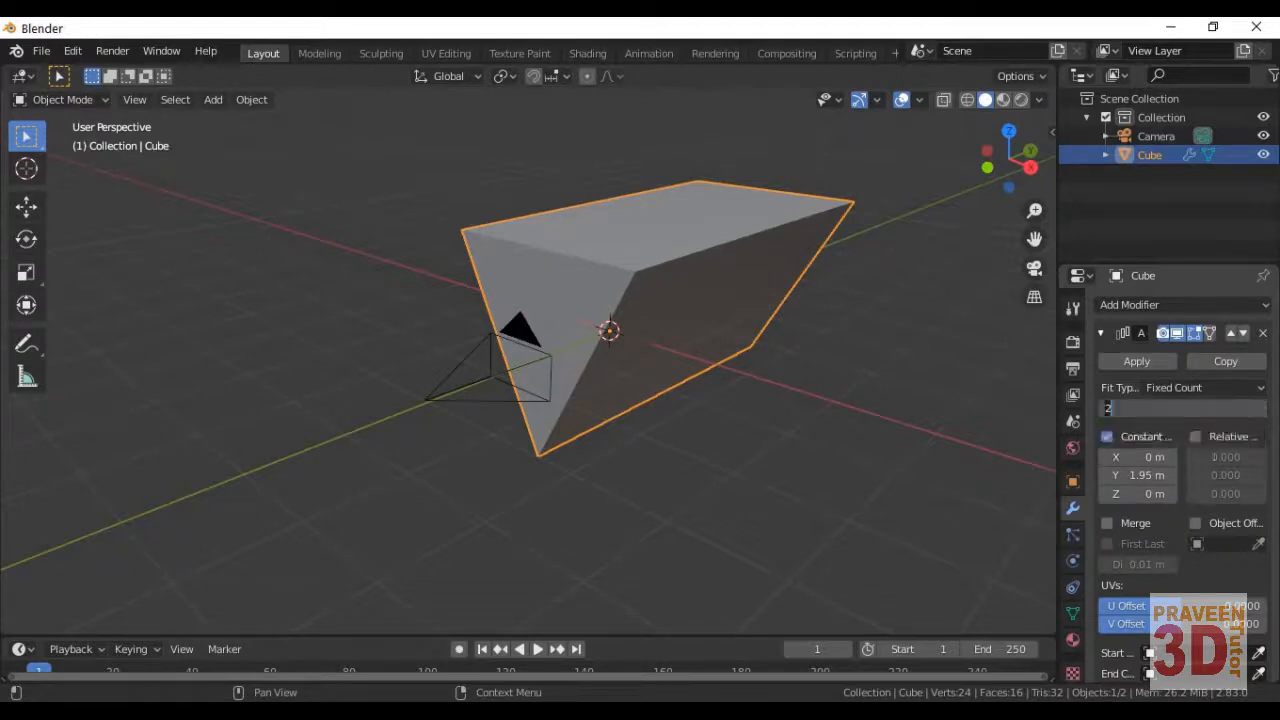
key(Return)
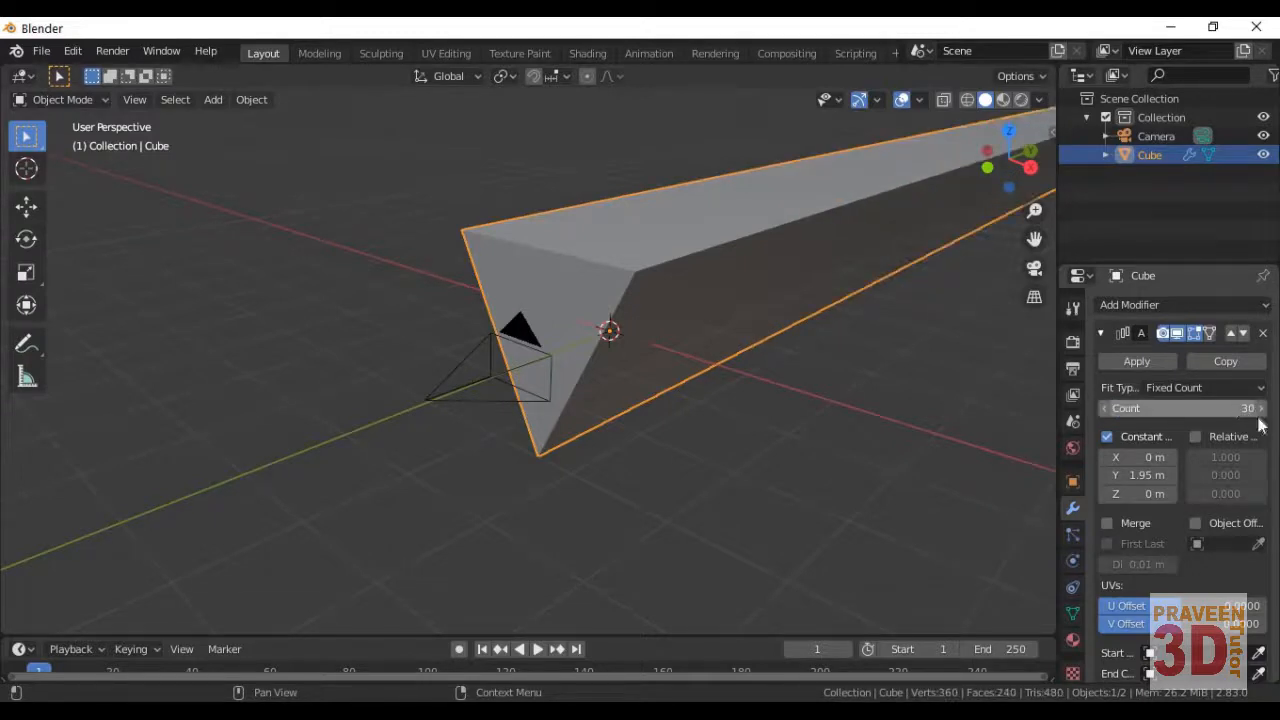
middle_drag(434, 434, 502, 422)
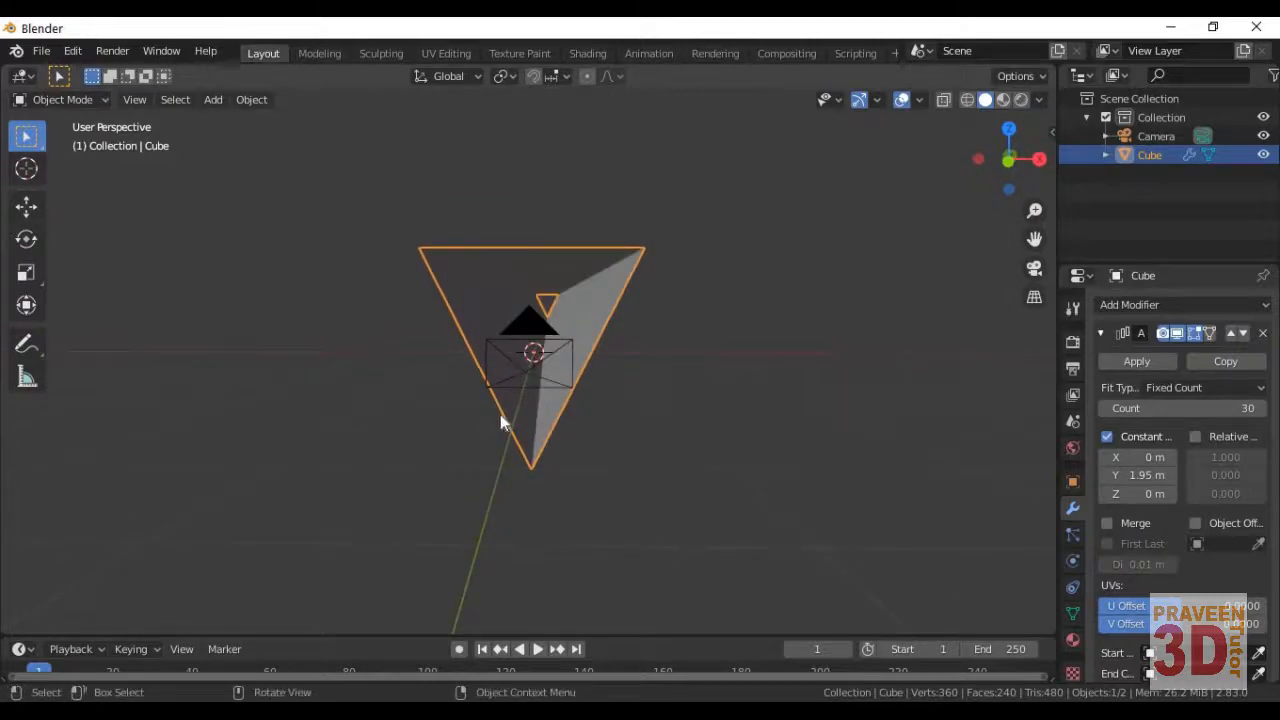
key(KP_0)
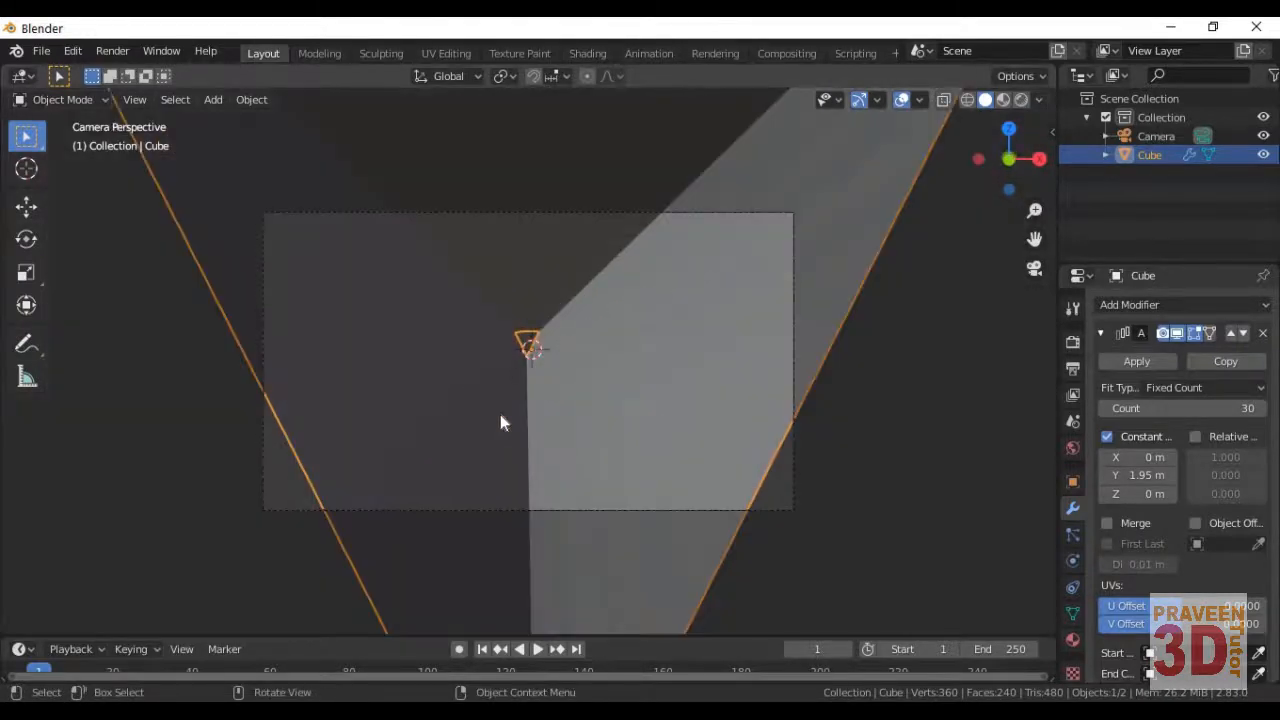
key(KP_0)
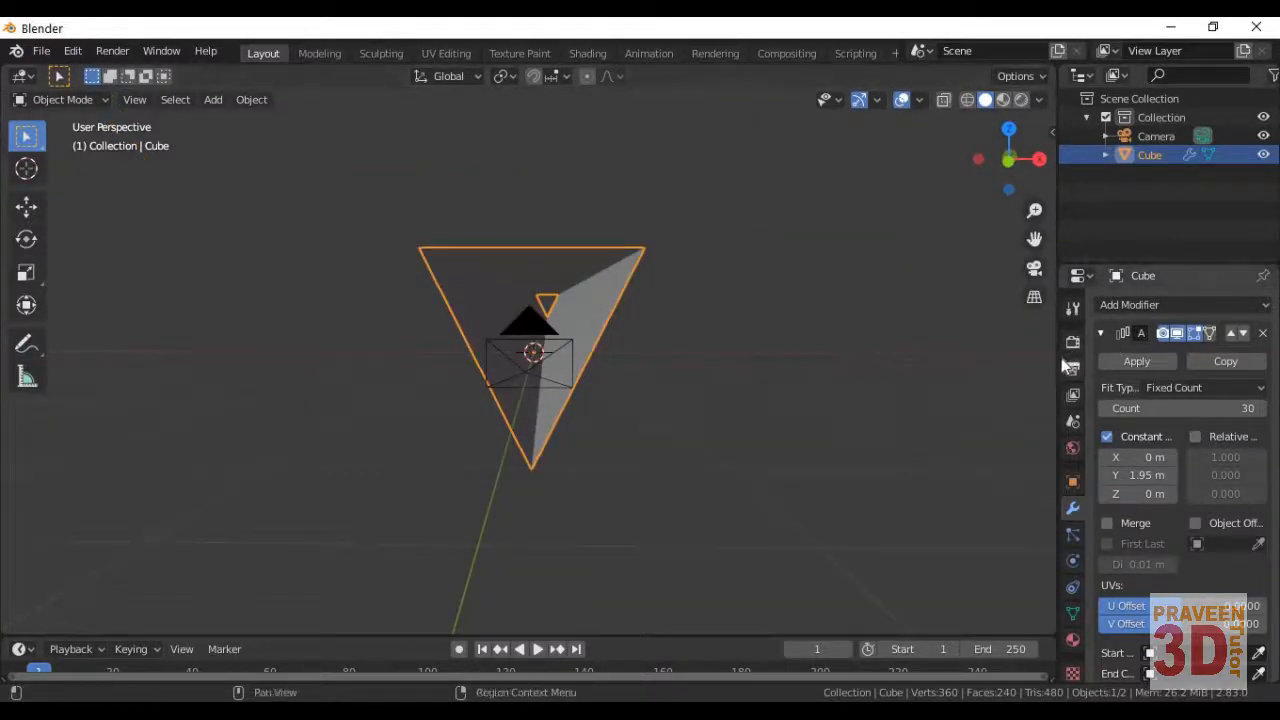
Step: Set the world background color to black by lowering its brightness to zero
mouse_move(1058, 380)
mouse_down()
mouse_move(1006, 384)
mouse_move(1047, 386)
mouse_up()
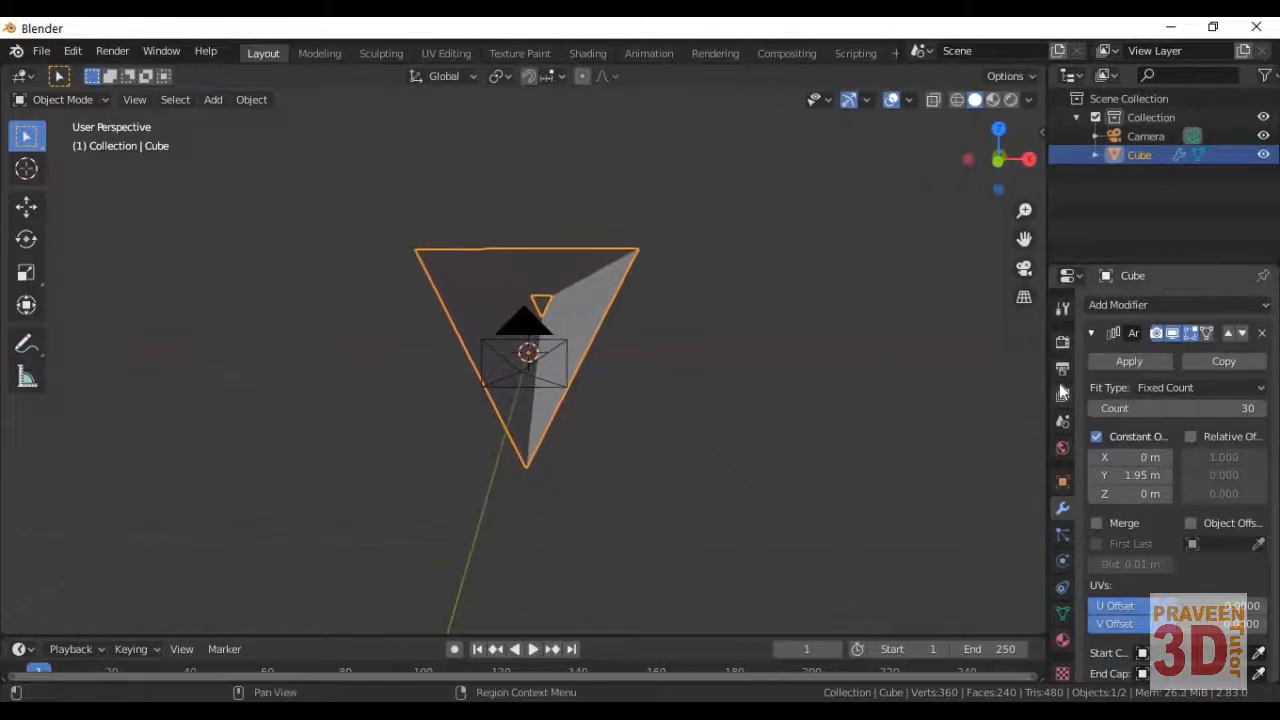
click(1064, 449)
click(1234, 433)
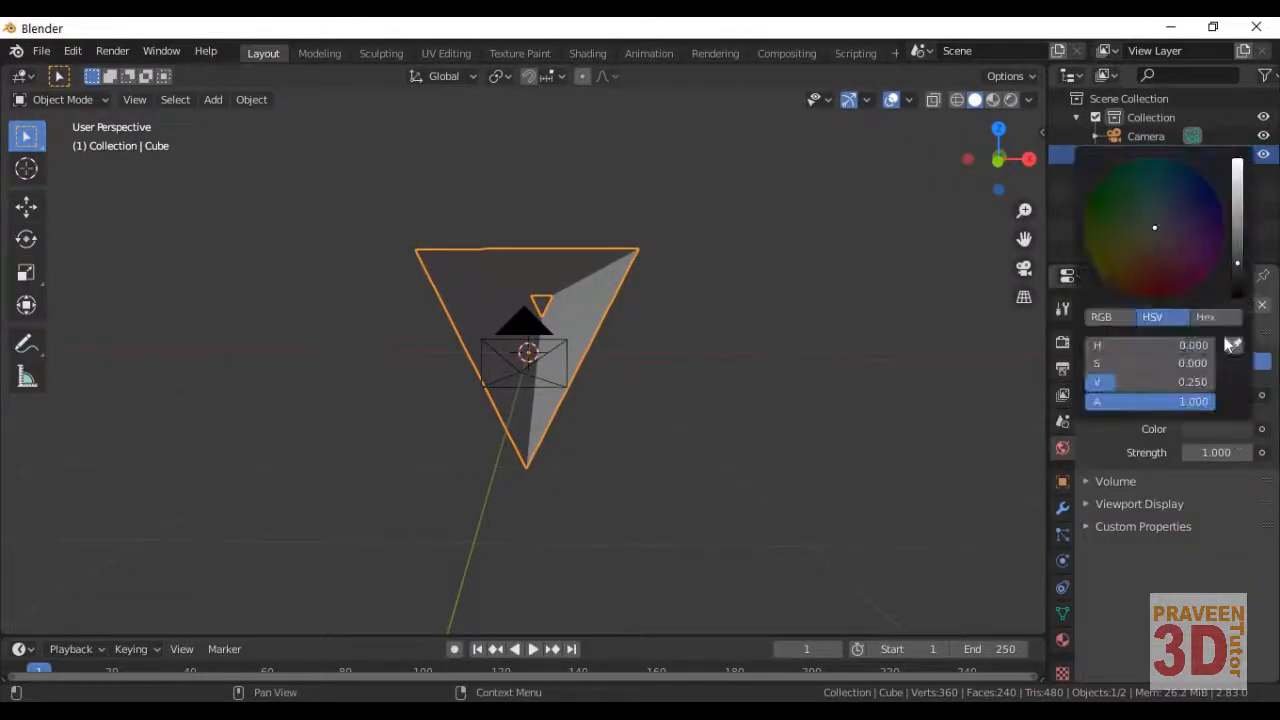
drag(1235, 271, 1237, 300)
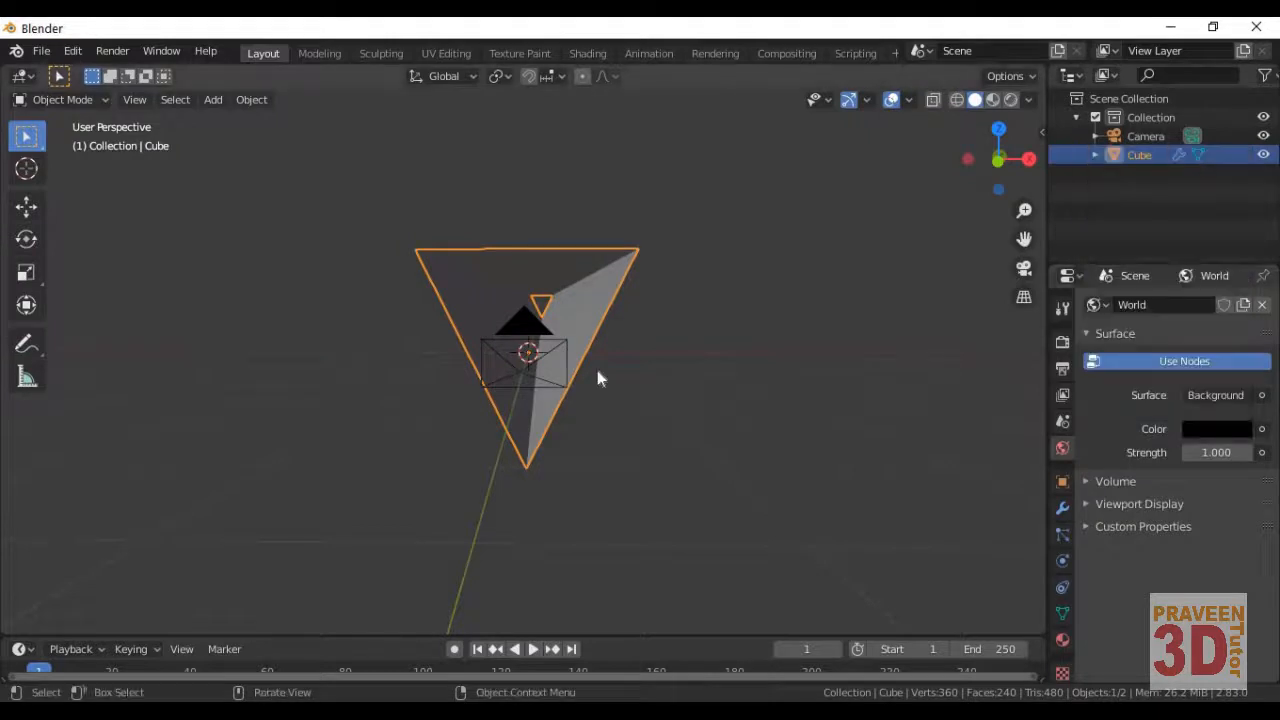
Step: Turn on Bloom in the Eevee render settings and show its options
click(1062, 343)
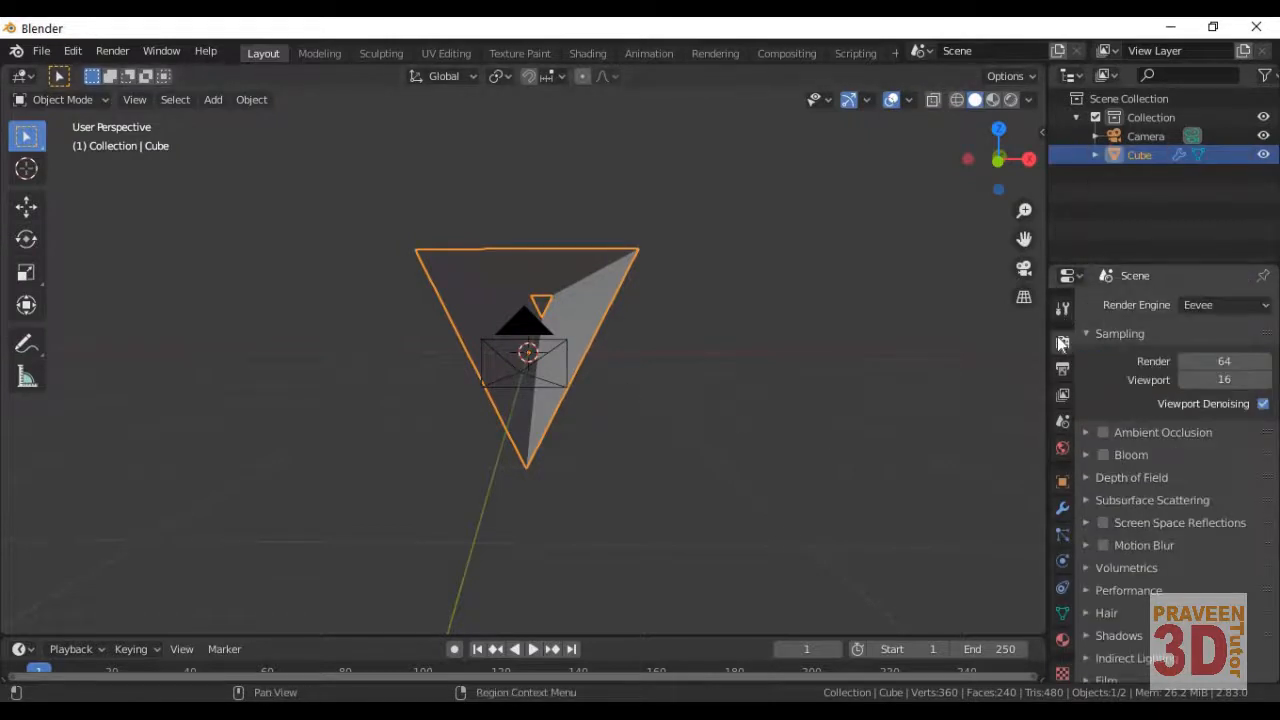
click(1102, 455)
click(1088, 458)
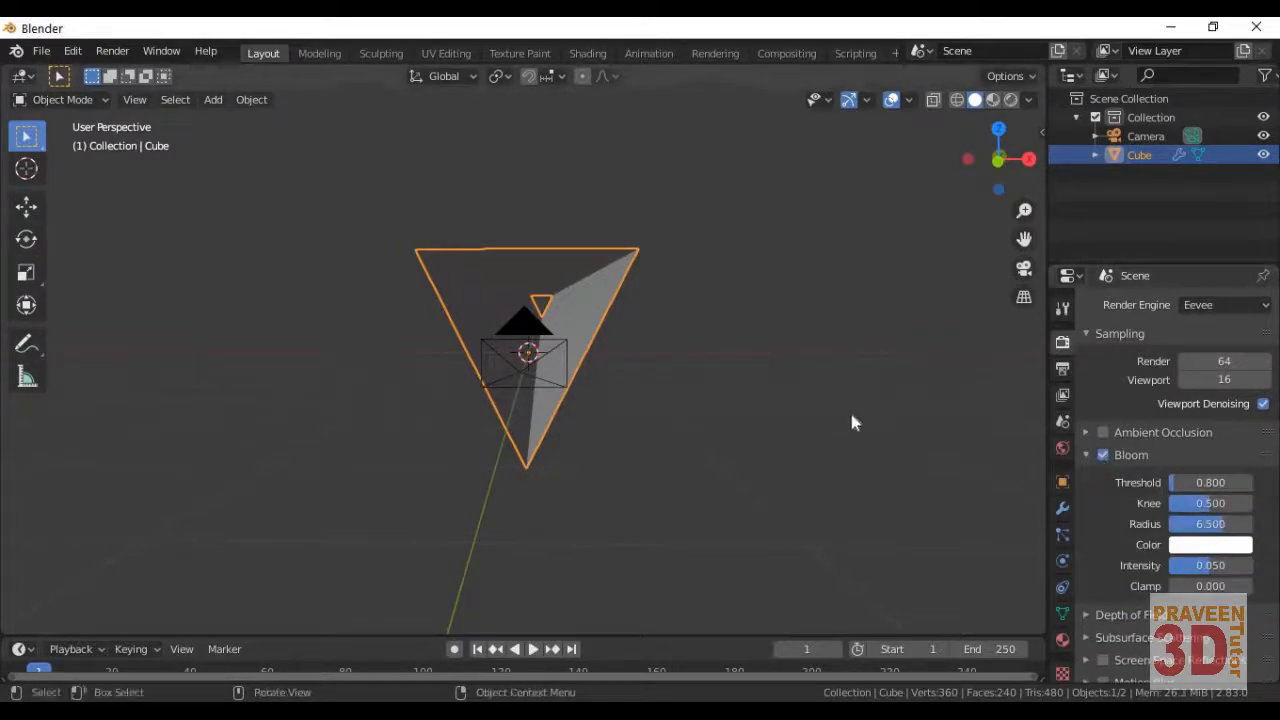
Step: Switch the viewport to Rendered shading, inspect the glowing tunnel from the side, and show its material settings
key(z)
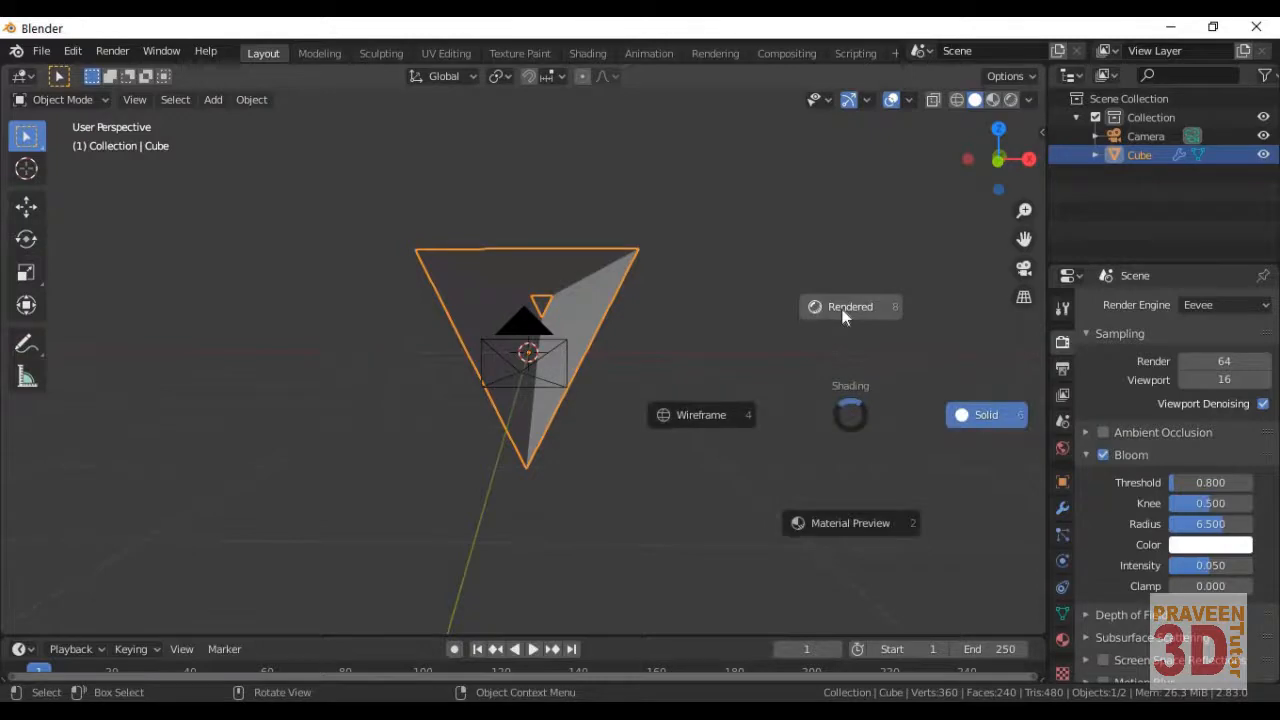
click(843, 316)
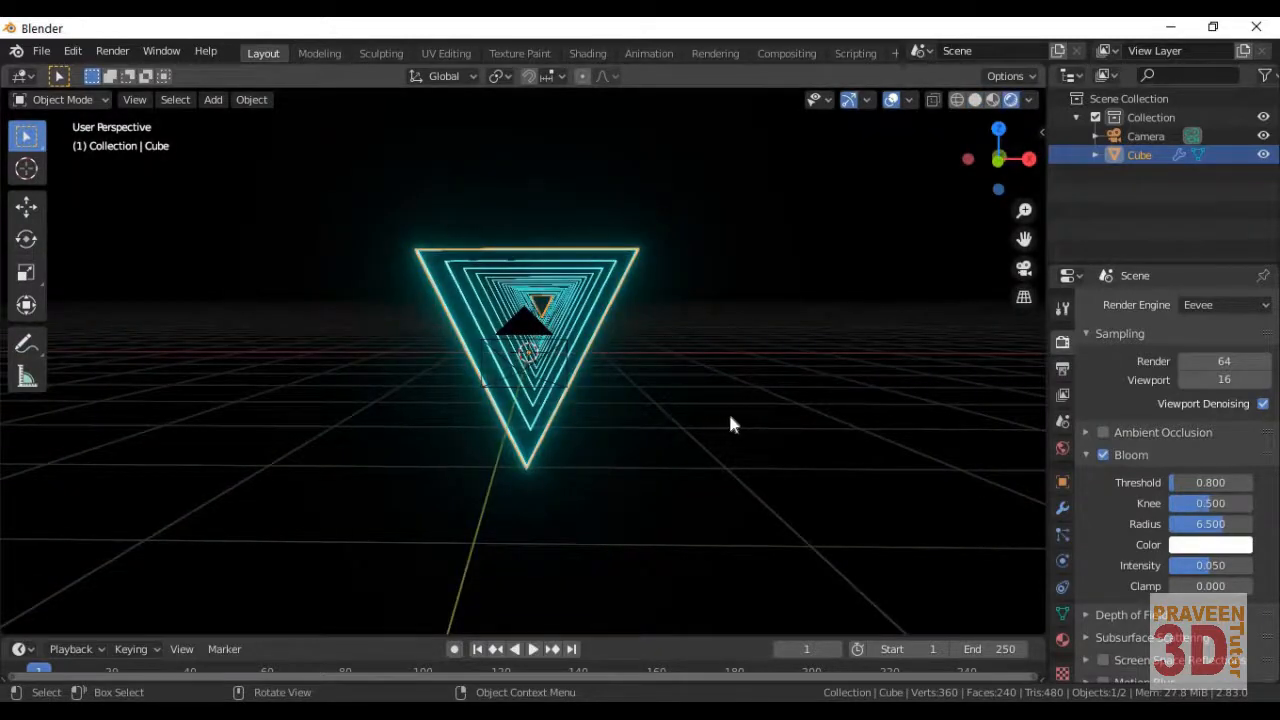
middle_drag(729, 424, 618, 488)
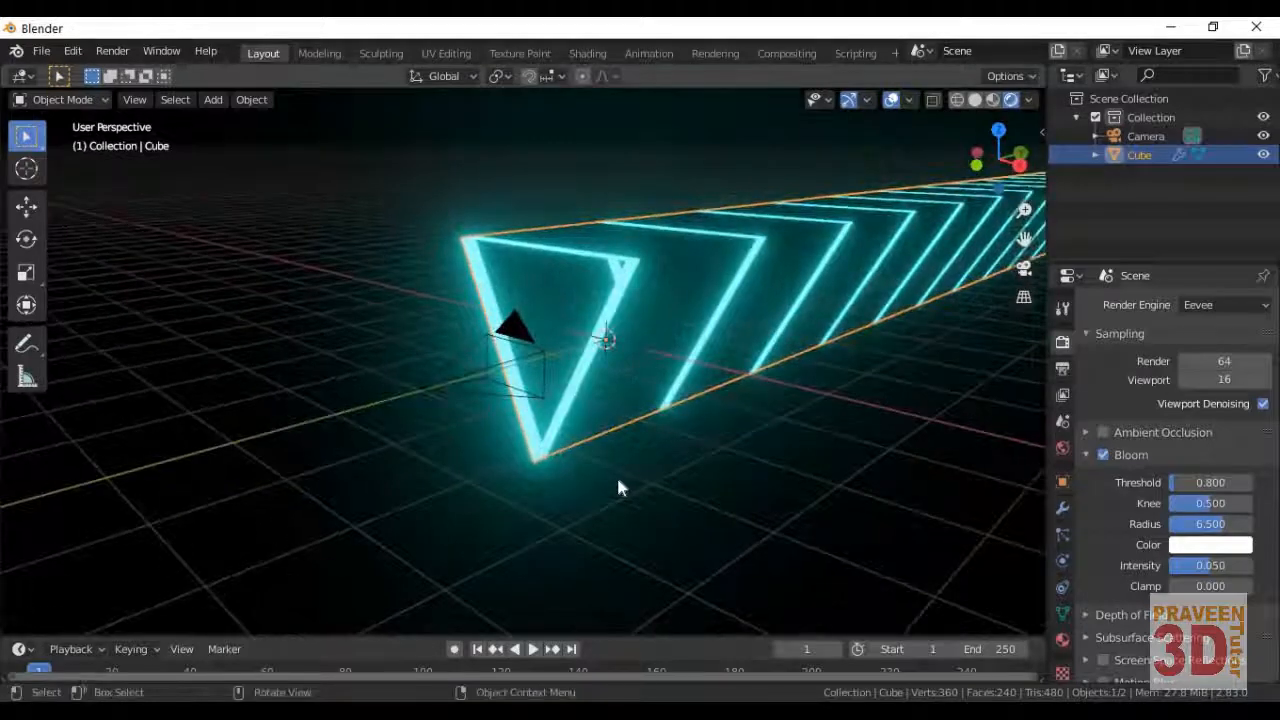
key(KP_0)
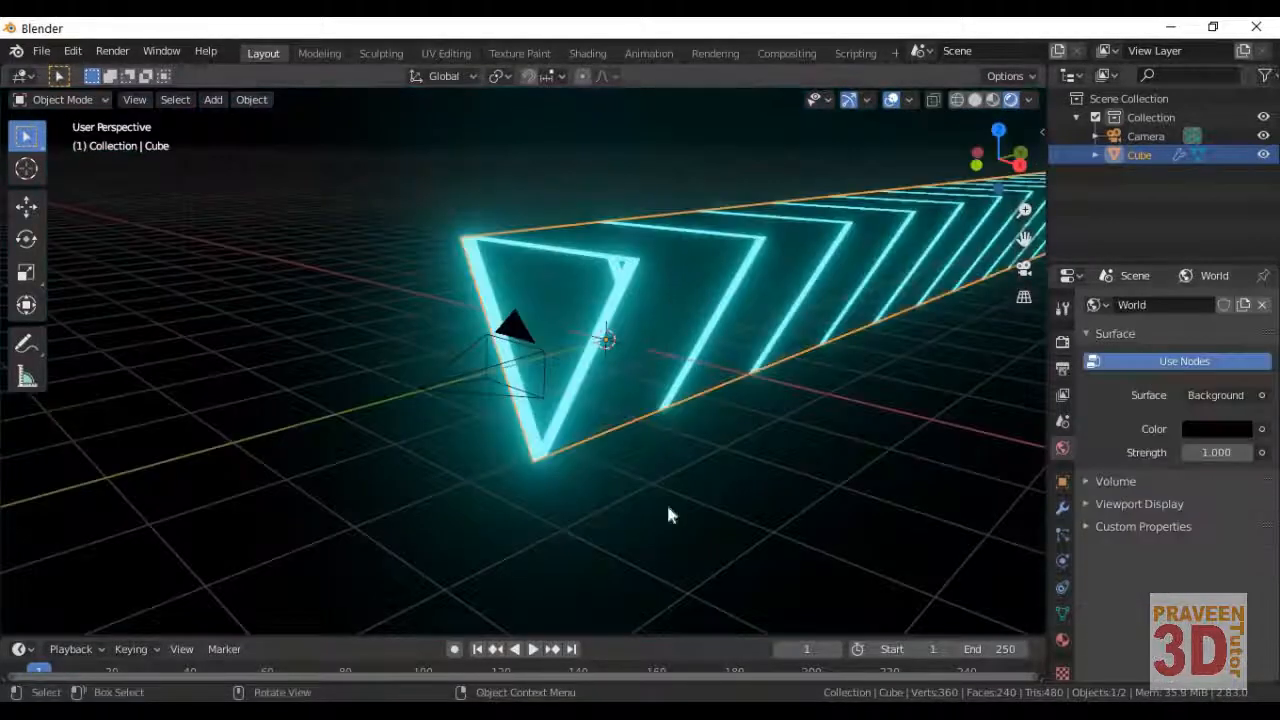
click(1064, 640)
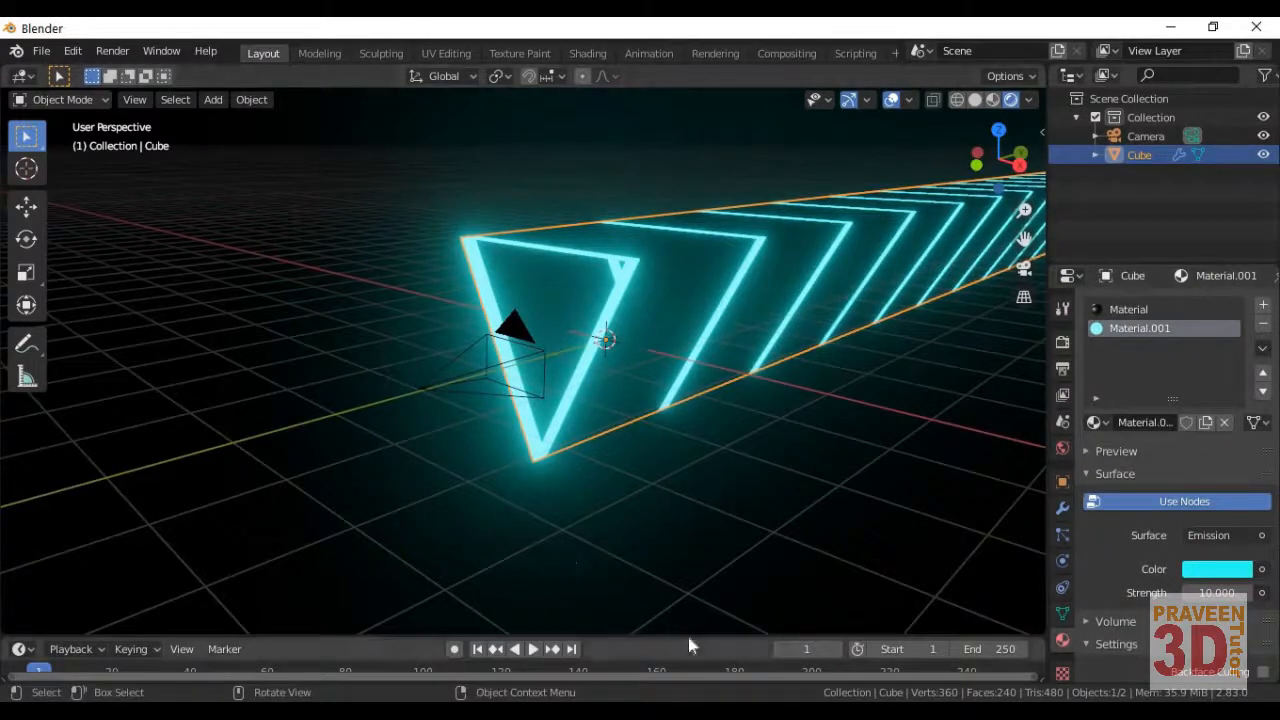
Step: Enlarge the timeline area and set the animation's end frame to 60
drag(689, 633, 680, 556)
click(966, 568)
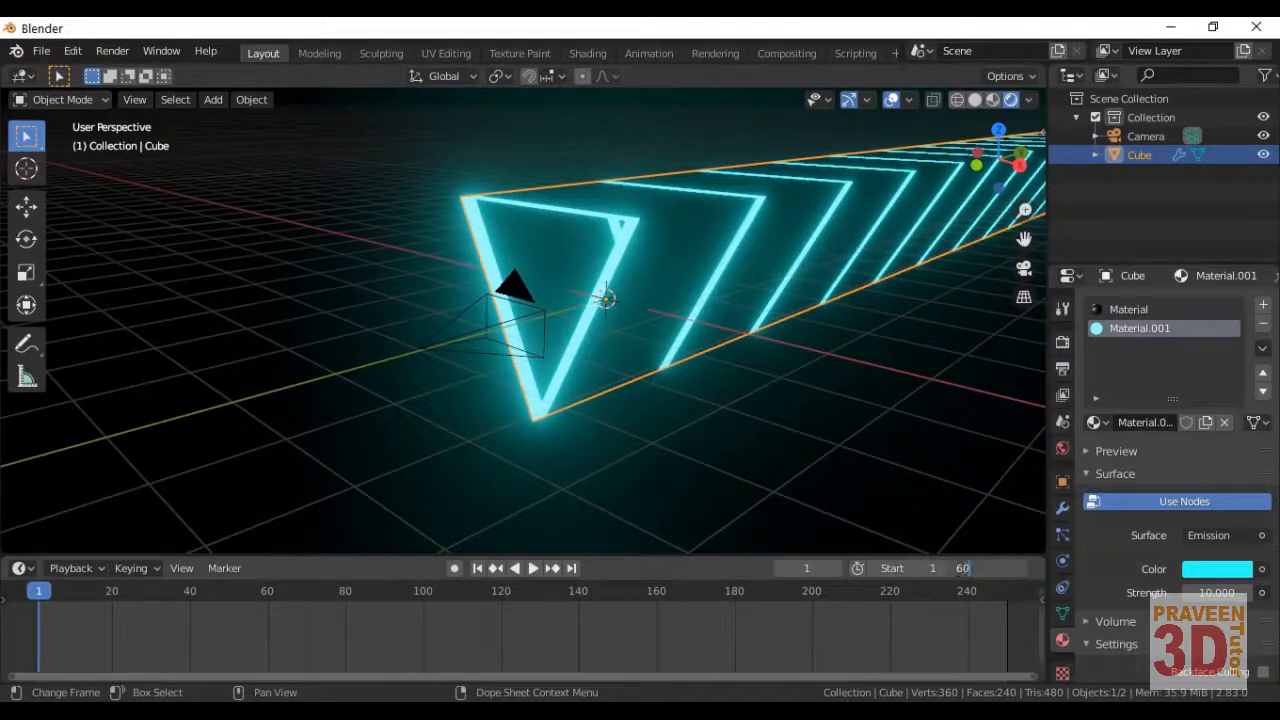
key(Return)
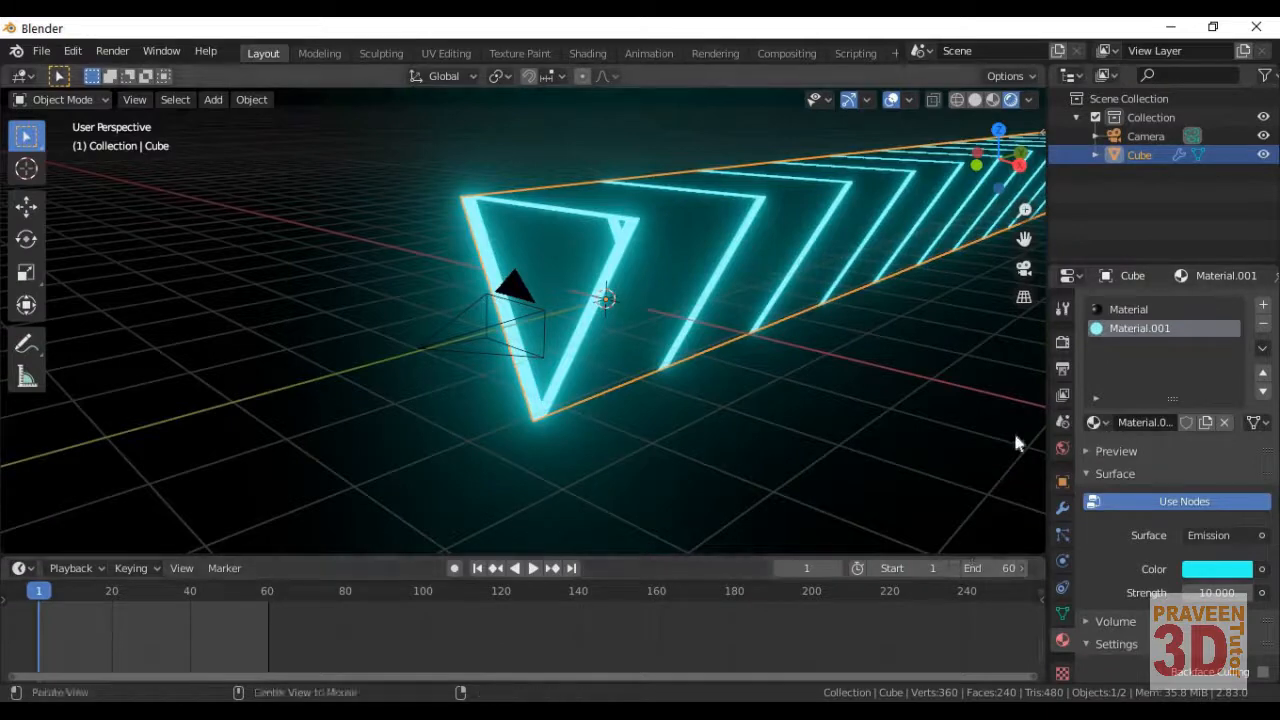
Step: Select the camera and insert a LocRotScale keyframe for it at frame 1
click(474, 338)
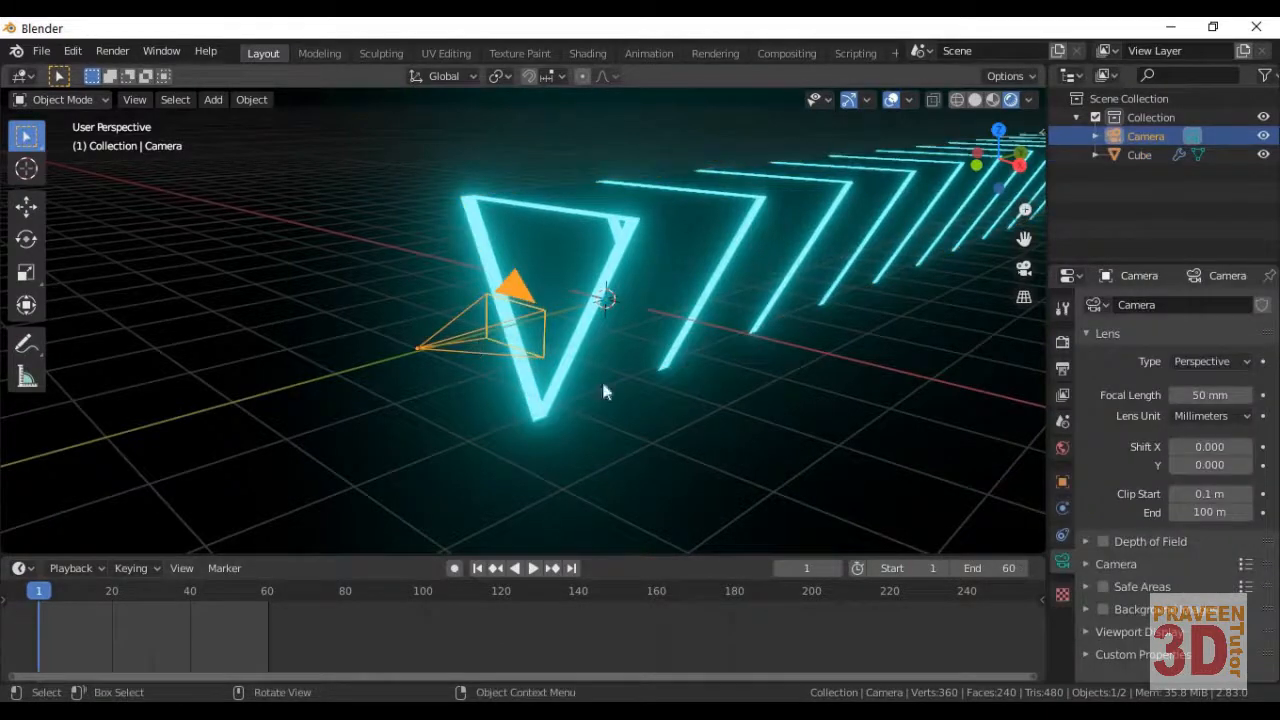
middle_drag(606, 391, 650, 392)
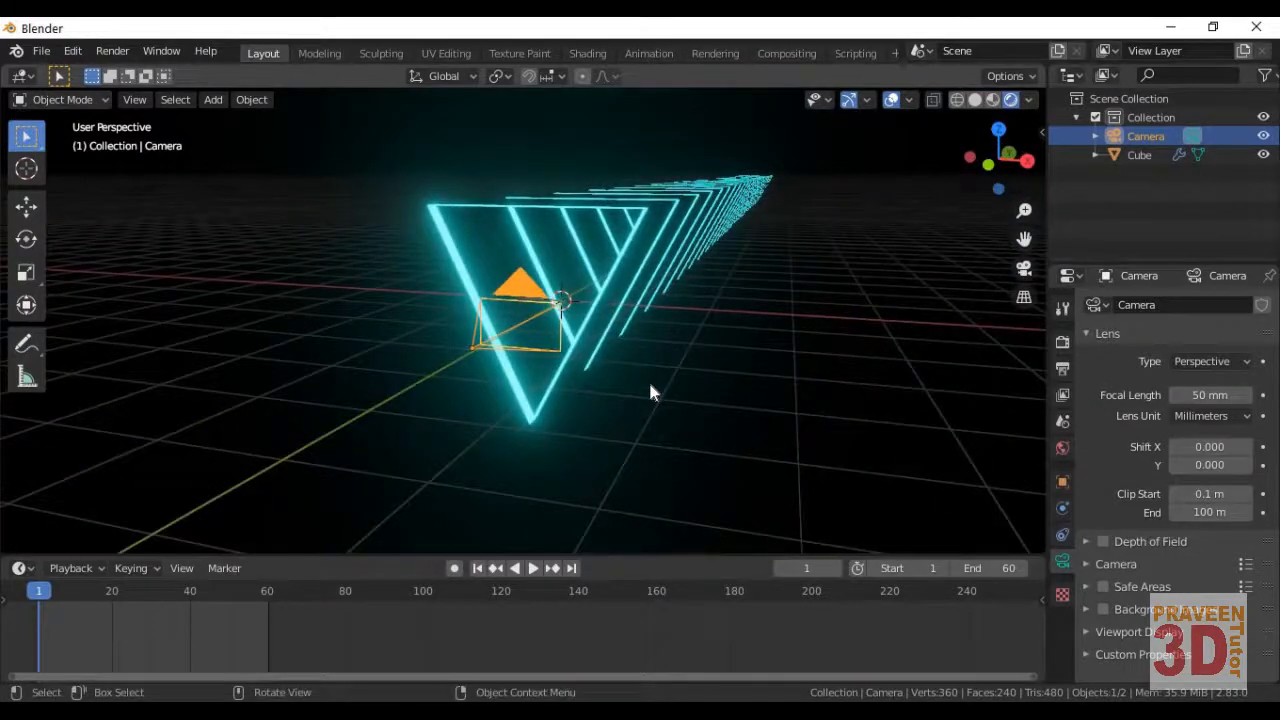
key(i)
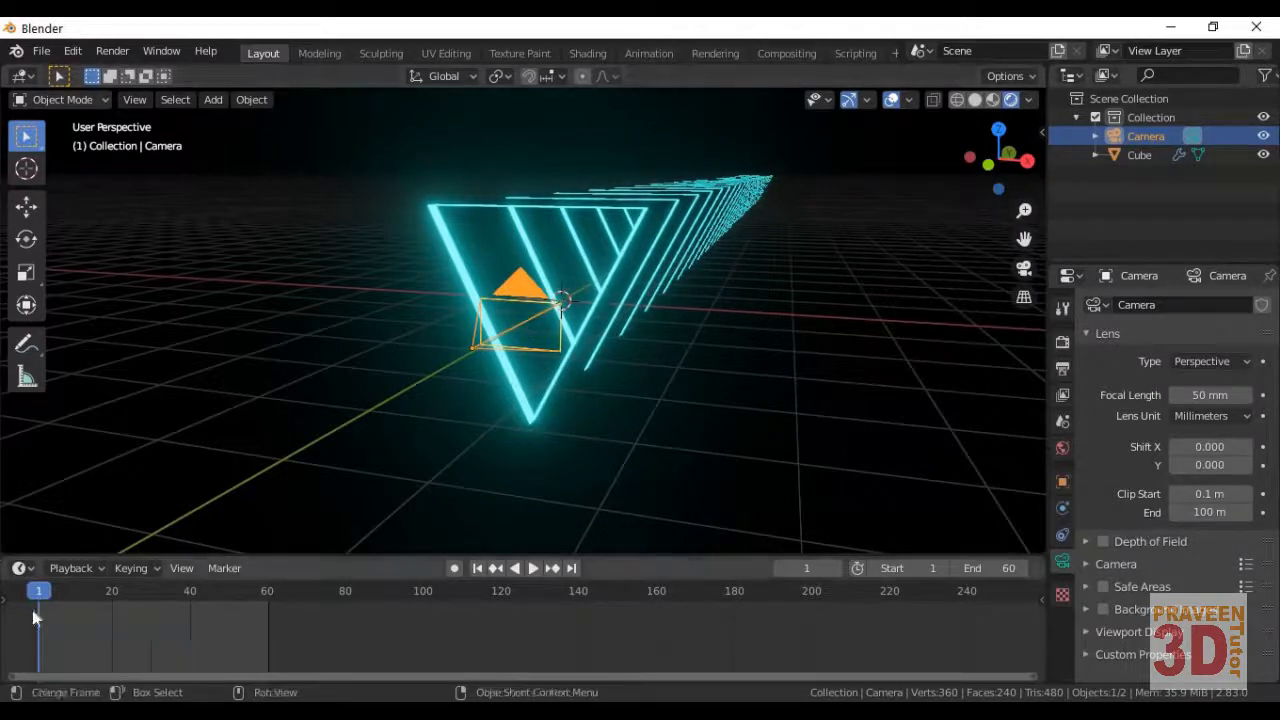
key(i)
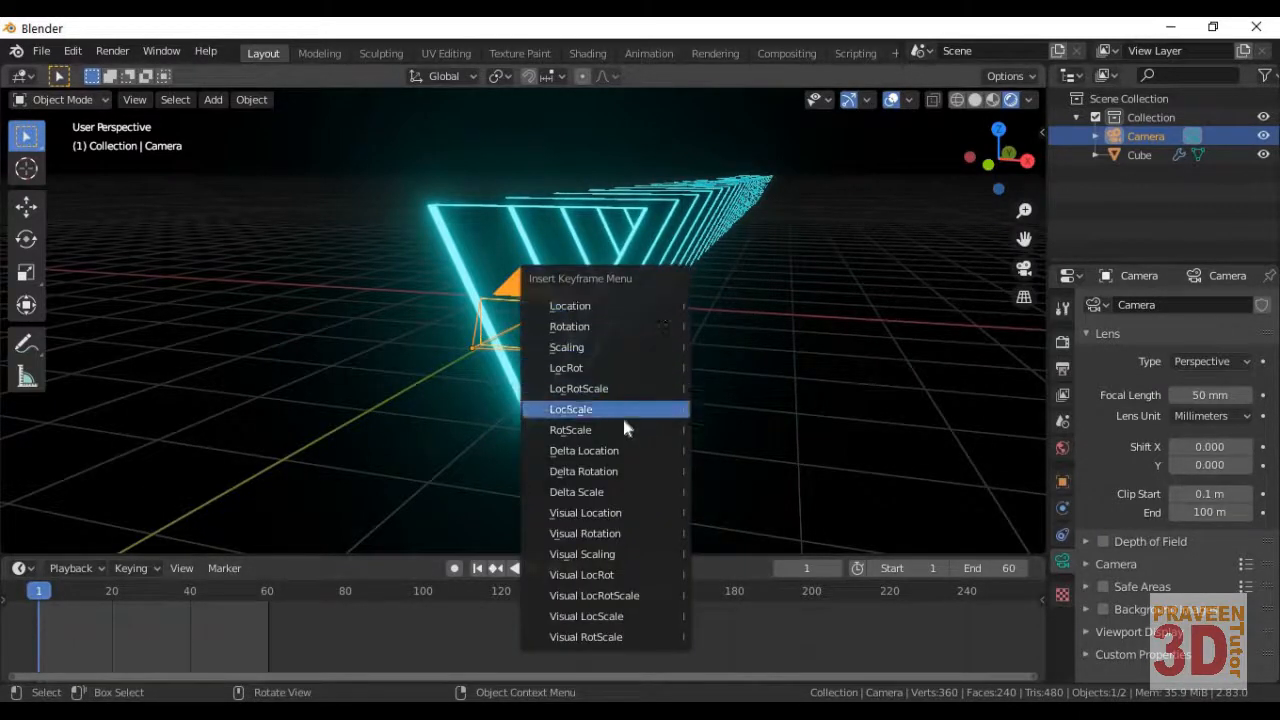
click(620, 390)
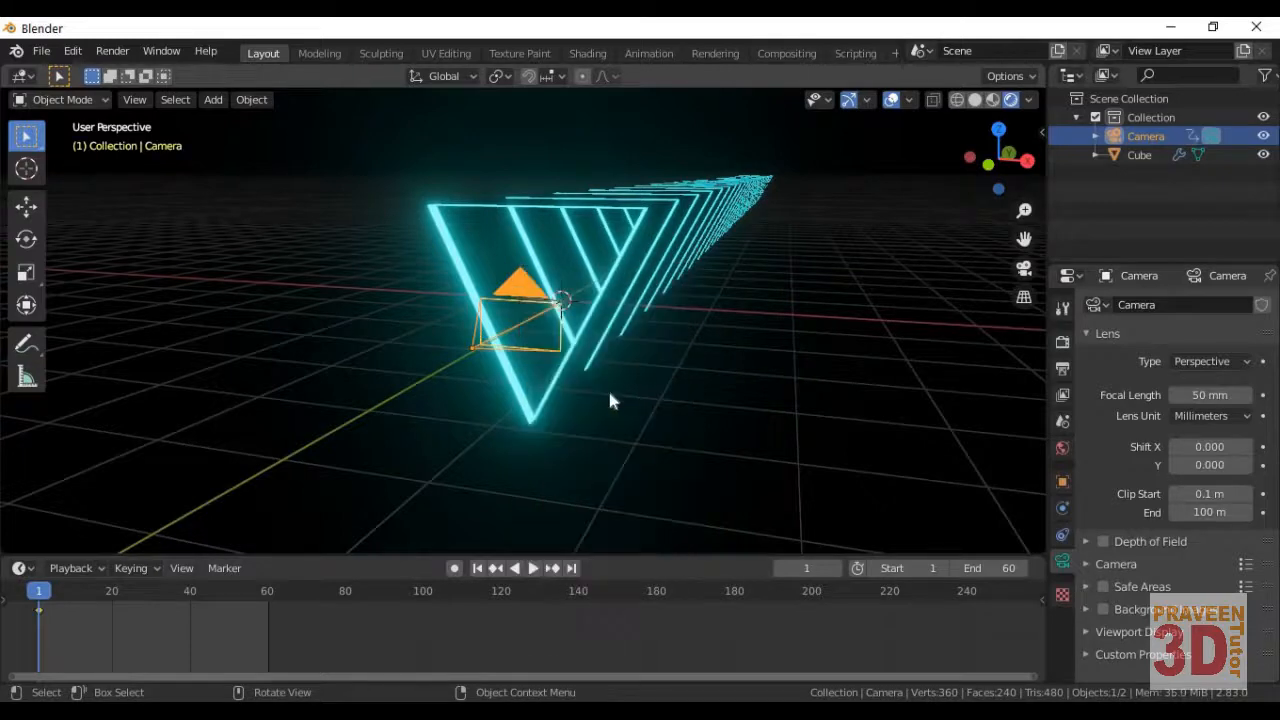
Step: At frame 60, move the camera along Y into the tunnel, just past the sixth ring, and insert a LocRotScale keyframe
click(267, 592)
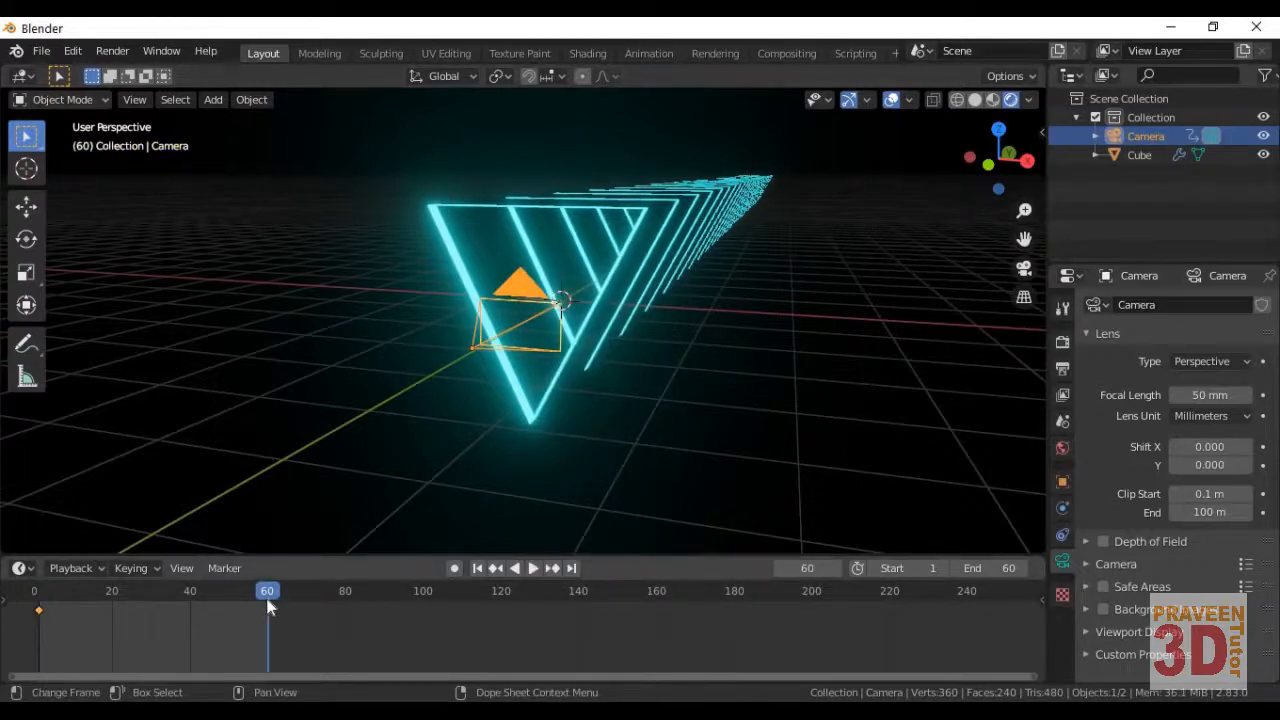
middle_drag(873, 443, 525, 402)
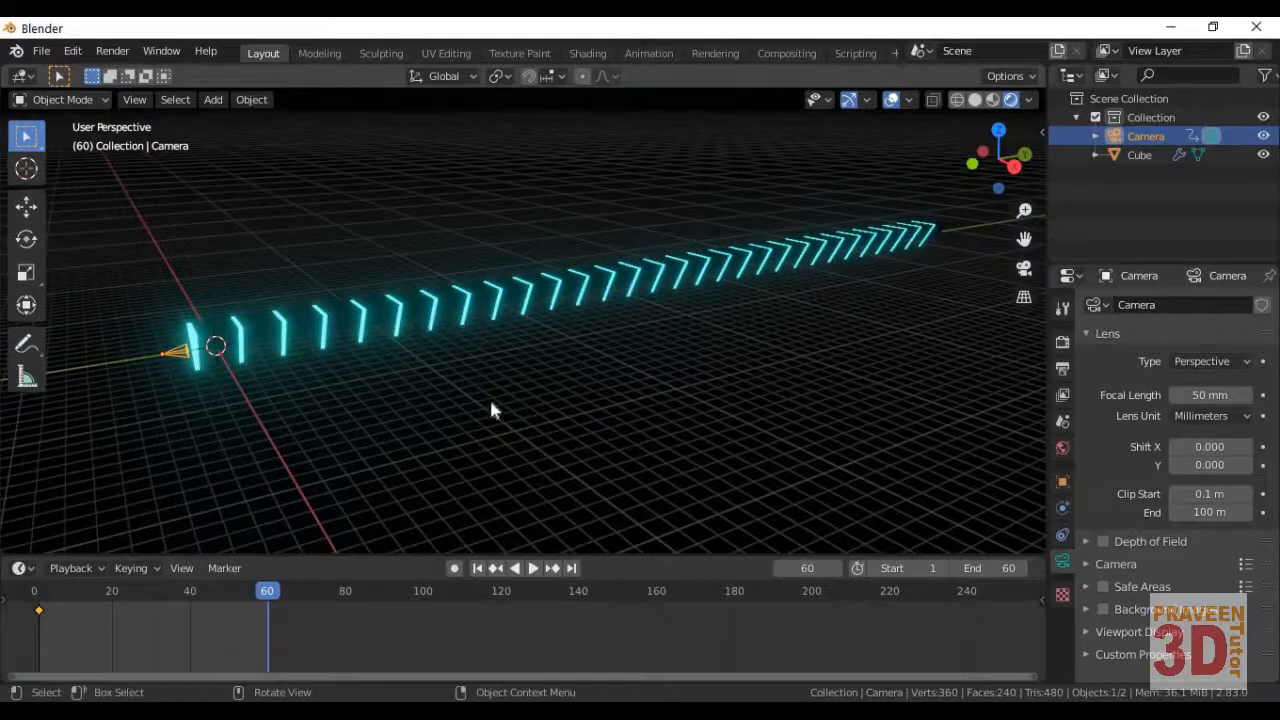
key(g)
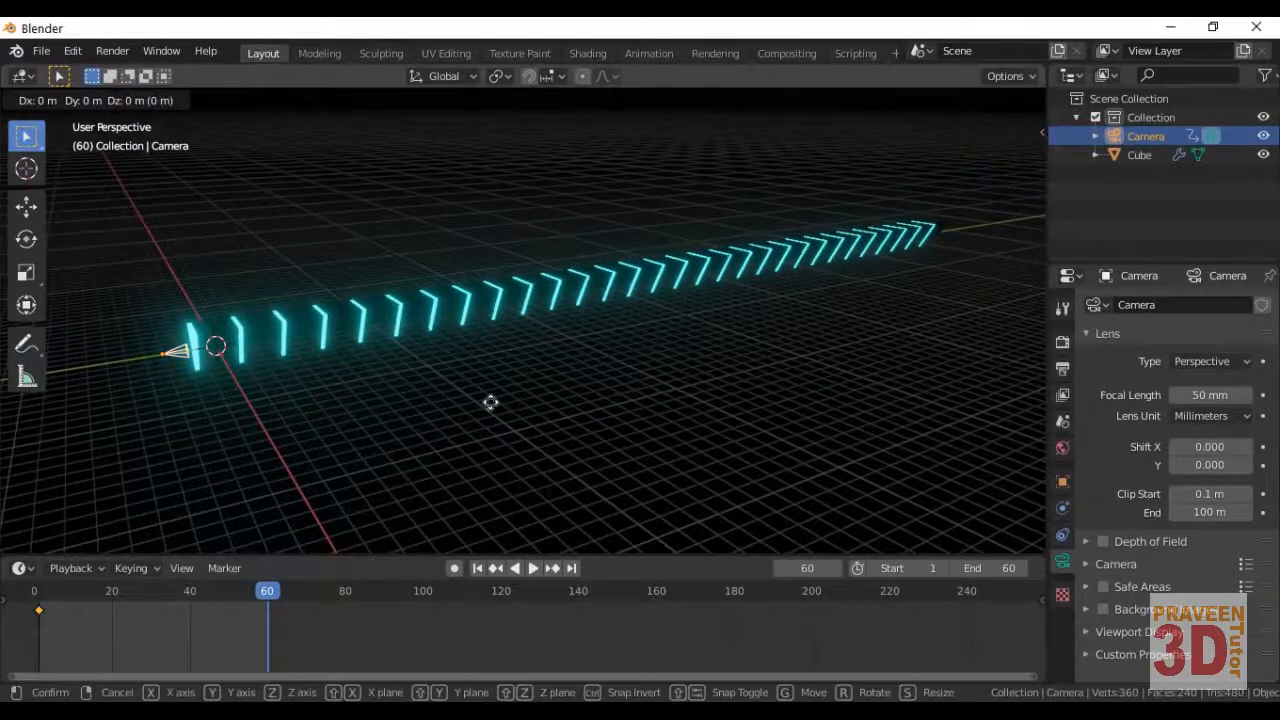
key(y)
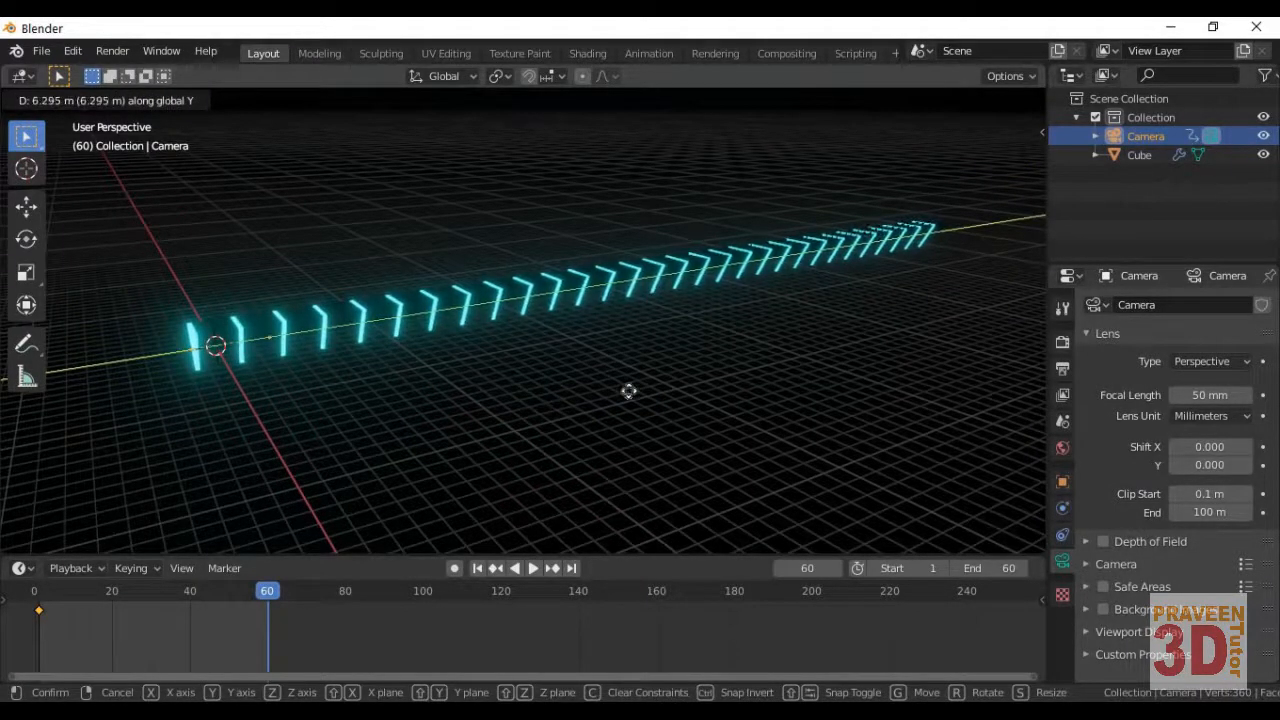
click(738, 380)
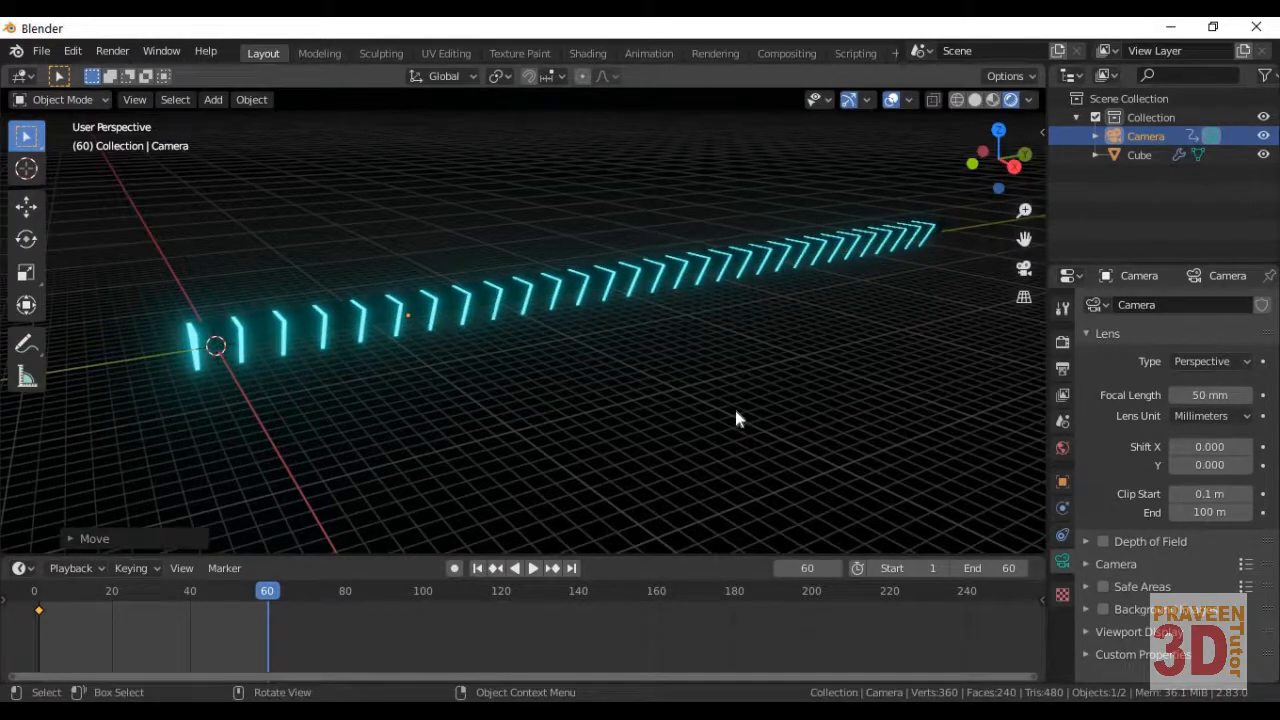
key(i)
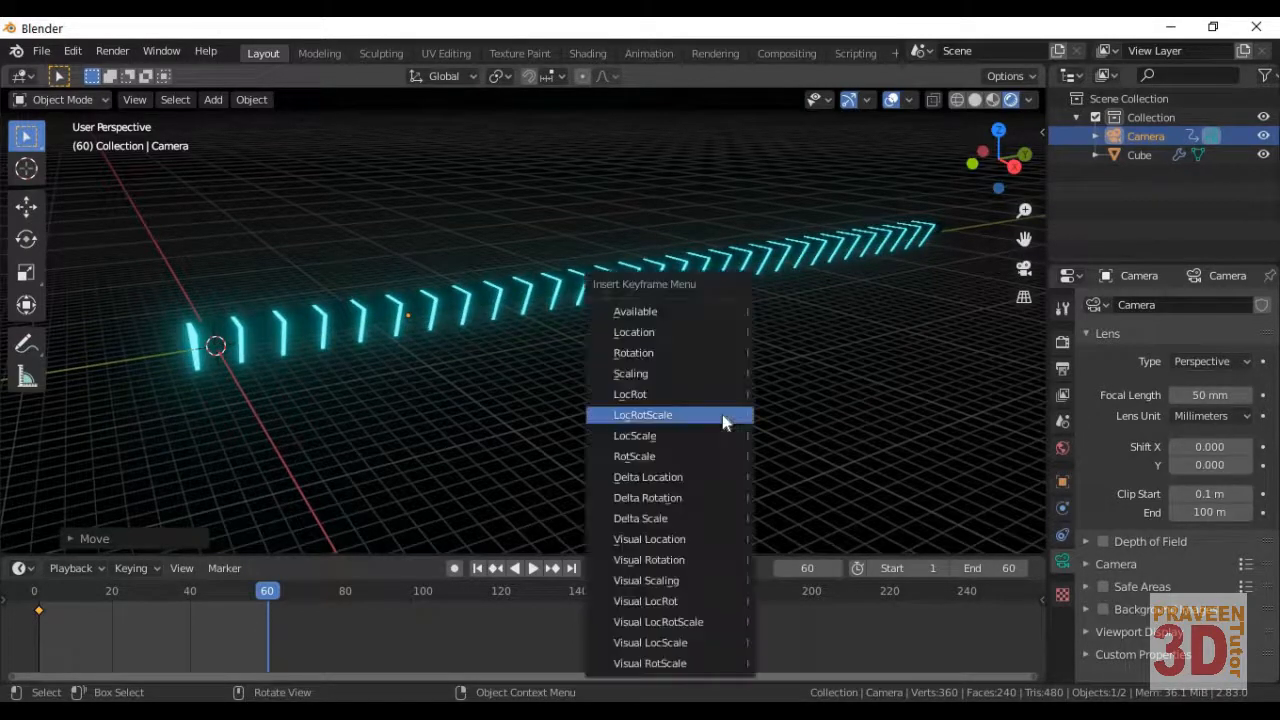
click(722, 414)
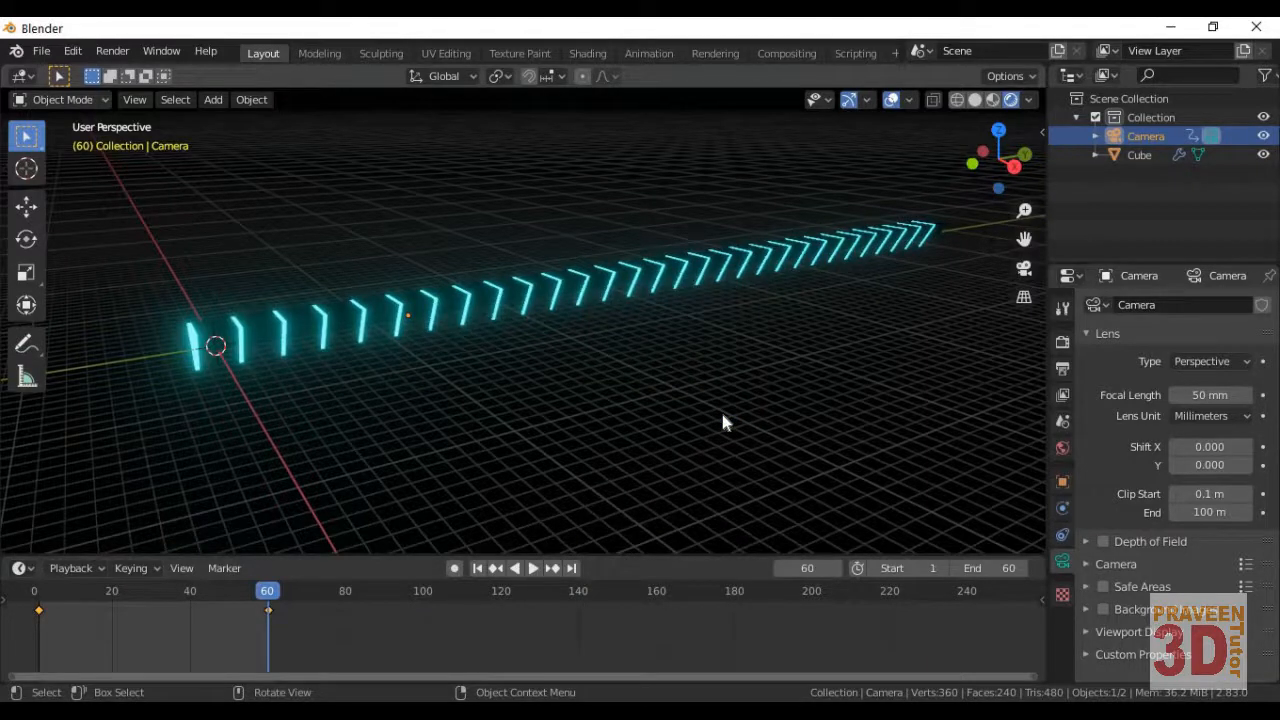
Step: Play the fly-through animation in the camera view and stop it
key(KP_0)
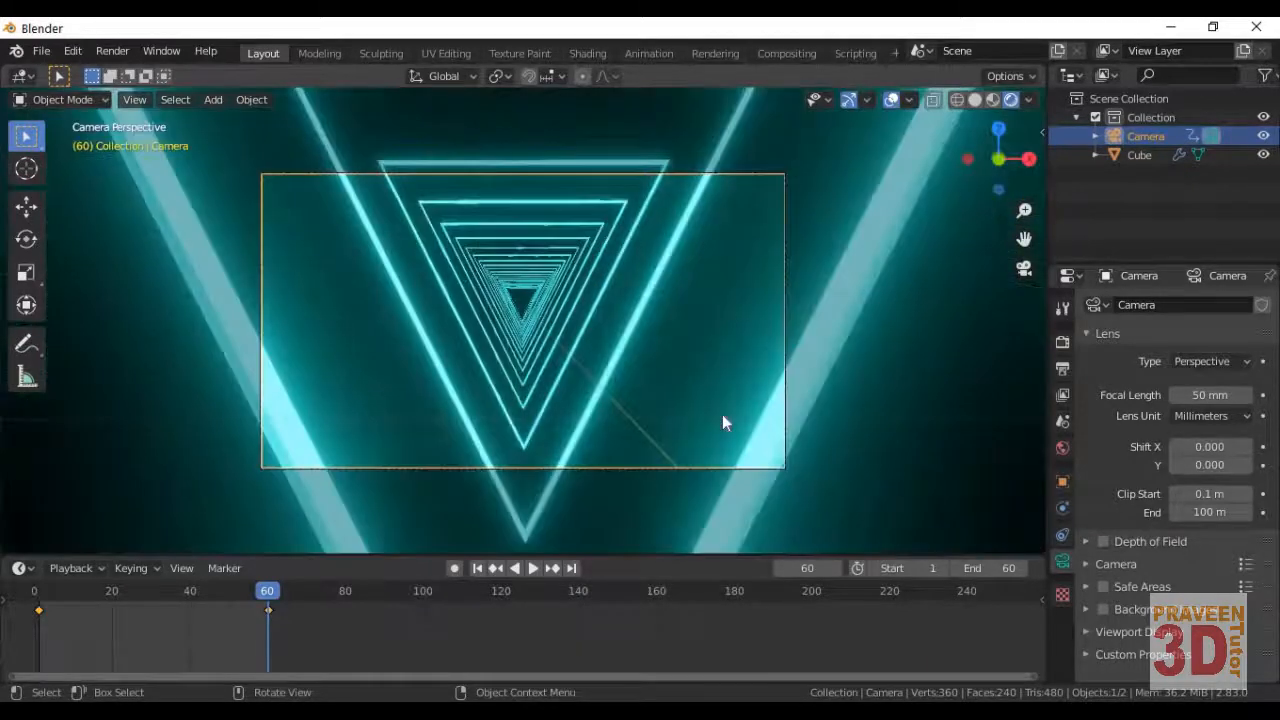
key(space)
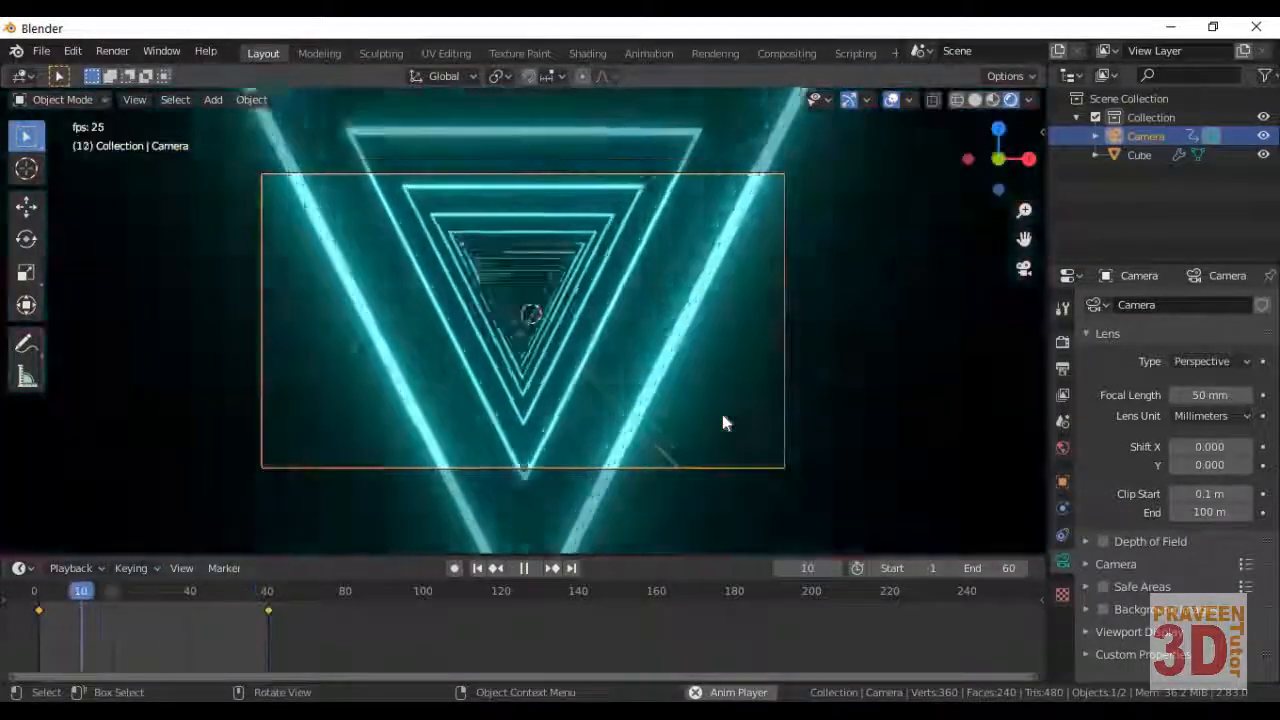
key(space)
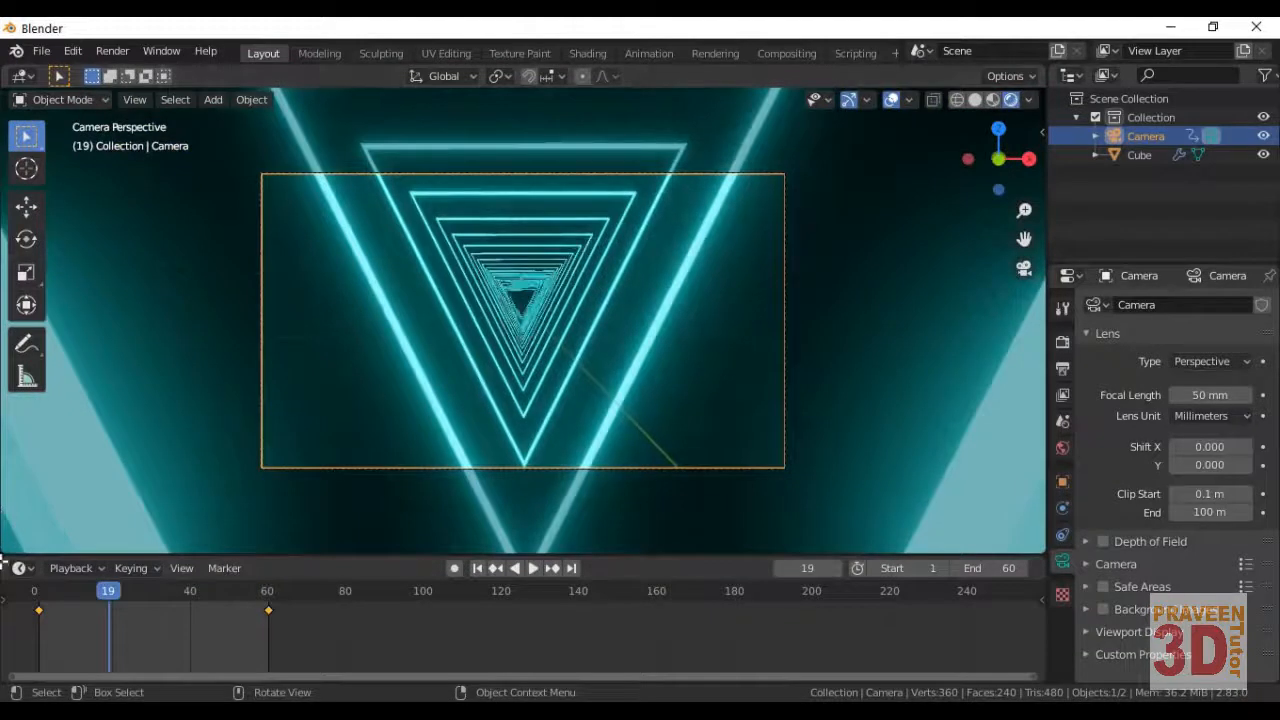
Step: Split the timeline area in two and turn one half into a Graph Editor
drag(4, 561, 474, 558)
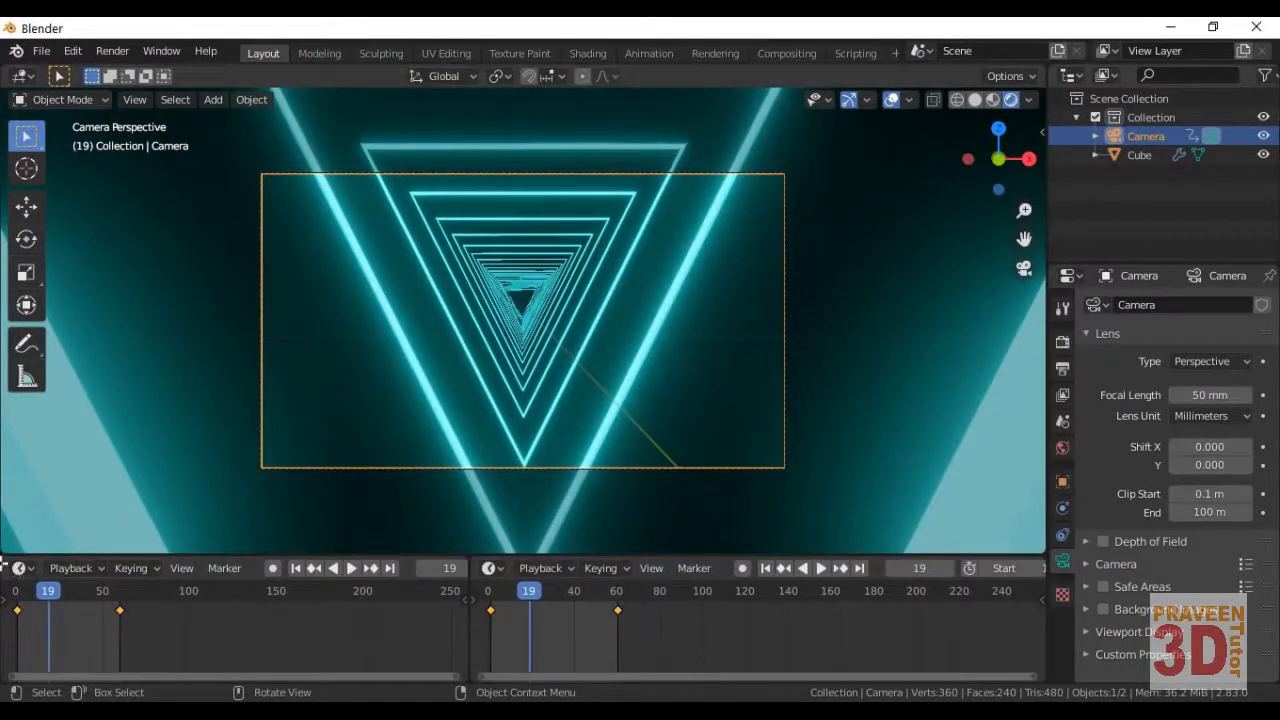
click(22, 570)
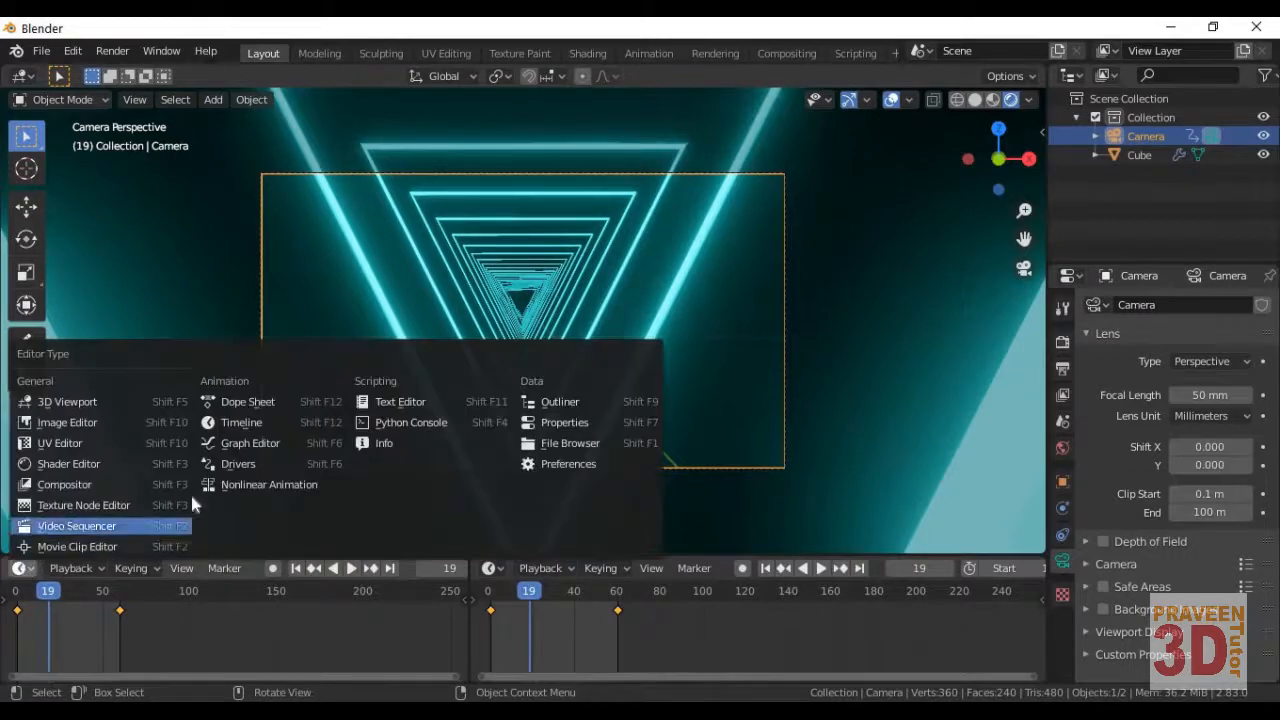
click(281, 446)
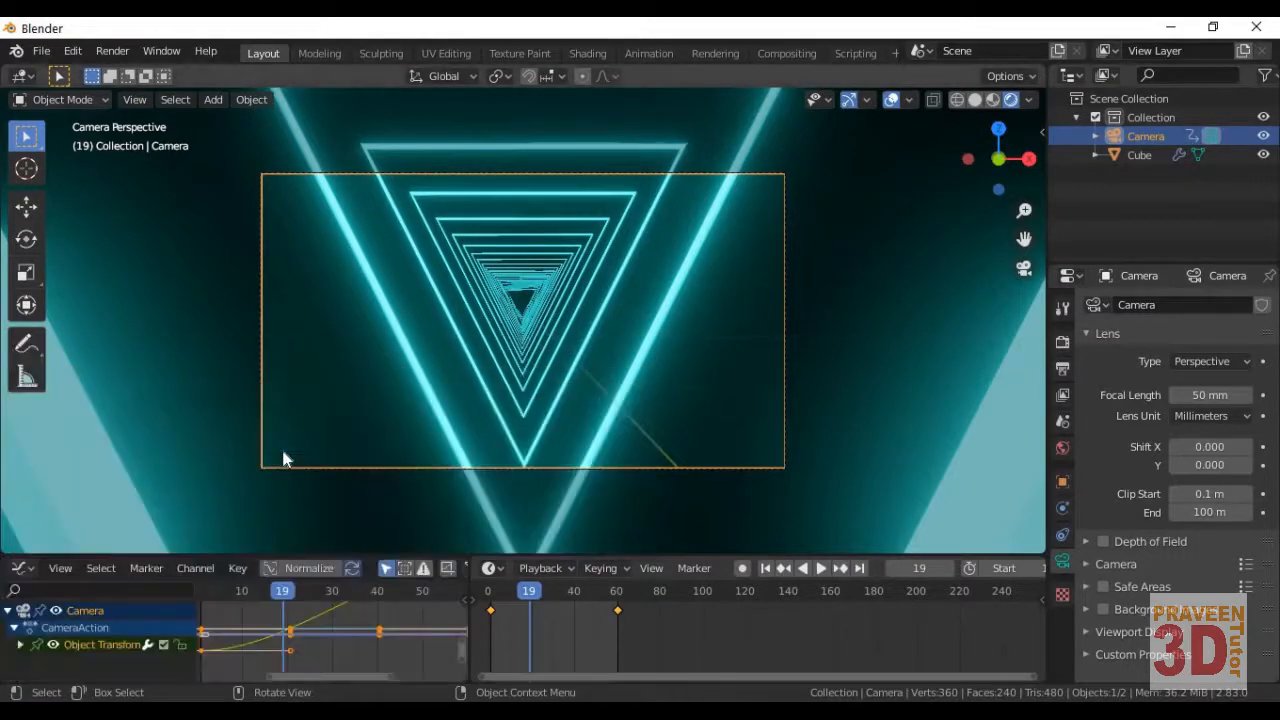
Step: Set the interpolation mode of the camera's keyframes to Linear
click(237, 568)
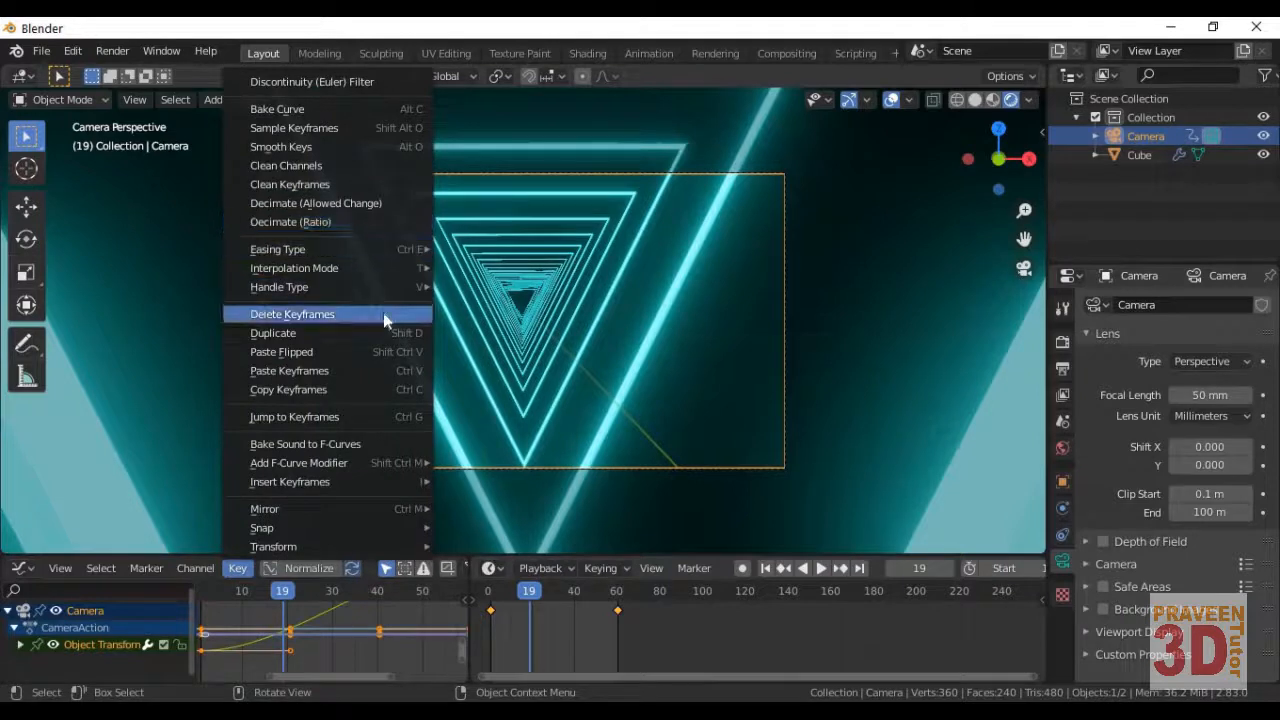
mouse_move(381, 290)
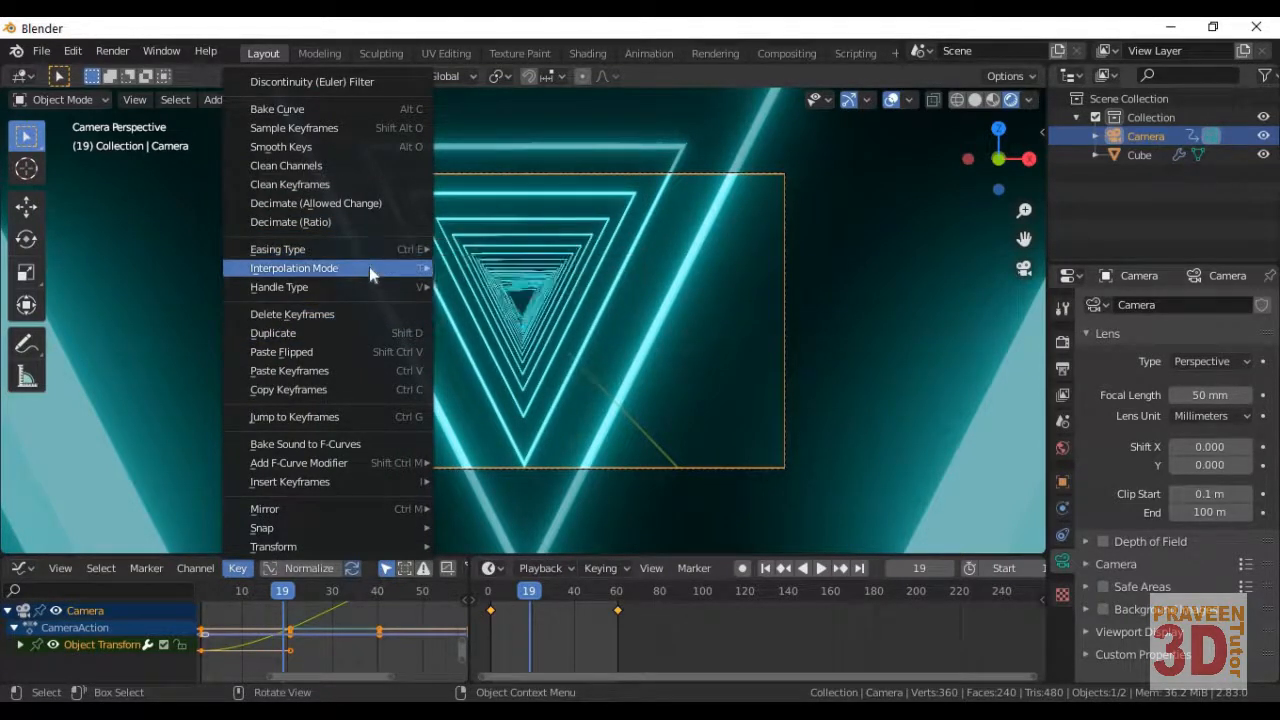
mouse_move(369, 266)
click(508, 318)
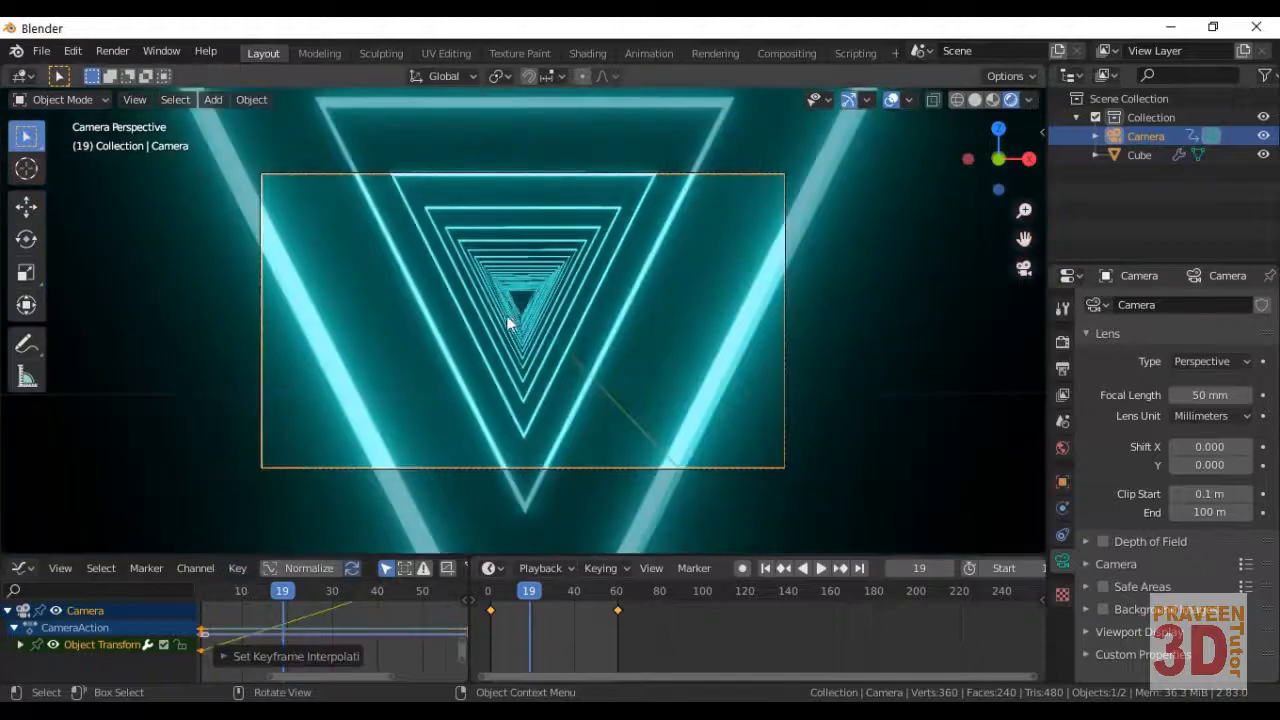
Step: Play the camera animation and stop it, then narrow the Graph Editor to give the timeline more room
key(space)
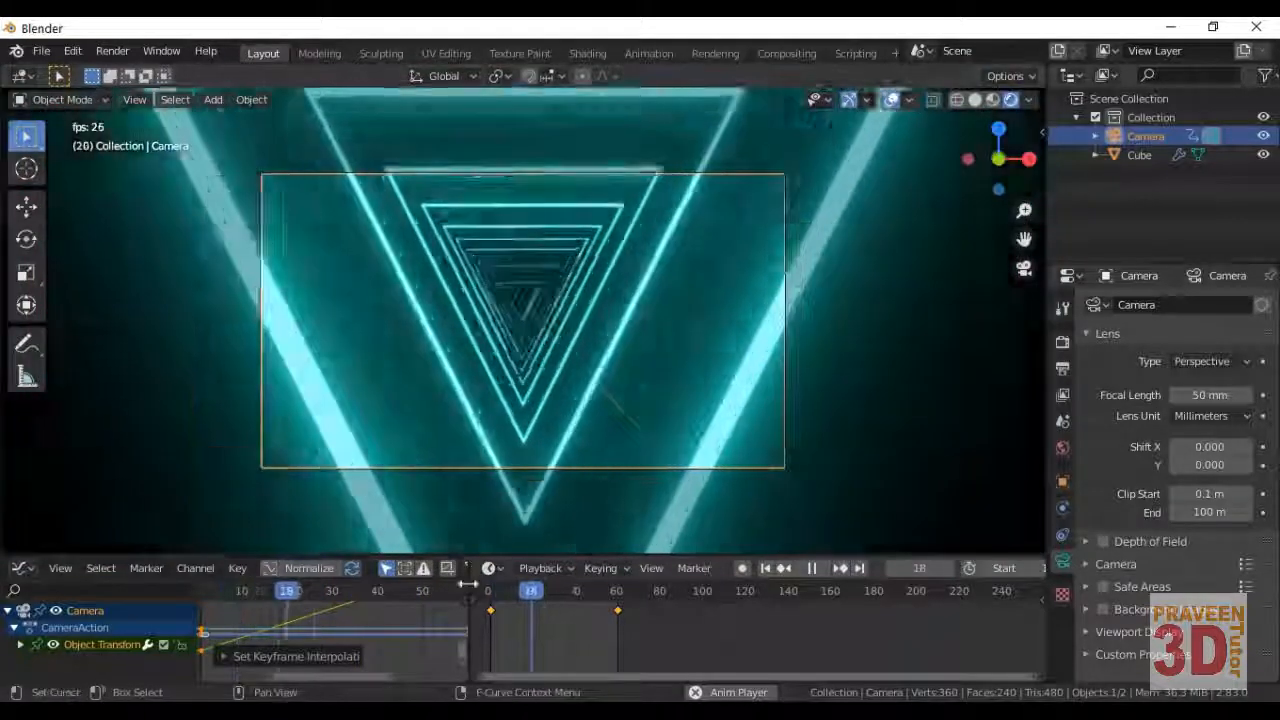
drag(467, 585, 35, 585)
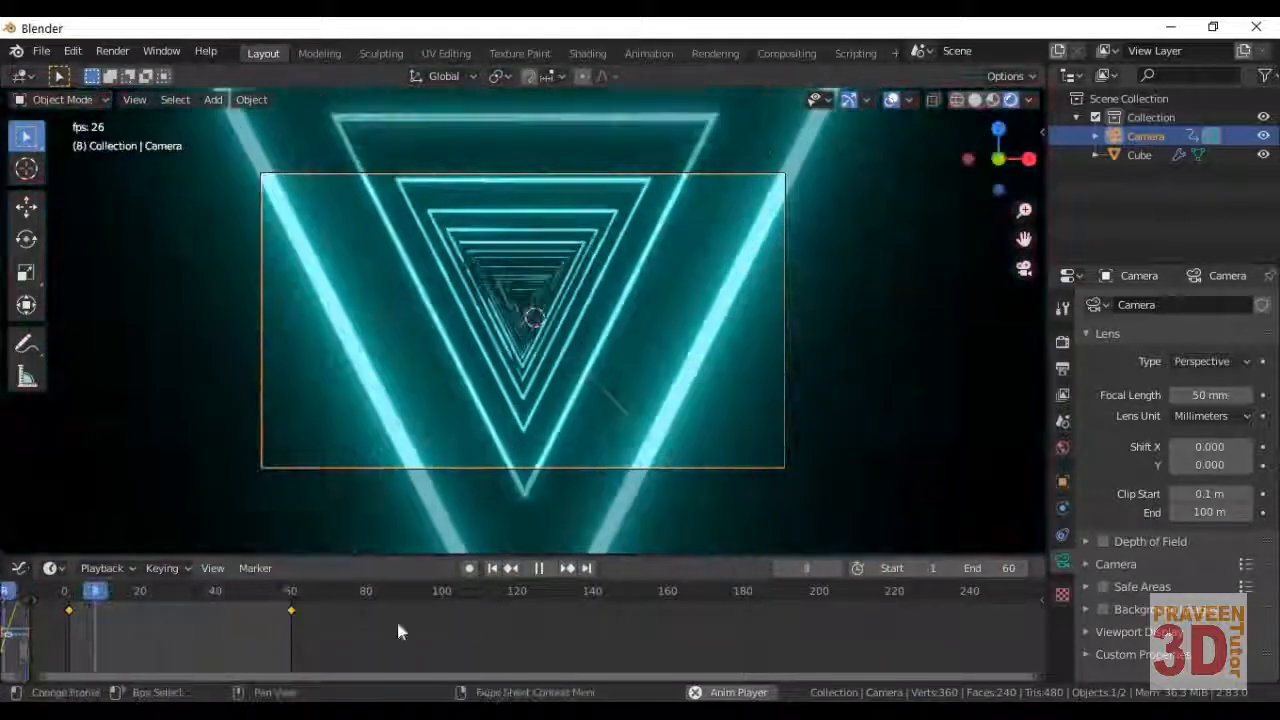
key(Escape)
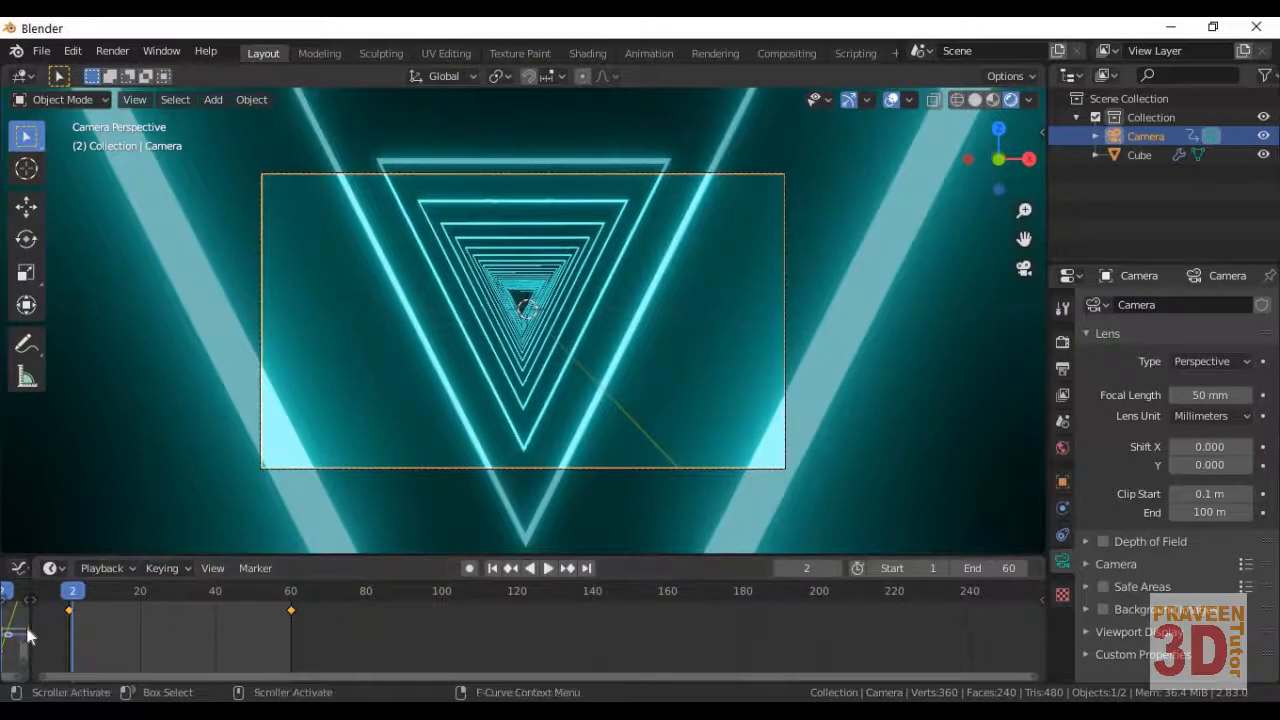
drag(30, 628, 155, 628)
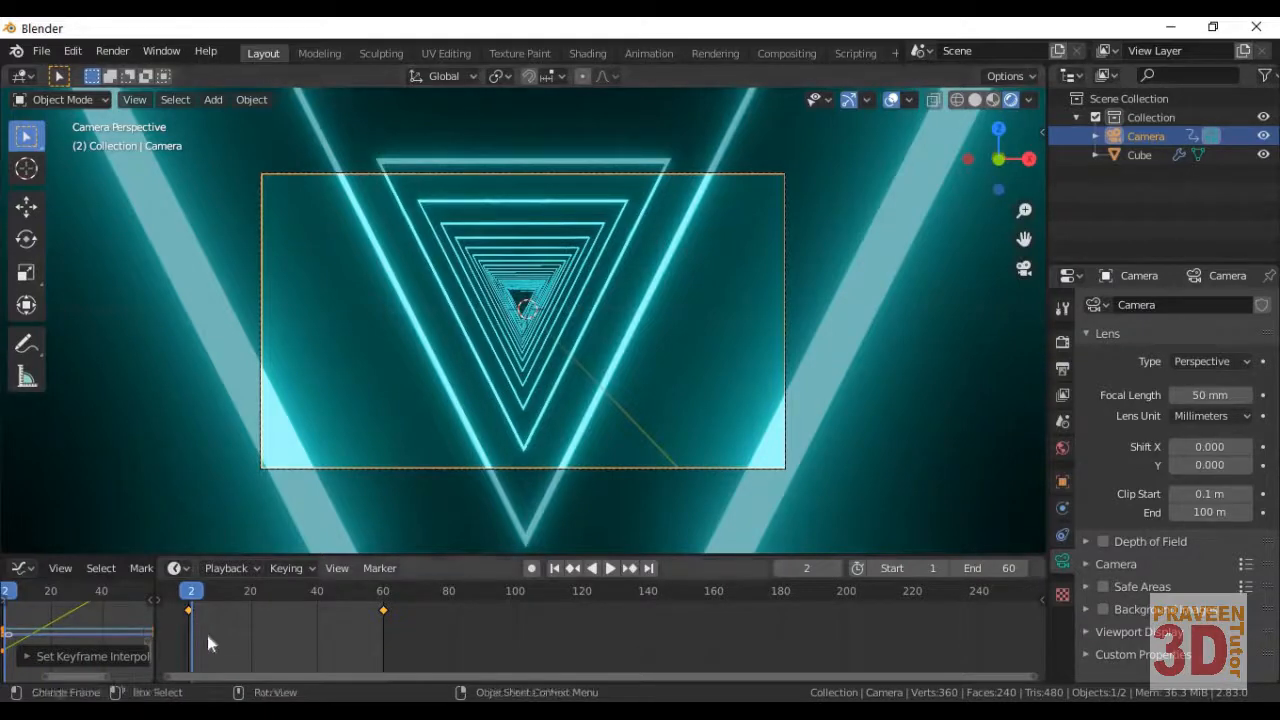
Step: At frame 20, select the triangle tunnel and insert a keyframe on the cyan emission color of Material.001
click(249, 593)
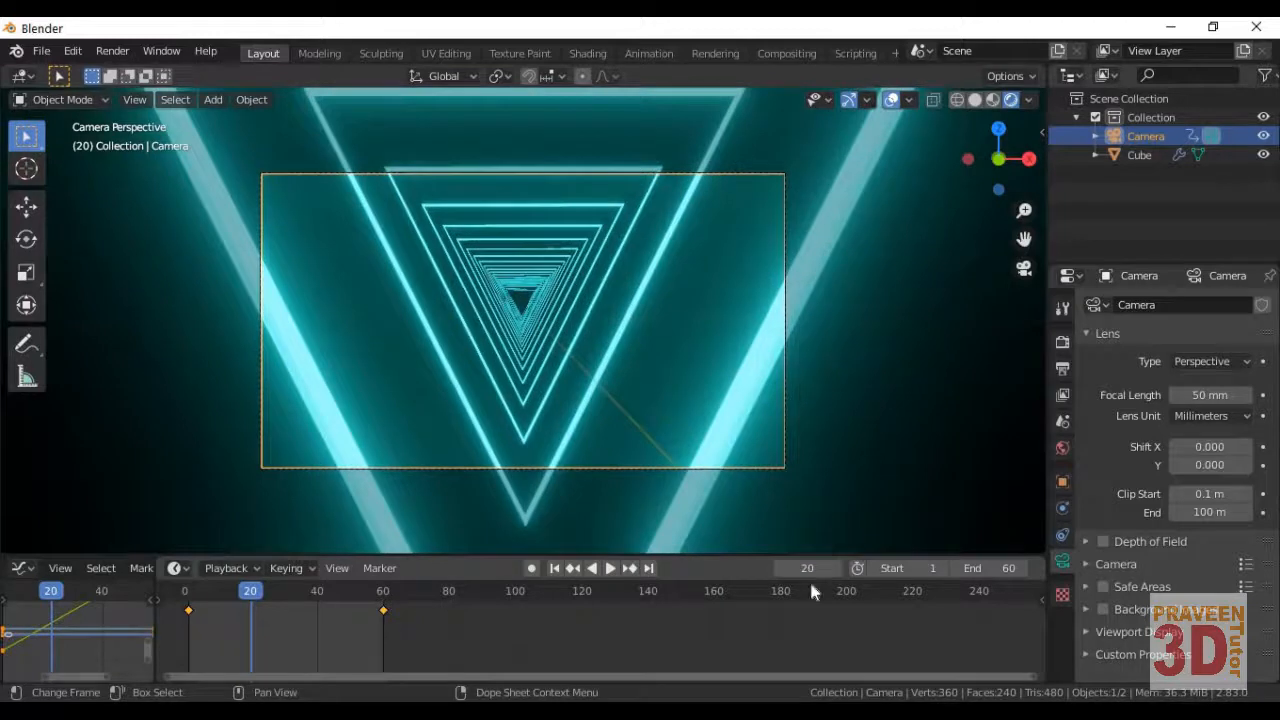
click(810, 262)
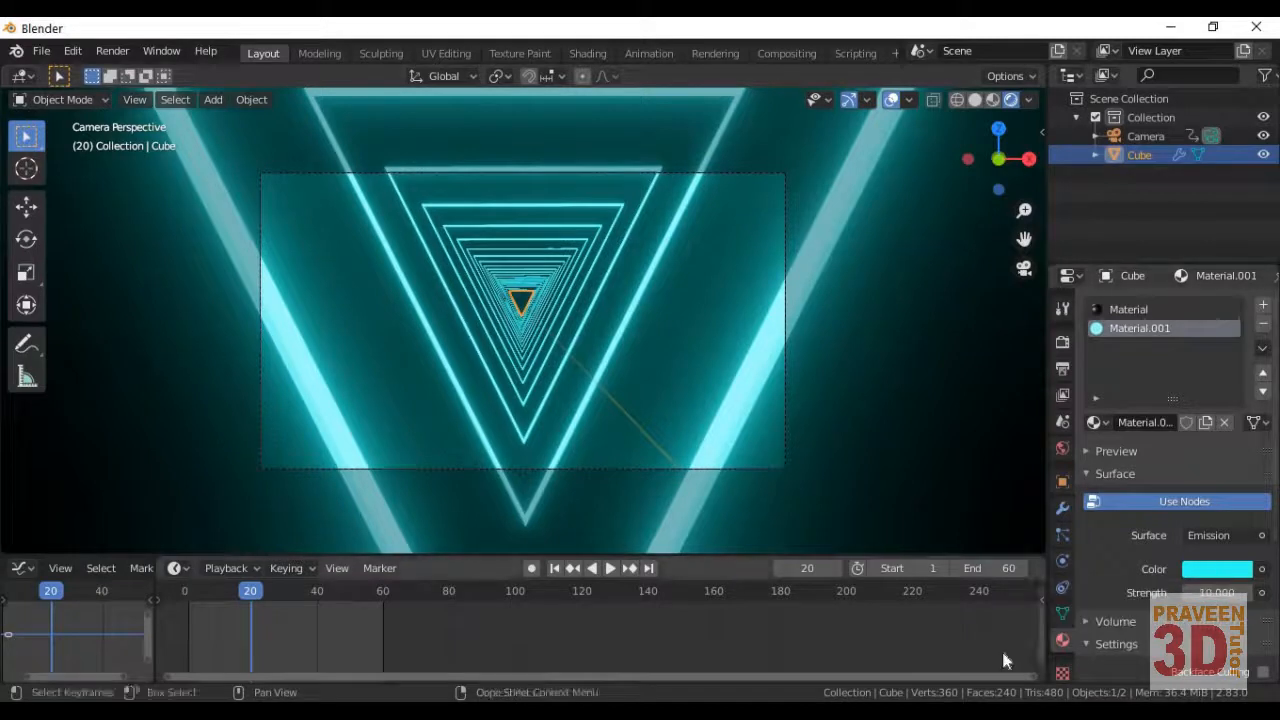
click(1210, 569)
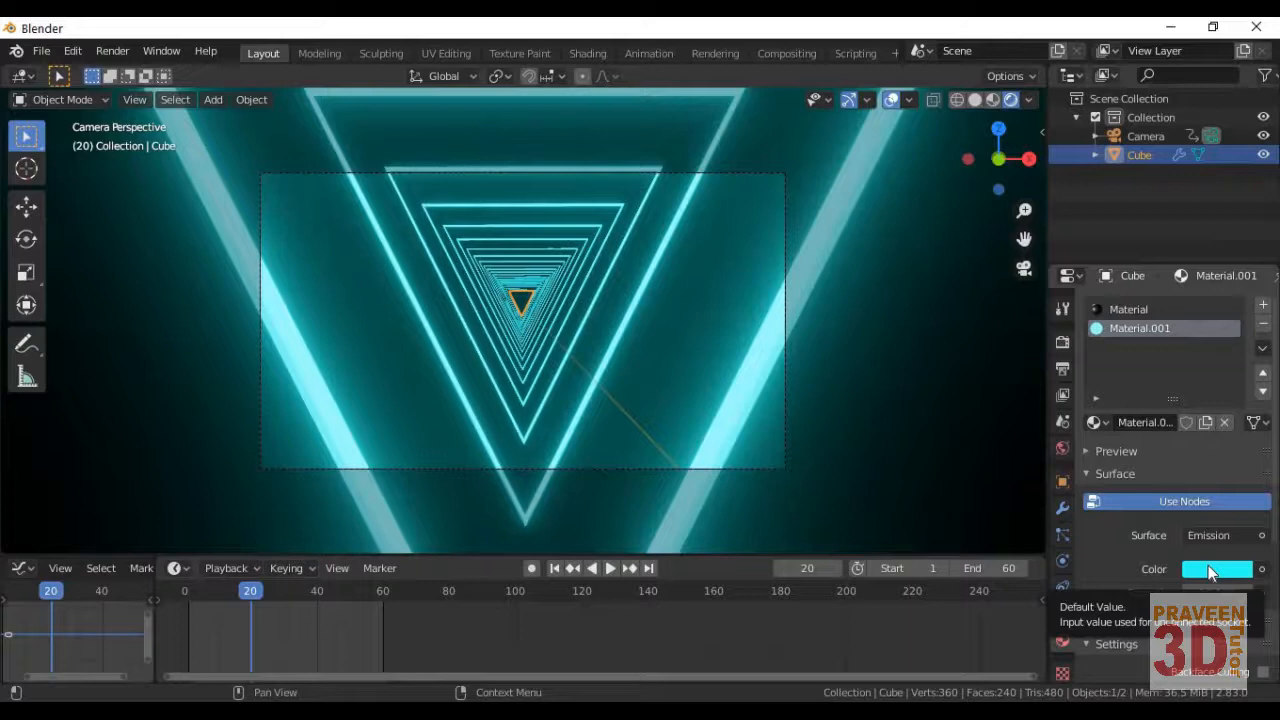
key(i)
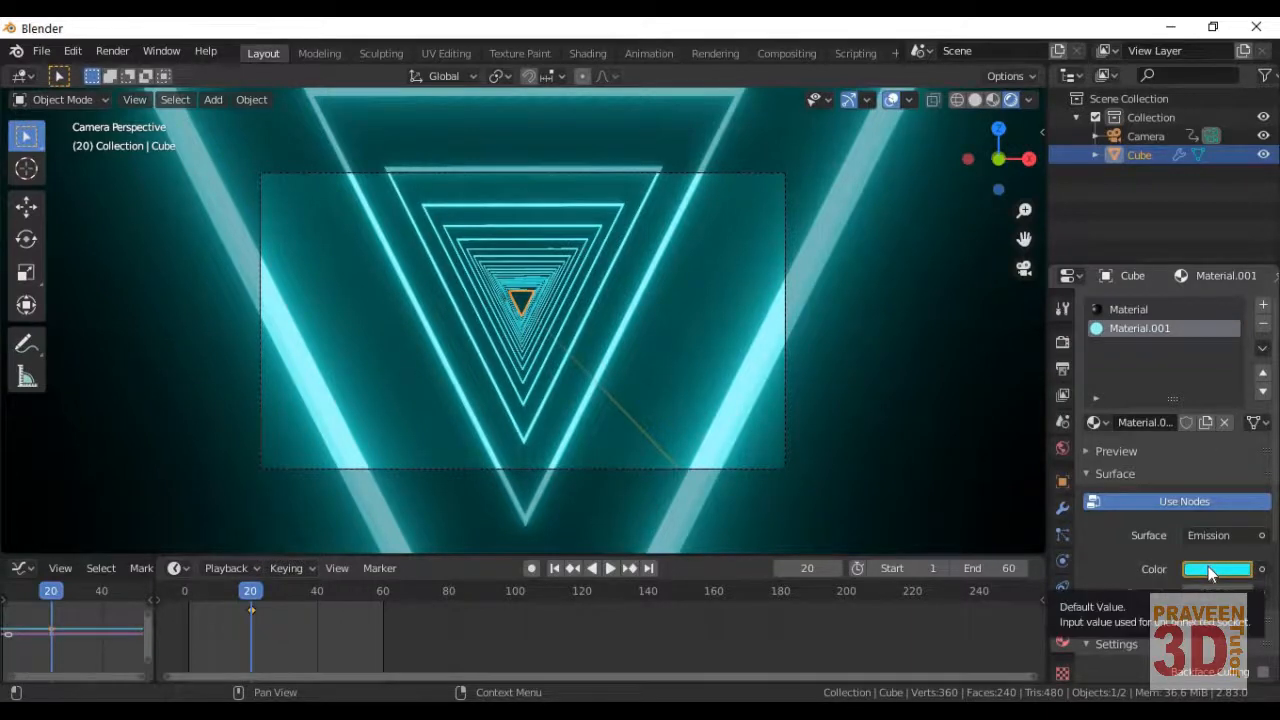
Step: At frame 40, change the emission color to orange (H 0.034, S 0.764, V 1.000) and insert a keyframe on it
click(320, 594)
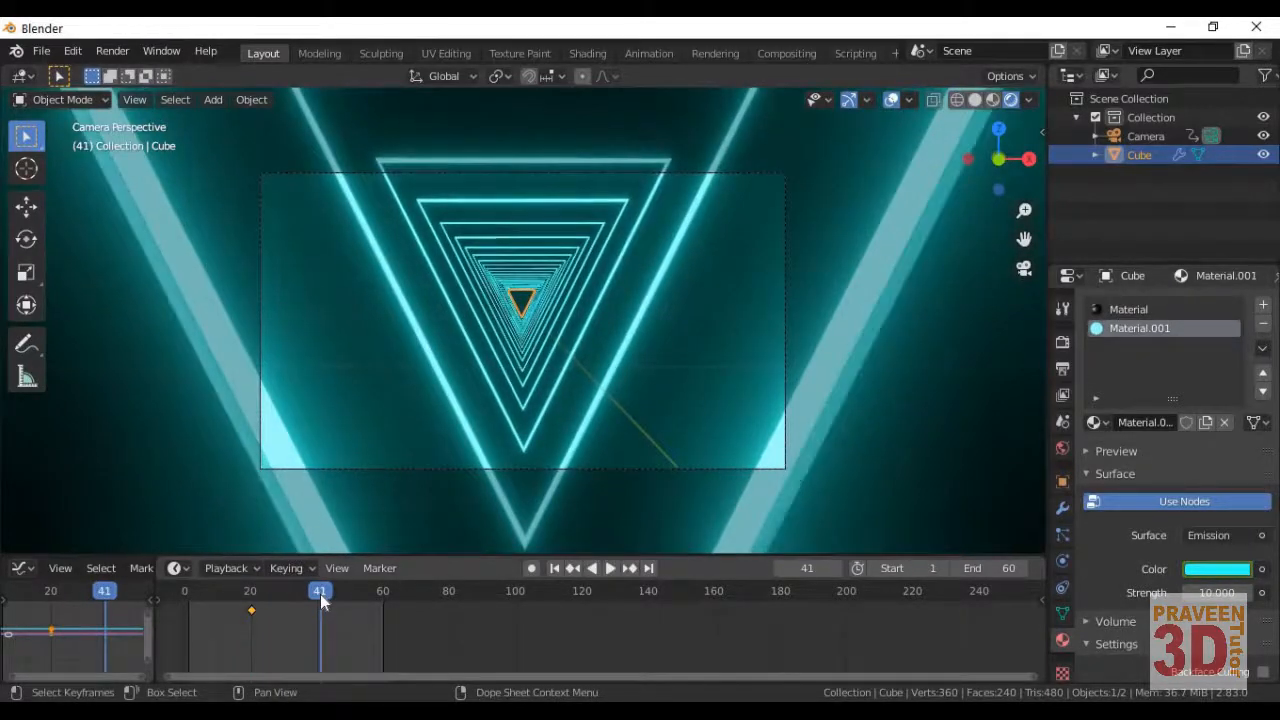
drag(321, 596, 317, 596)
click(1213, 569)
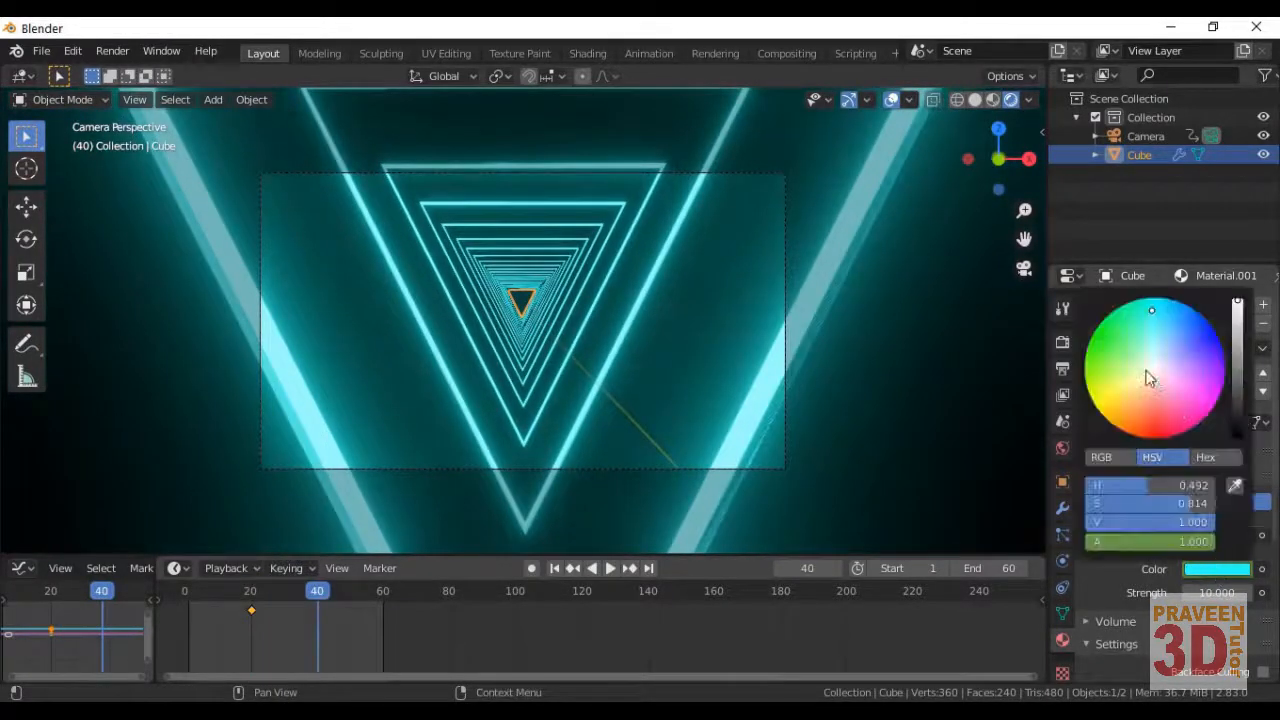
click(1161, 434)
drag(1161, 434, 1143, 420)
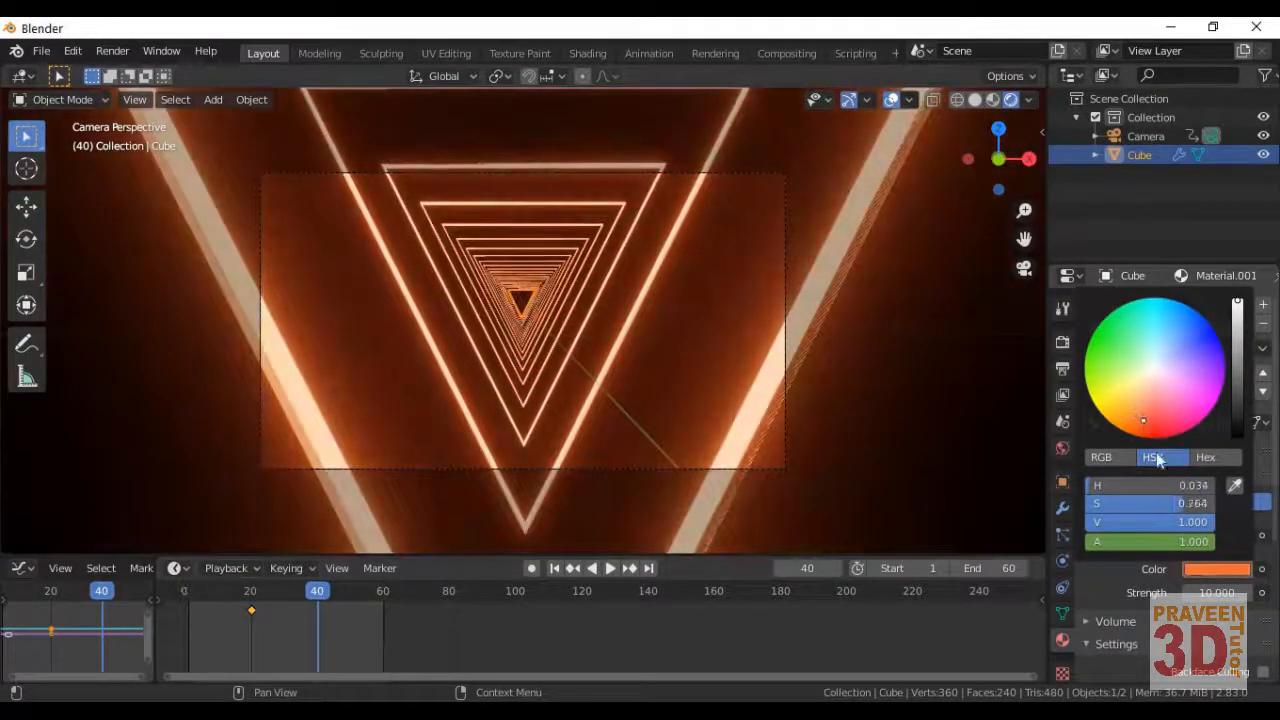
click(1217, 568)
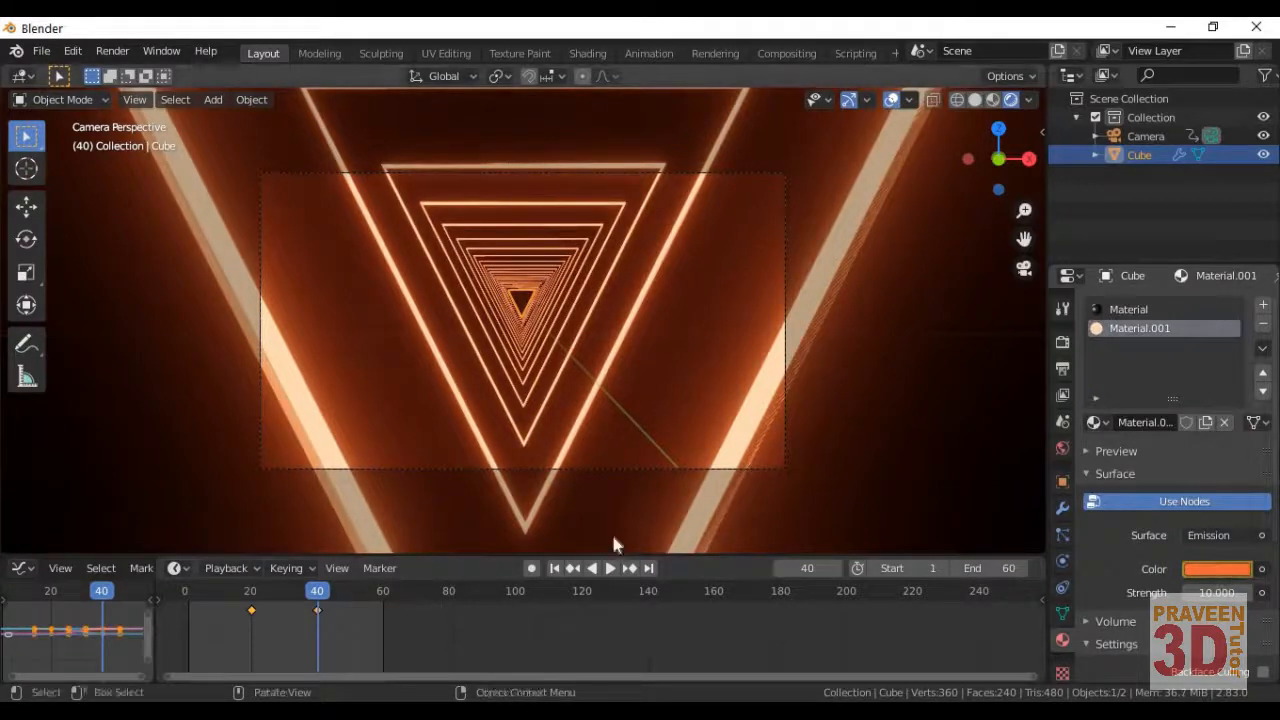
Step: Make the animation editors slightly taller and widen the Graph Editor so its channel list fits beside the timeline
drag(419, 555, 452, 466)
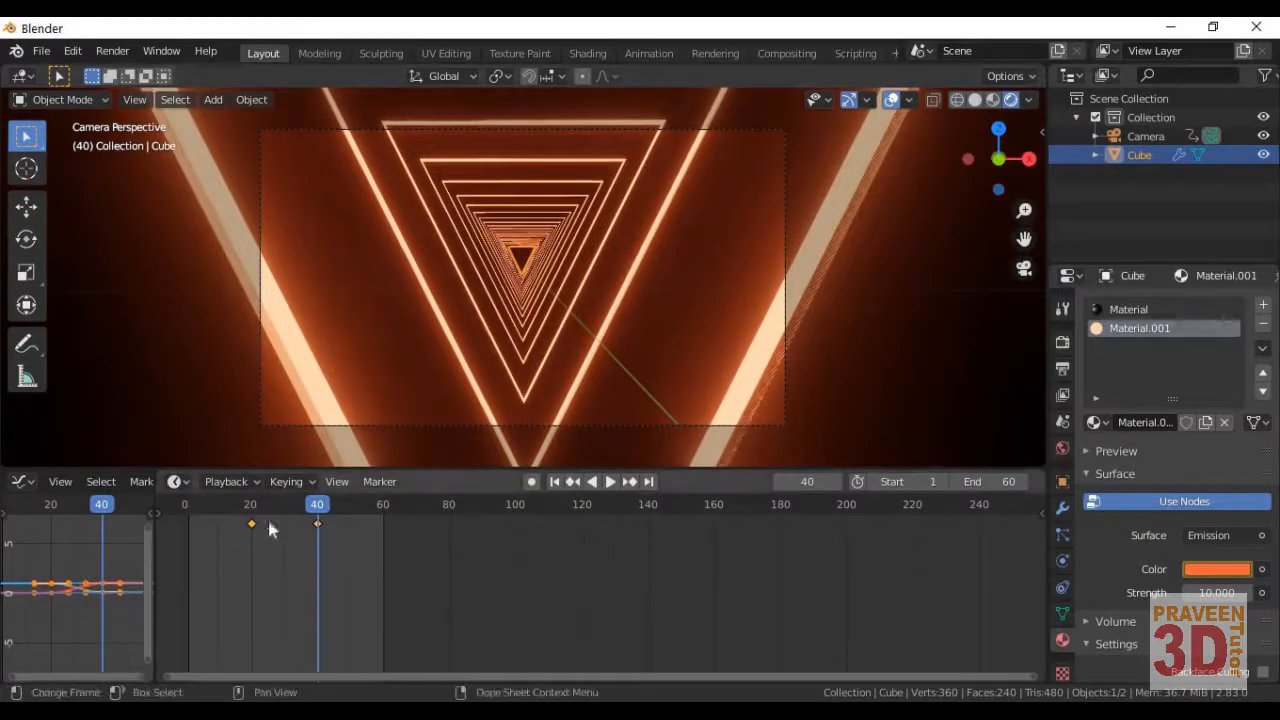
click(392, 481)
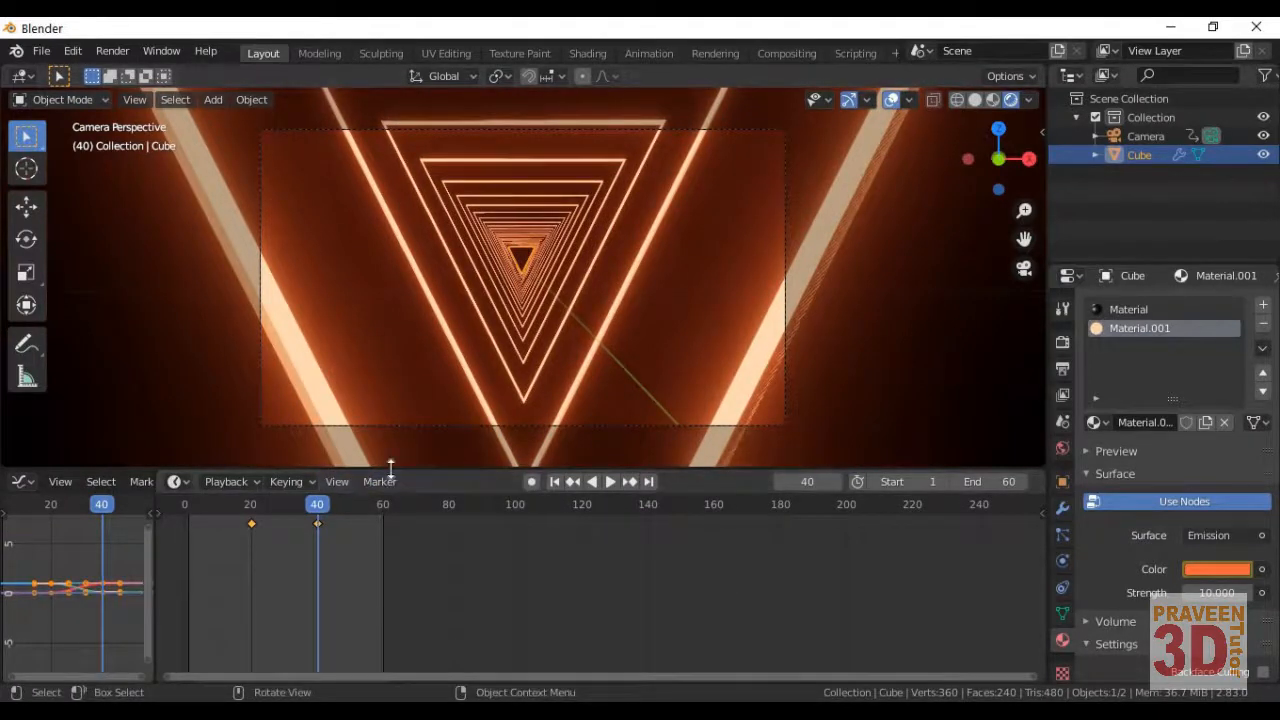
drag(391, 468, 392, 522)
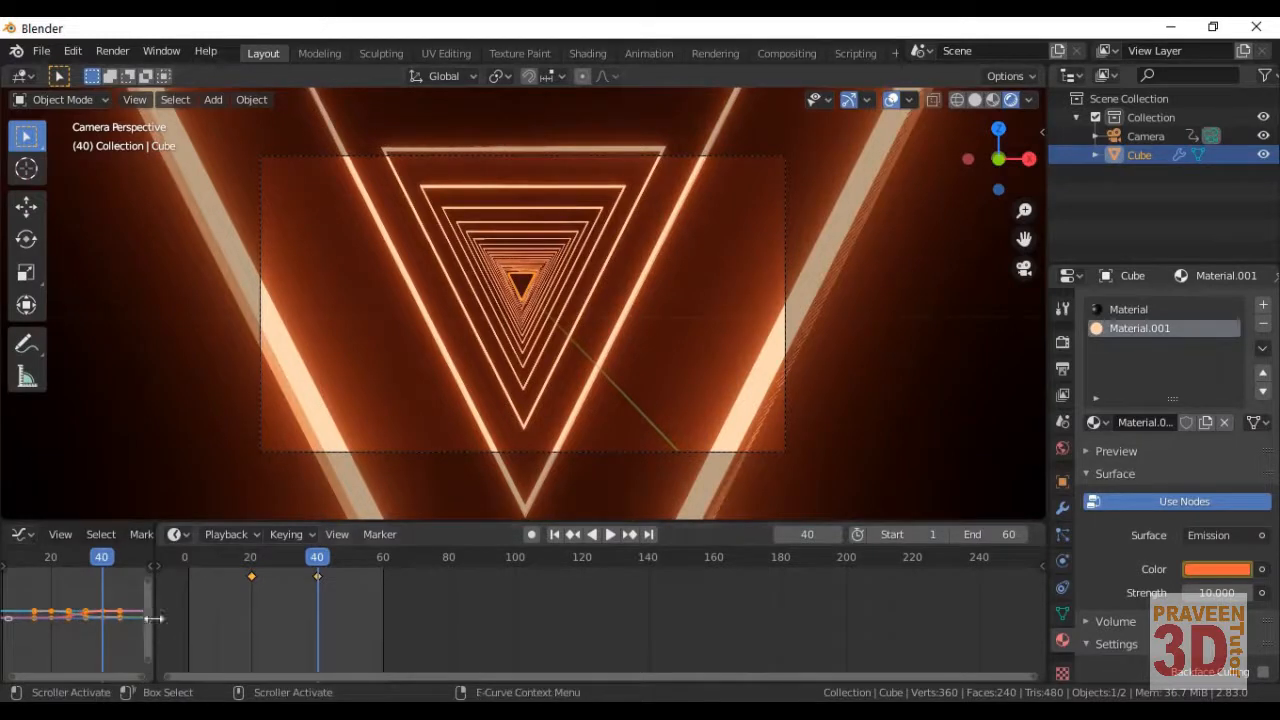
drag(155, 619, 468, 612)
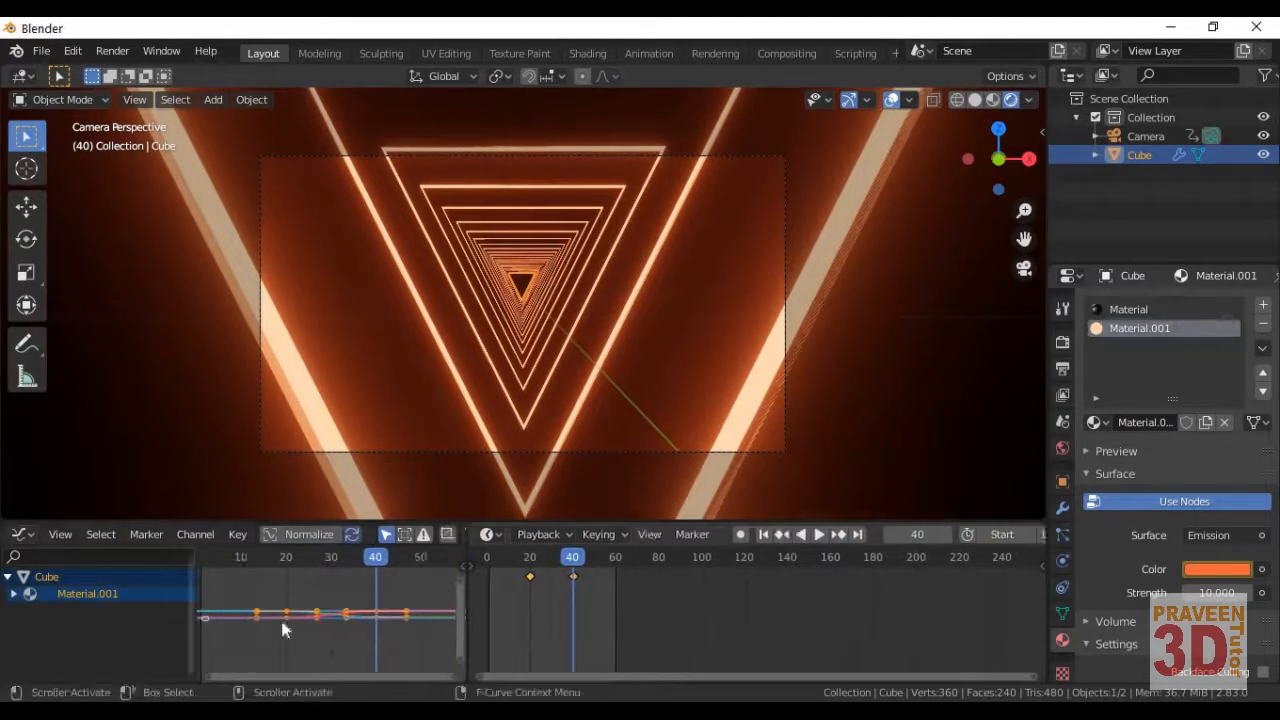
Step: Set the interpolation mode of all the Material.001 color keyframes to Linear and play the animation
key(a)
key(a)
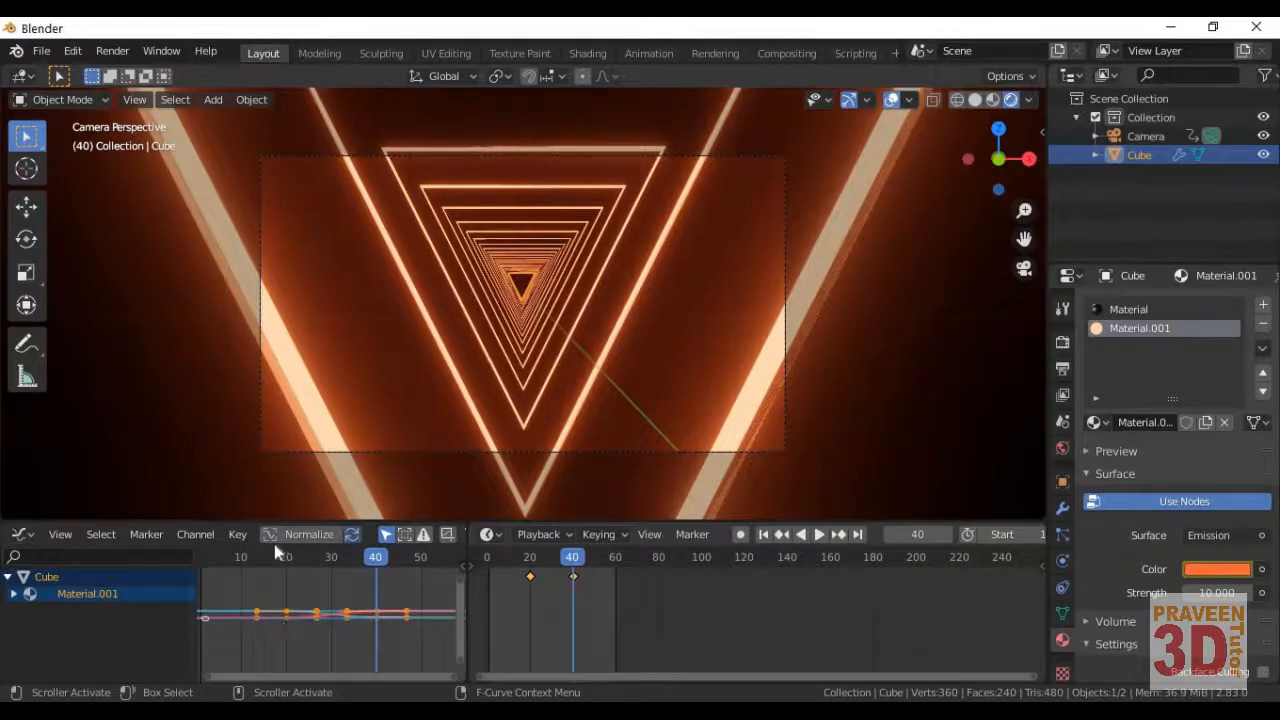
click(237, 536)
mouse_move(345, 240)
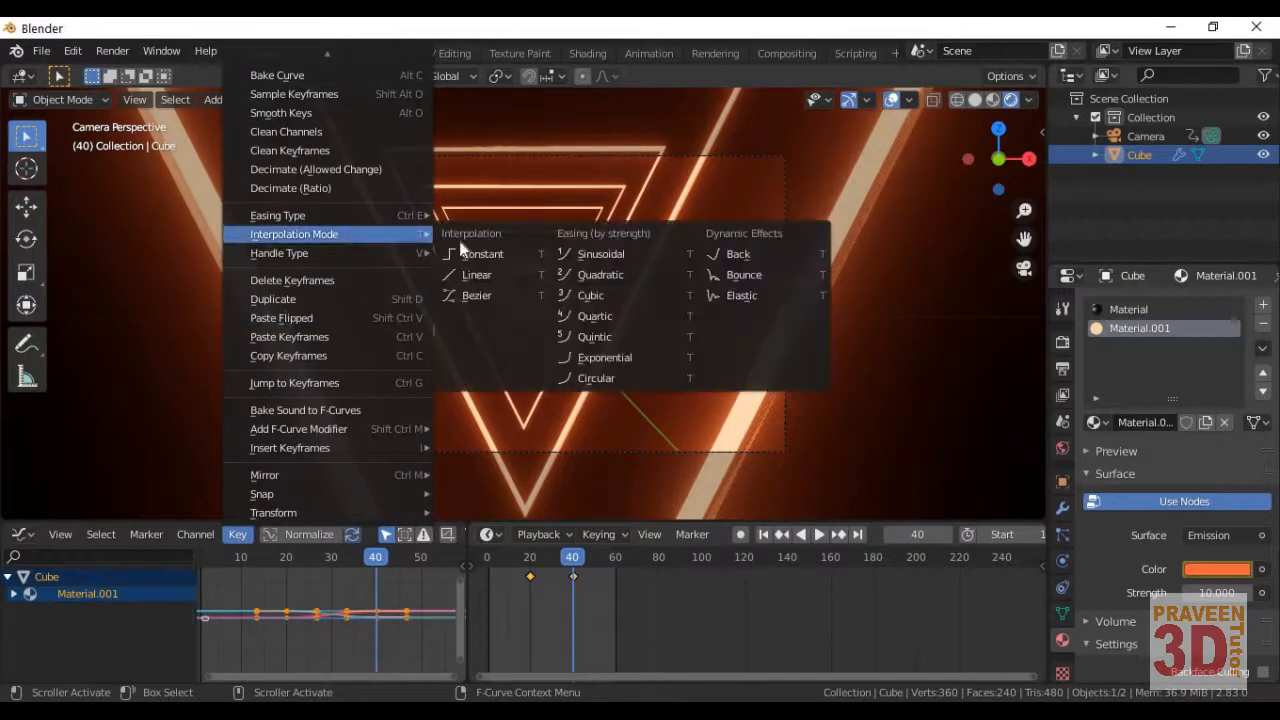
click(507, 277)
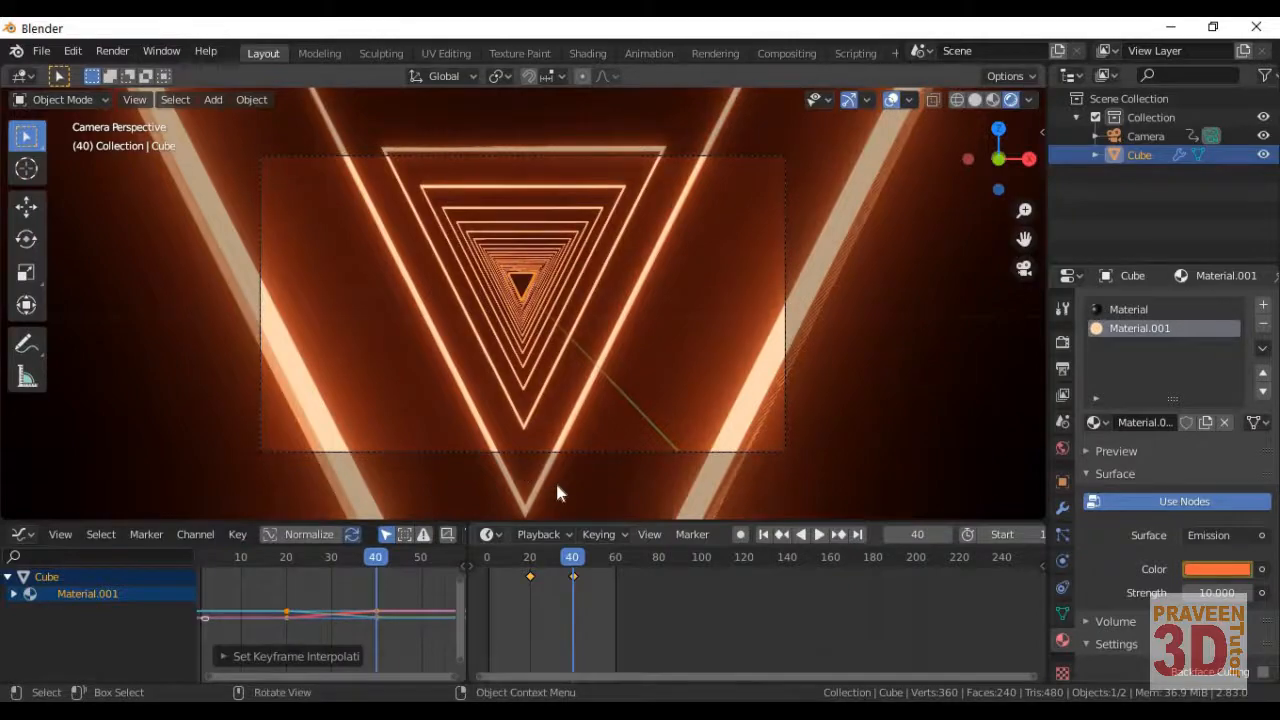
key(space)
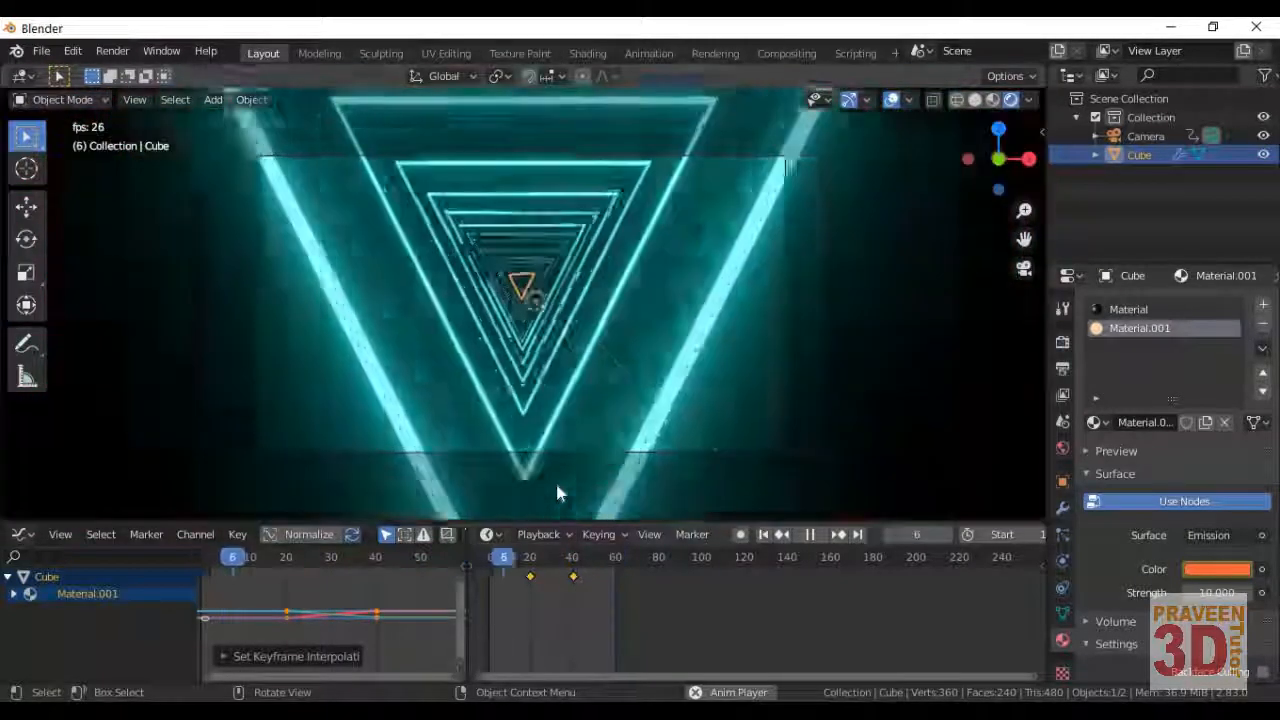